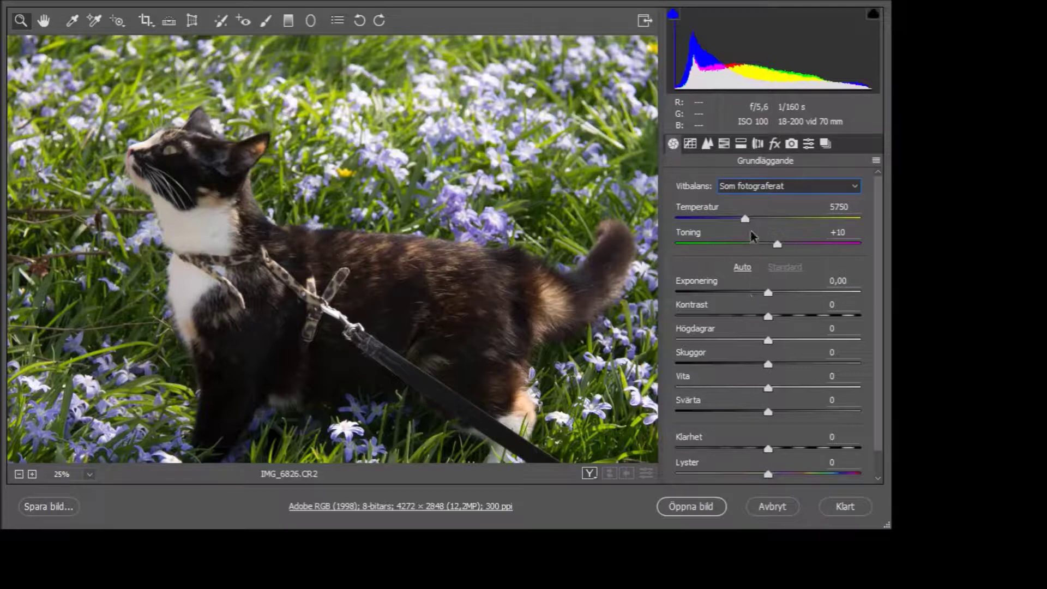
# Step: Set Temperature 6800, Exposure +0.75, Contrast -24, Highlights -5, Whites -16, Blacks -9, Clarity +3
pyautogui.press('Down')
pyautogui.press('Down')
pyautogui.moveTo(744, 228); pyautogui.dragTo(592, 369)
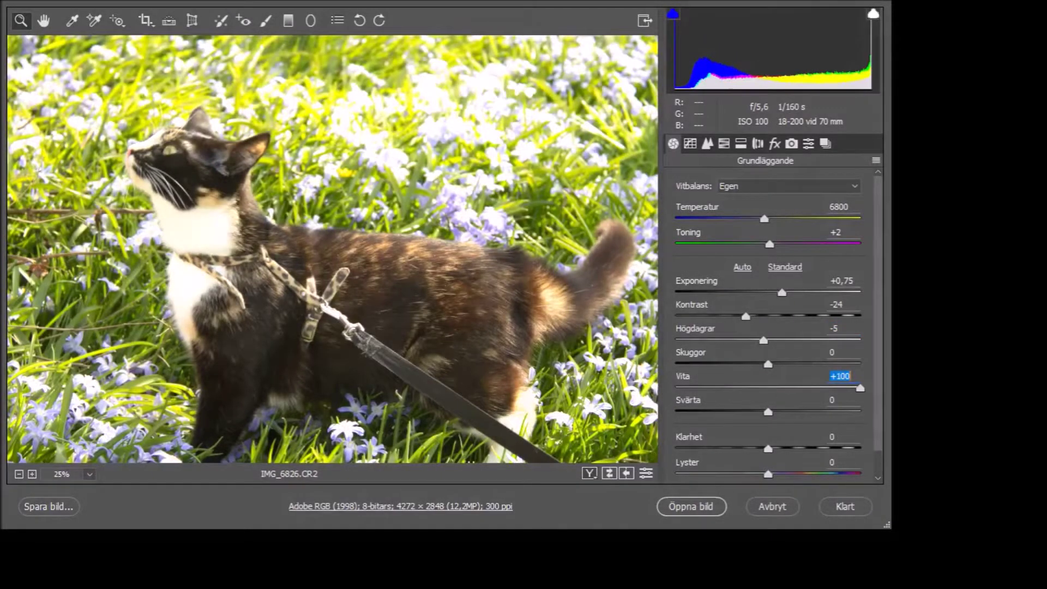
pyautogui.moveTo(675, 387); pyautogui.dragTo(741, 438)
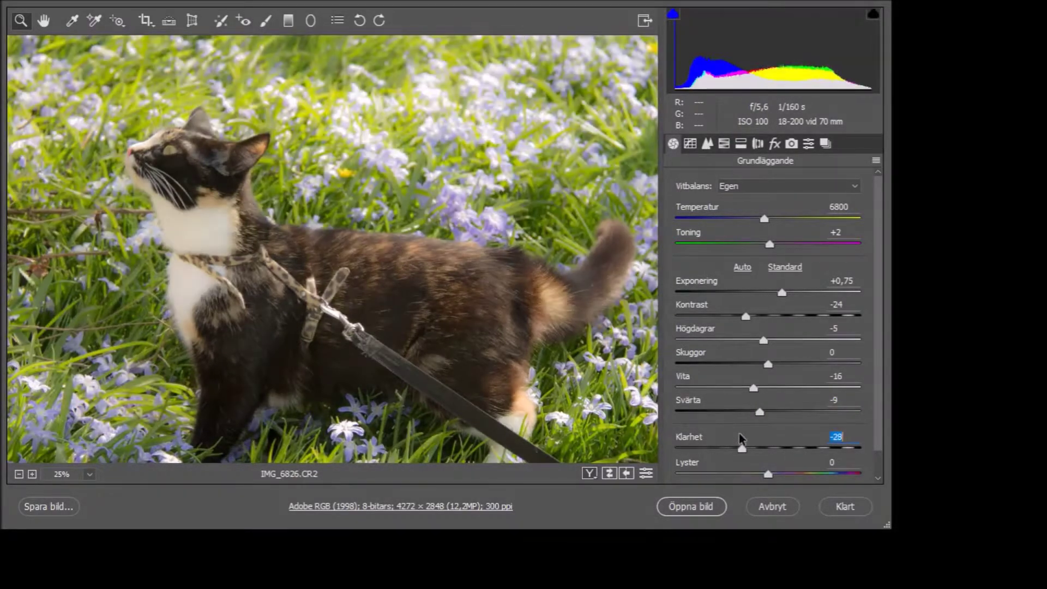
pyautogui.scroll(-1, 769, 451)
pyautogui.click(767, 451)
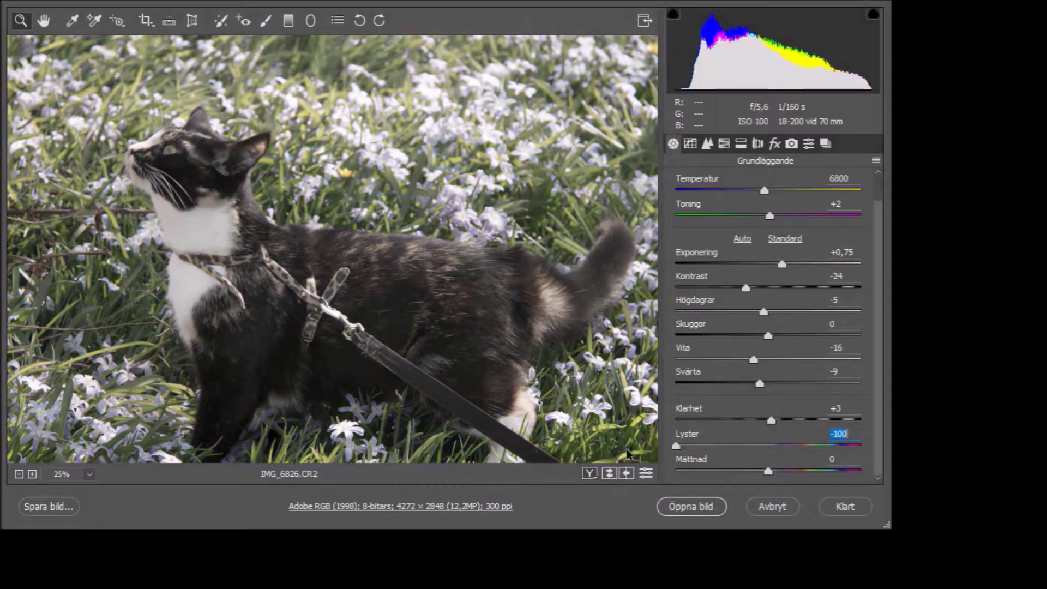
pyautogui.press('Tab')
pyautogui.press('Up')
pyautogui.press('Up')
pyautogui.press('Up')
pyautogui.press('Up')
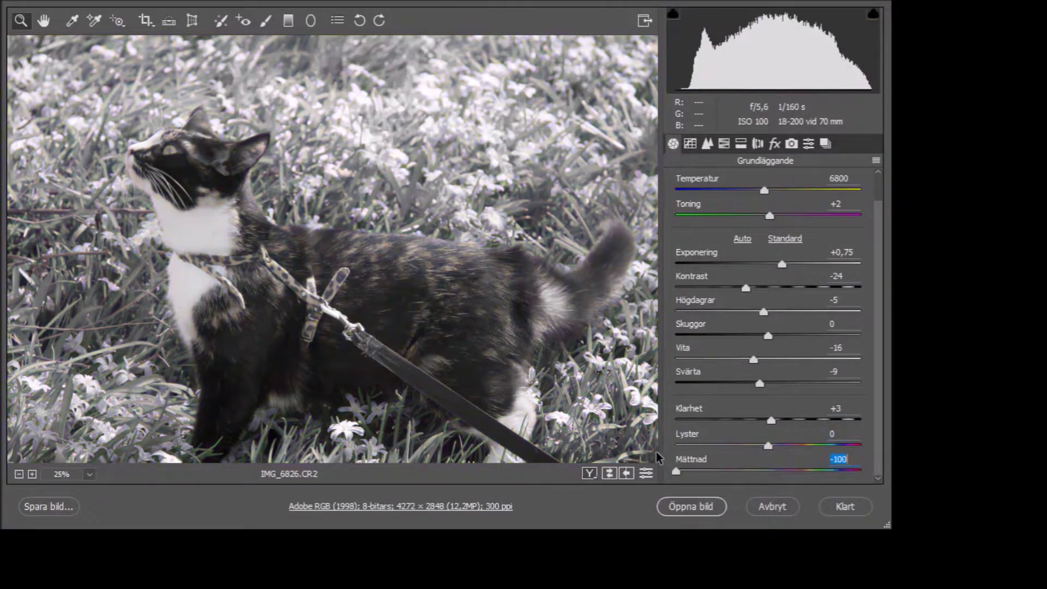
pyautogui.scroll(1, 732, 290)
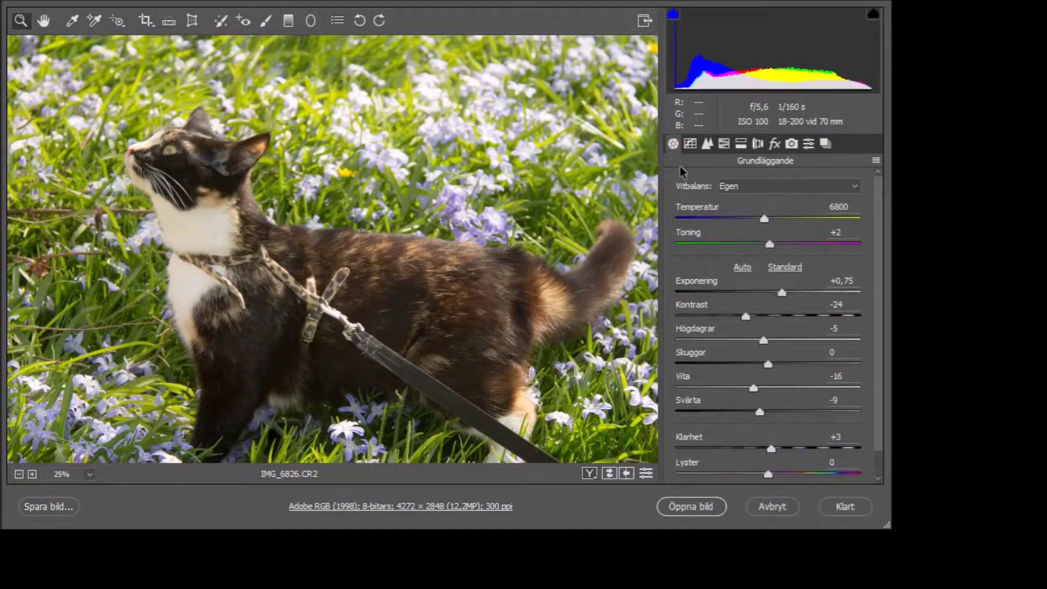
# Step: In the HSL hue controls, reset red near 0 and try blue +100 and green -100
pyautogui.click(707, 144)
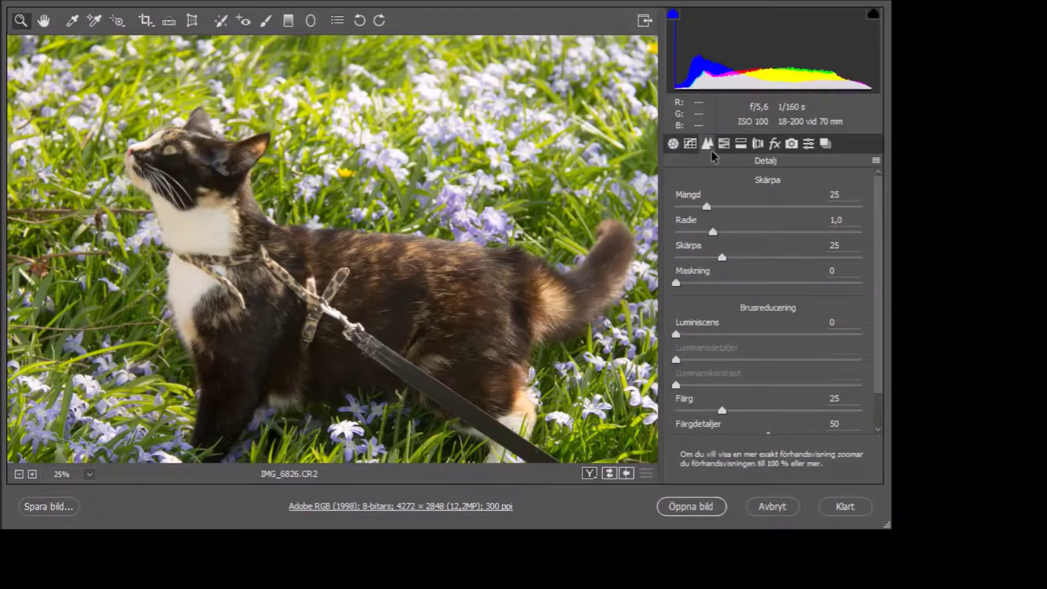
pyautogui.scroll(-1, 710, 335)
pyautogui.click(724, 144)
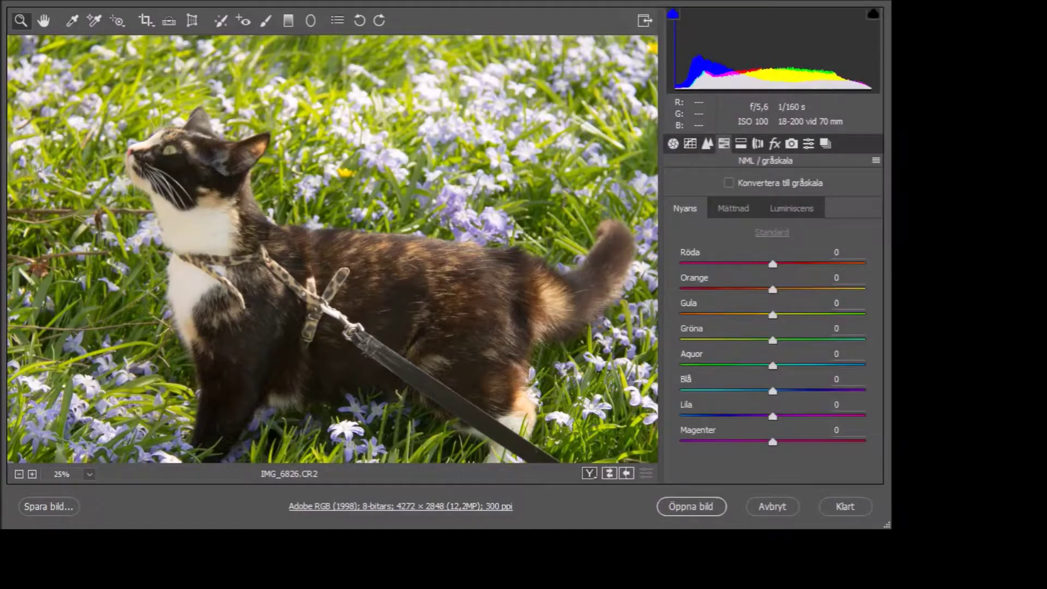
pyautogui.moveTo(806, 319); pyautogui.dragTo(775, 330)
pyautogui.click(696, 388)
pyautogui.write('100')
pyautogui.press('Return')
pyautogui.click(842, 328)
pyautogui.write('-100')
pyautogui.press('Return')
pyautogui.moveTo(680, 340); pyautogui.dragTo(776, 365)
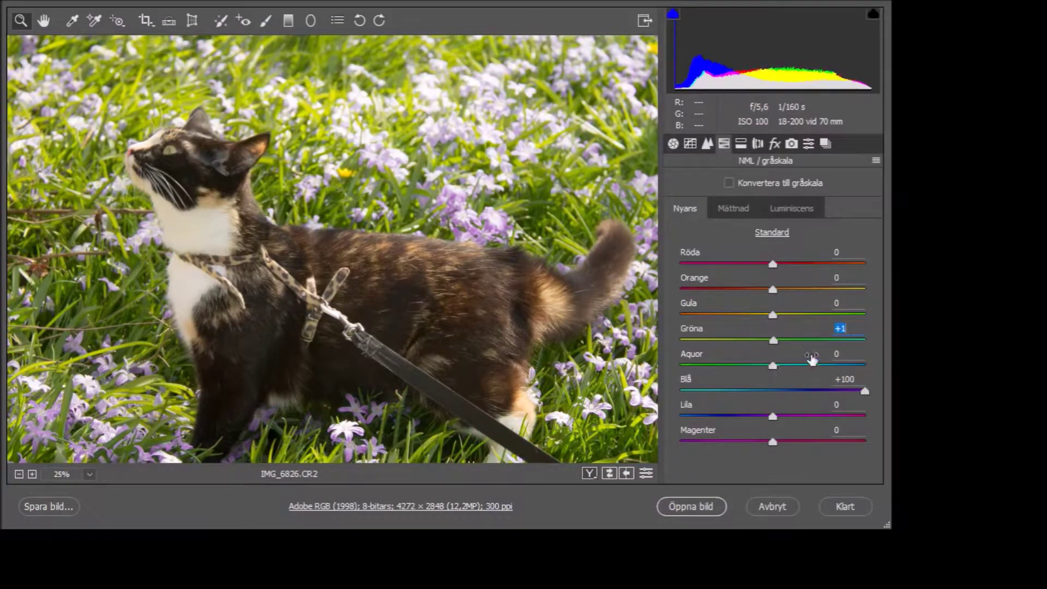
# Step: Return the yellow and orange hues to 0, then adjust blue and shift purple strongly negative
pyautogui.write('100')
pyautogui.press('Return')
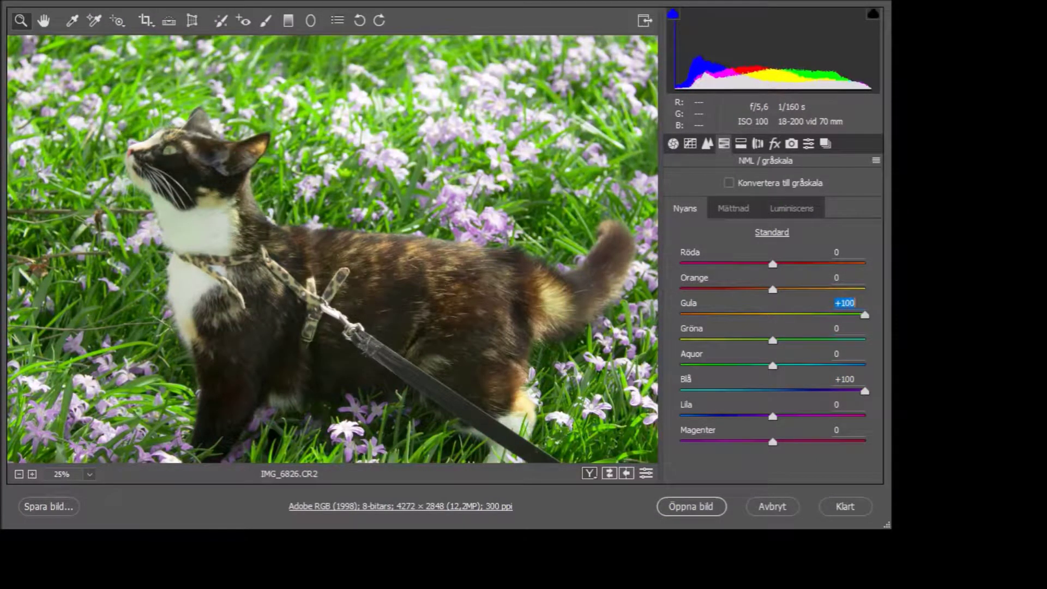
pyautogui.moveTo(865, 314); pyautogui.dragTo(769, 325)
pyautogui.write('0')
pyautogui.press('Tab')
pyautogui.write('100')
pyautogui.press('Return')
pyautogui.moveTo(864, 289); pyautogui.dragTo(773, 289)
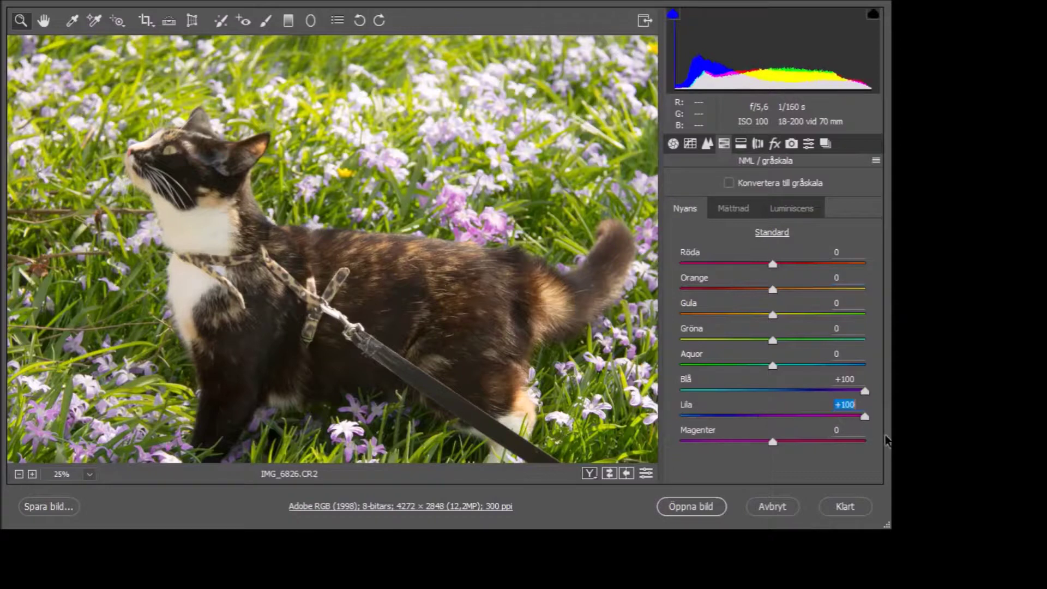
pyautogui.moveTo(865, 391); pyautogui.dragTo(814, 406)
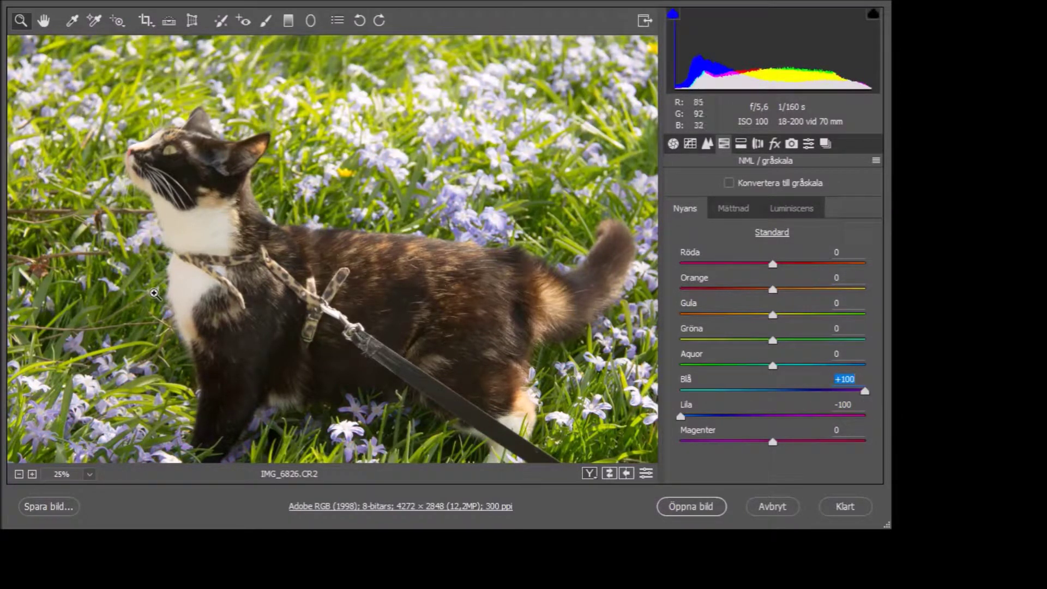
pyautogui.moveTo(772, 441); pyautogui.dragTo(688, 443)
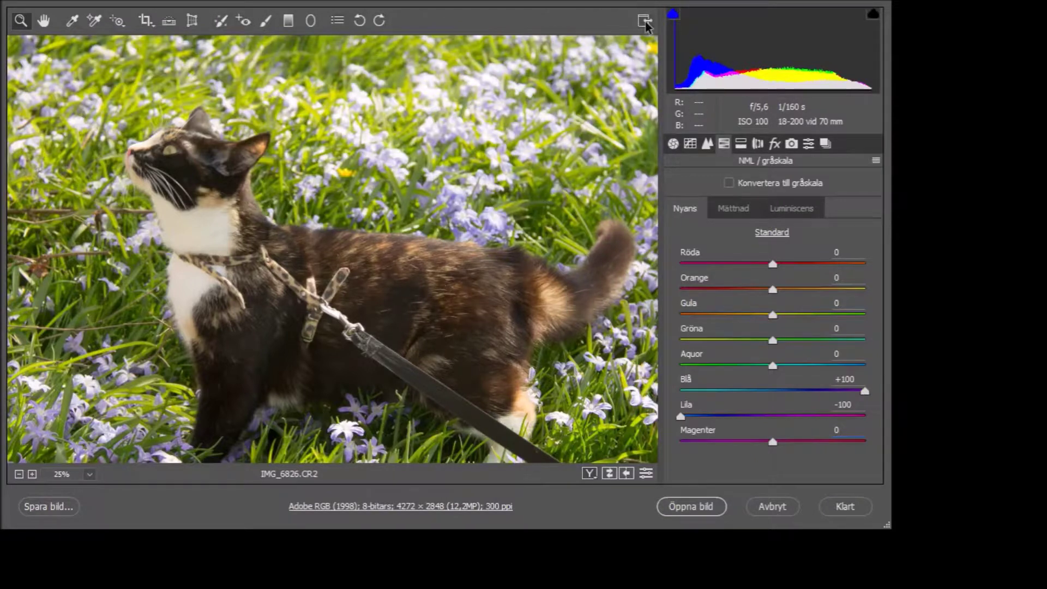
pyautogui.click(792, 144)
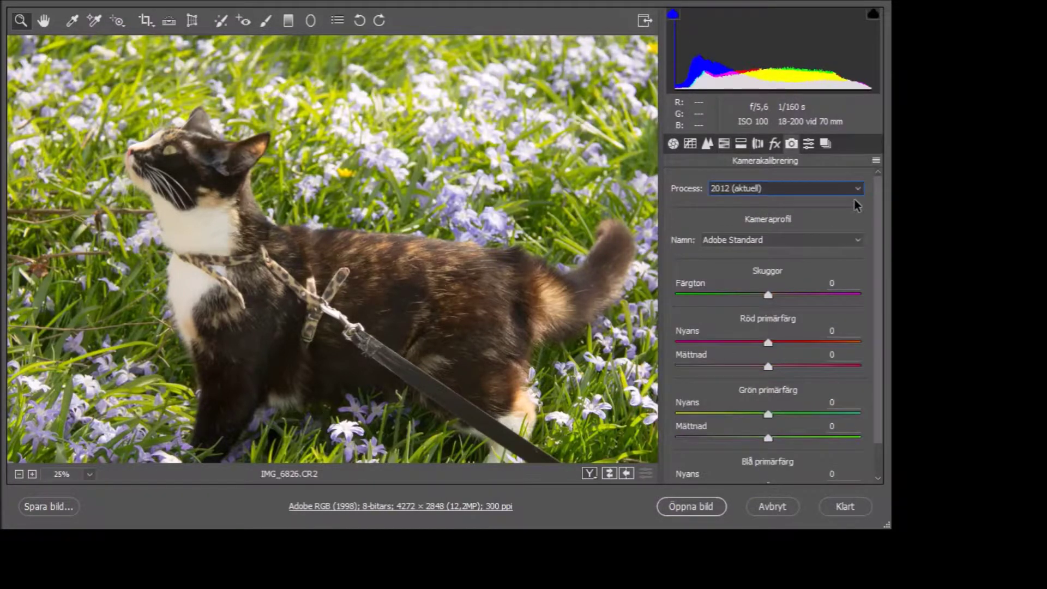
# Step: In Camera Calibration, nudge the blue primary hue and then reset it to 0
pyautogui.scroll(-4, 851, 244)
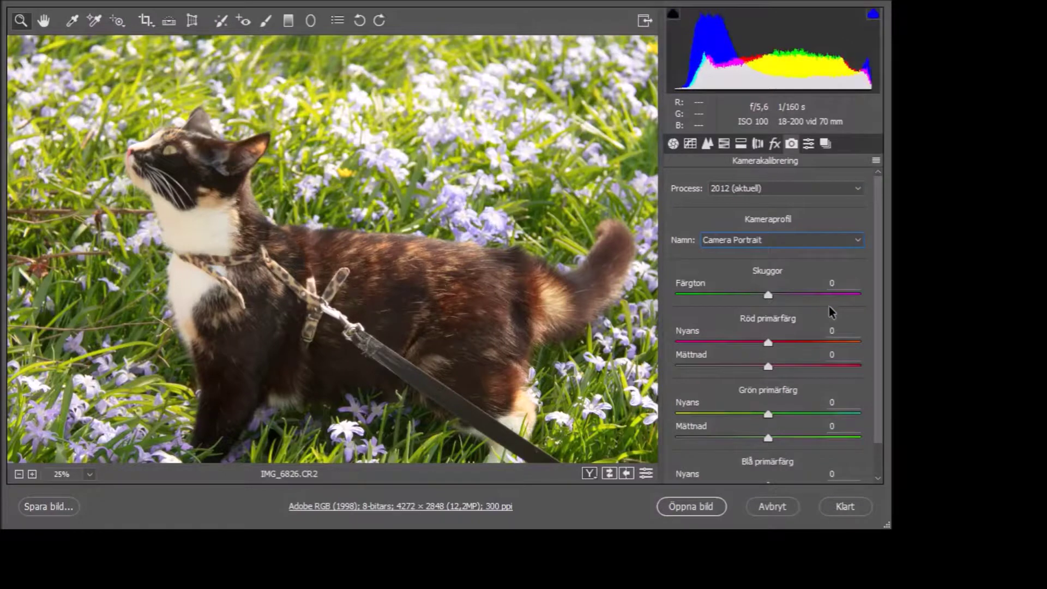
pyautogui.scroll(4, 822, 243)
pyautogui.scroll(-1, 800, 397)
pyautogui.click(817, 446)
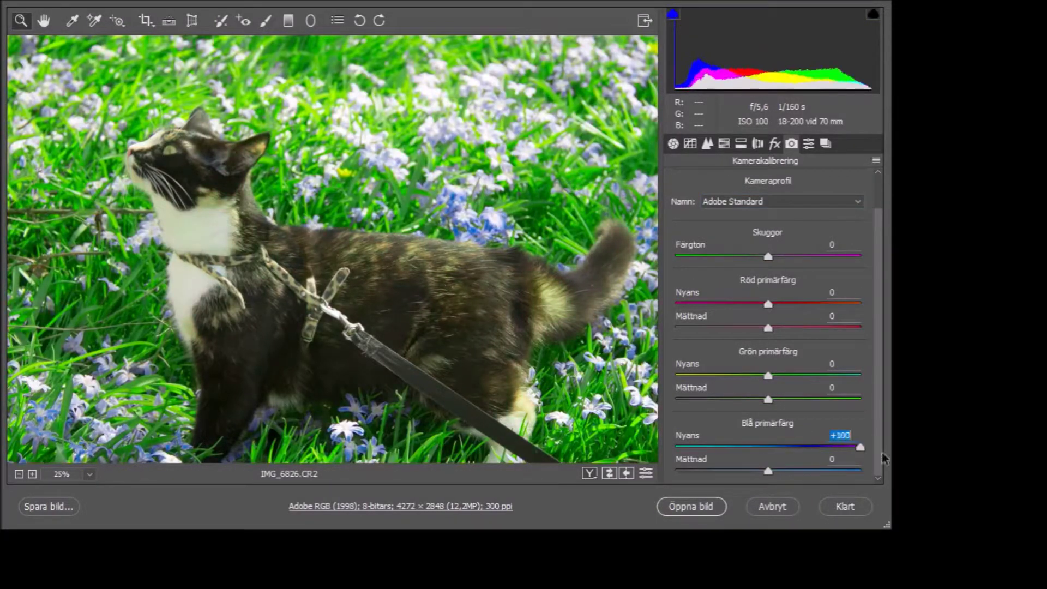
pyautogui.doubleClick(763, 446)
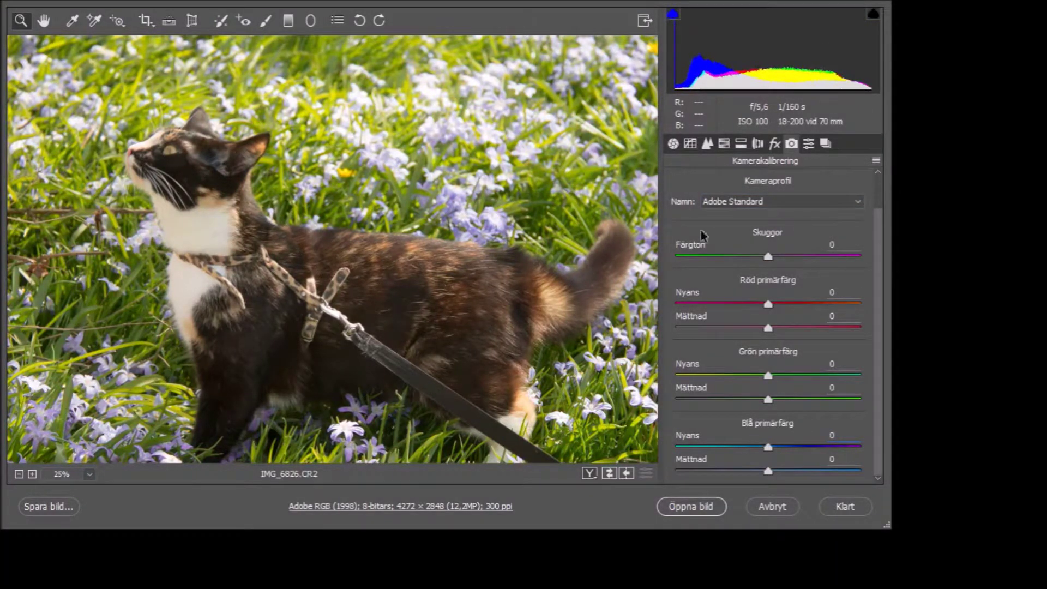
# Step: Review lens corrections and the tone curve, return to Basic, and open the image in Photoshop
pyautogui.click(825, 144)
pyautogui.click(758, 144)
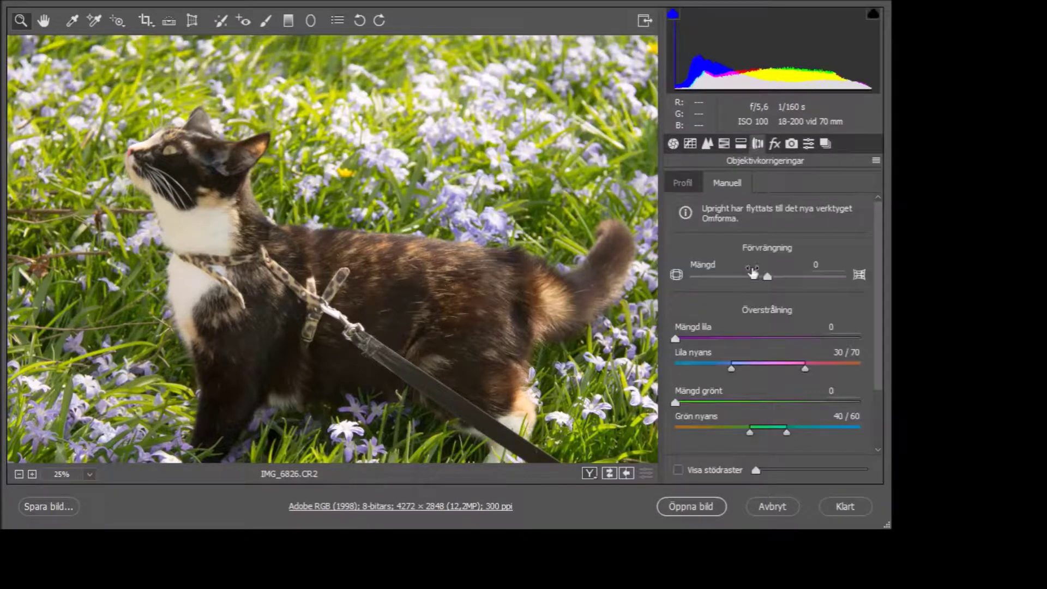
pyautogui.click(682, 183)
pyautogui.scroll(-1, 820, 436)
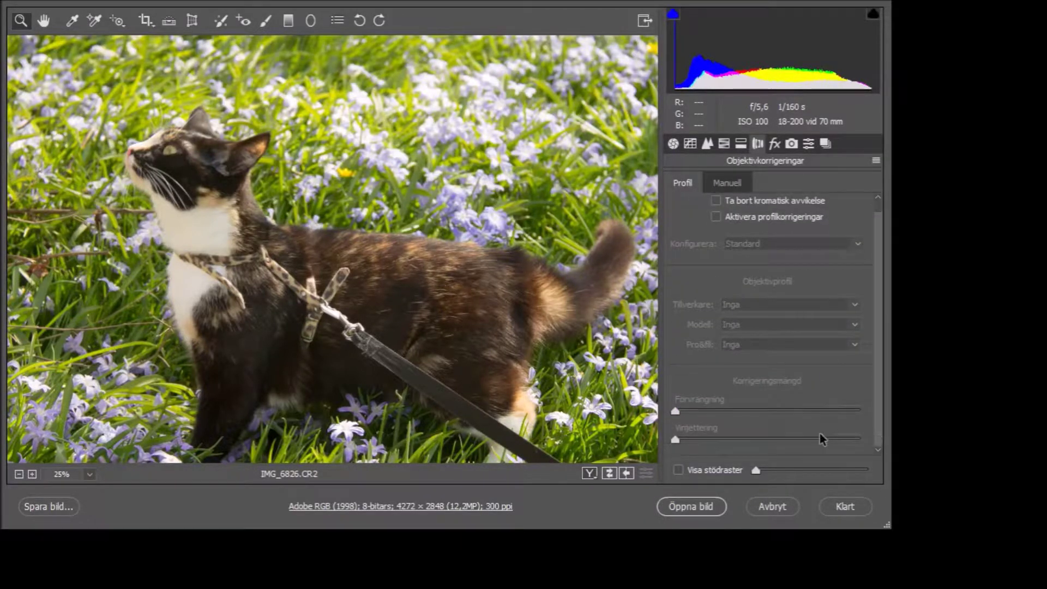
pyautogui.click(687, 145)
pyautogui.click(674, 145)
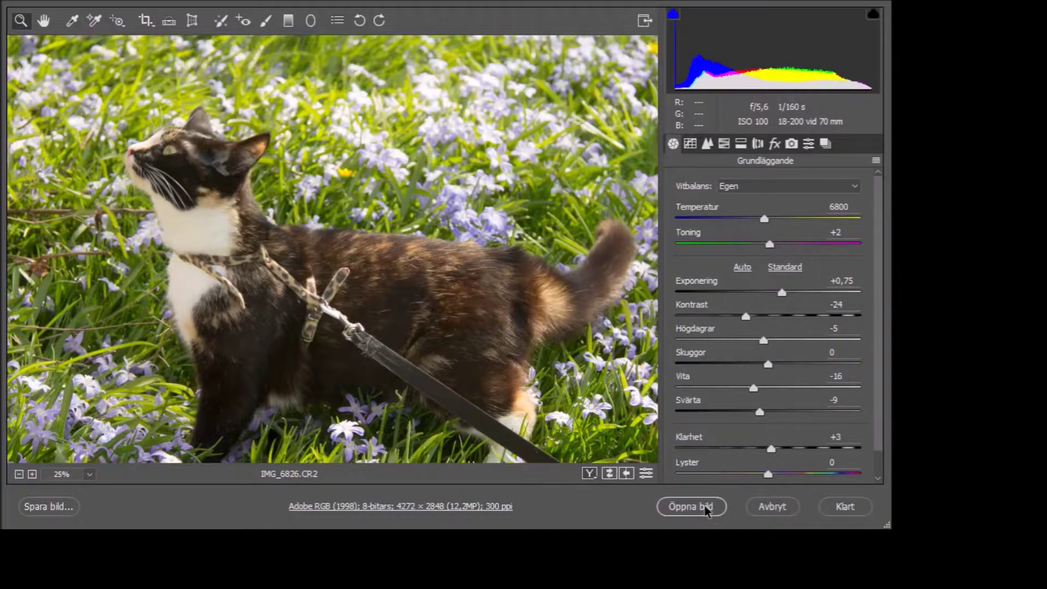
pyautogui.click(706, 511)
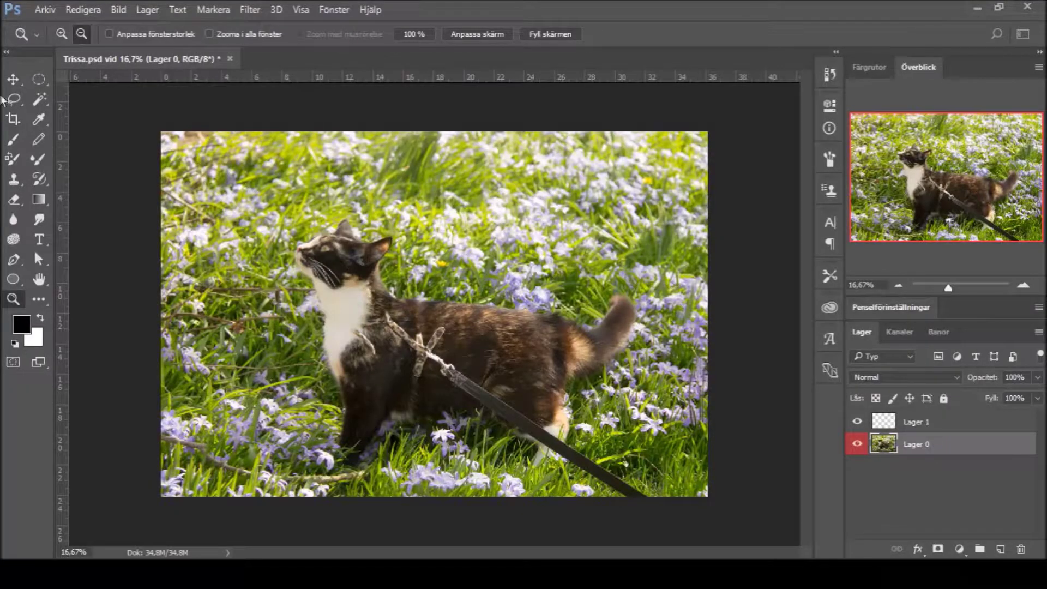
pyautogui.click(550, 383)
pyautogui.click(878, 68)
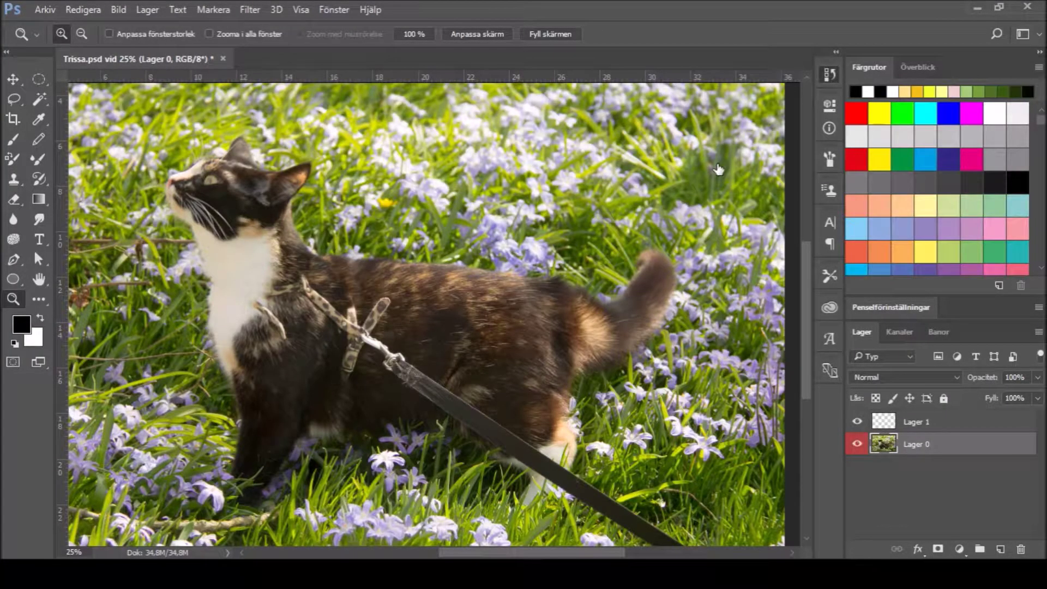
pyautogui.hotkey('ctrl', 'alt', 'z')
pyautogui.hotkey('ctrl', 'alt', 'z')
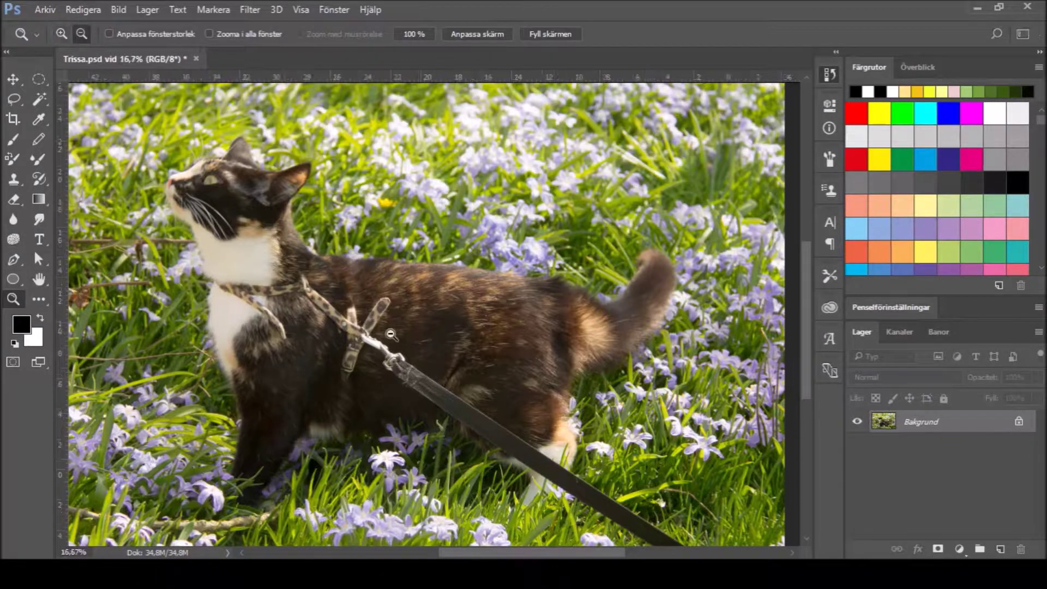
pyautogui.click(82, 33)
pyautogui.click(918, 67)
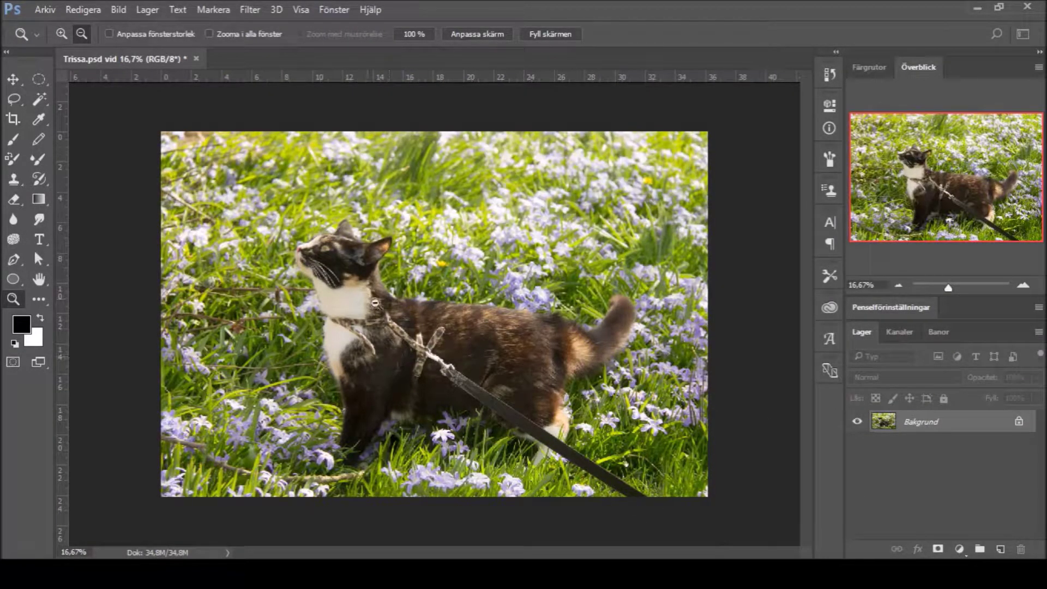
pyautogui.hotkey('ctrl', 'shift', 'z')
pyautogui.hotkey('ctrl', 'shift', 'z')
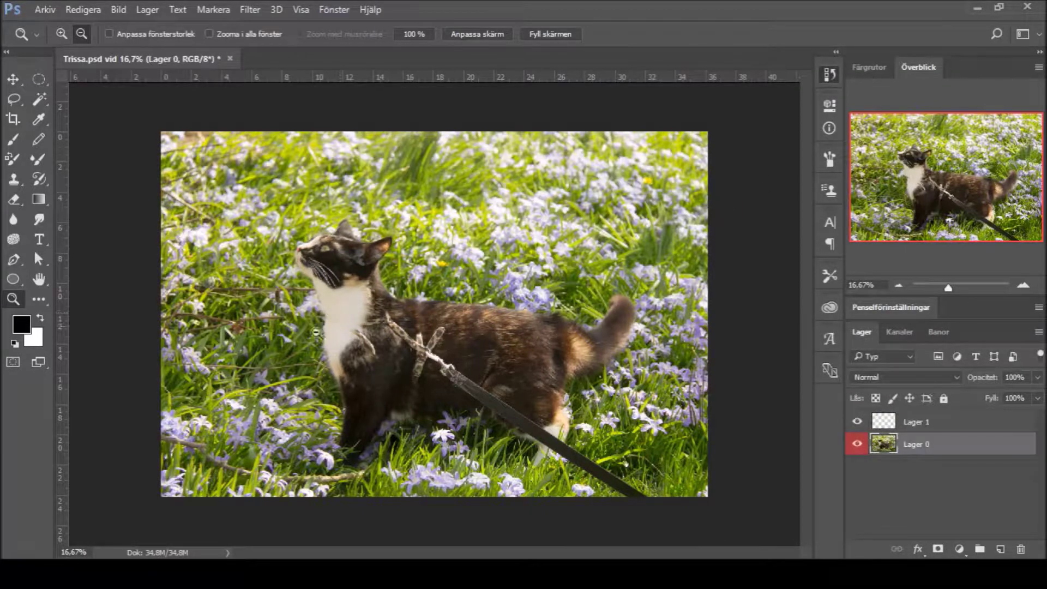
pyautogui.hotkey('ctrl', 'z')
pyautogui.hotkey('ctrl', 'z')
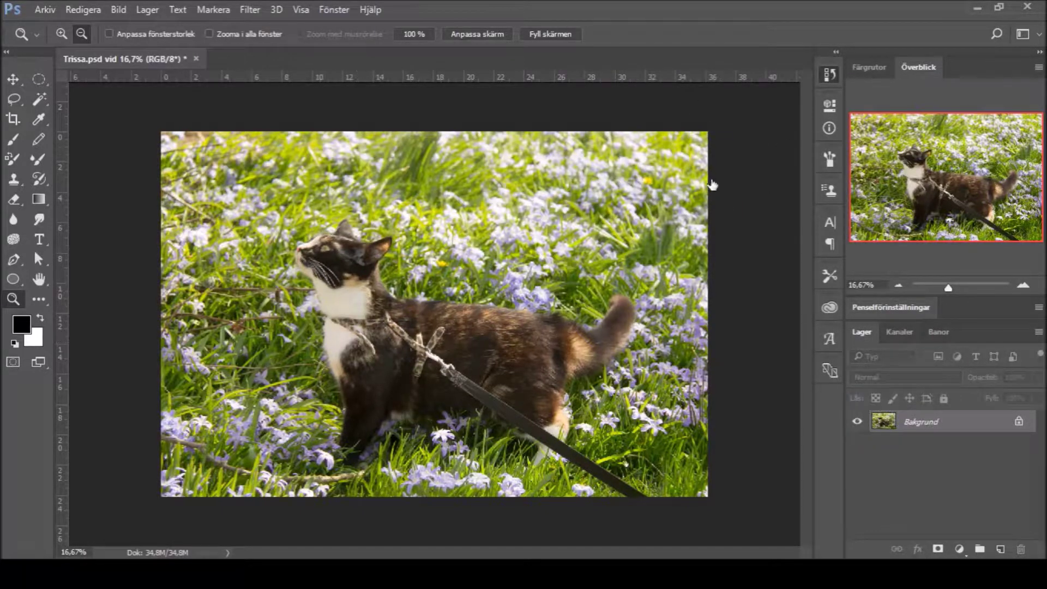
pyautogui.hotkey('ctrl', 'shift', 'z')
pyautogui.hotkey('ctrl', 'shift', 'z')
pyautogui.hotkey('ctrl', 'shift', 'z')
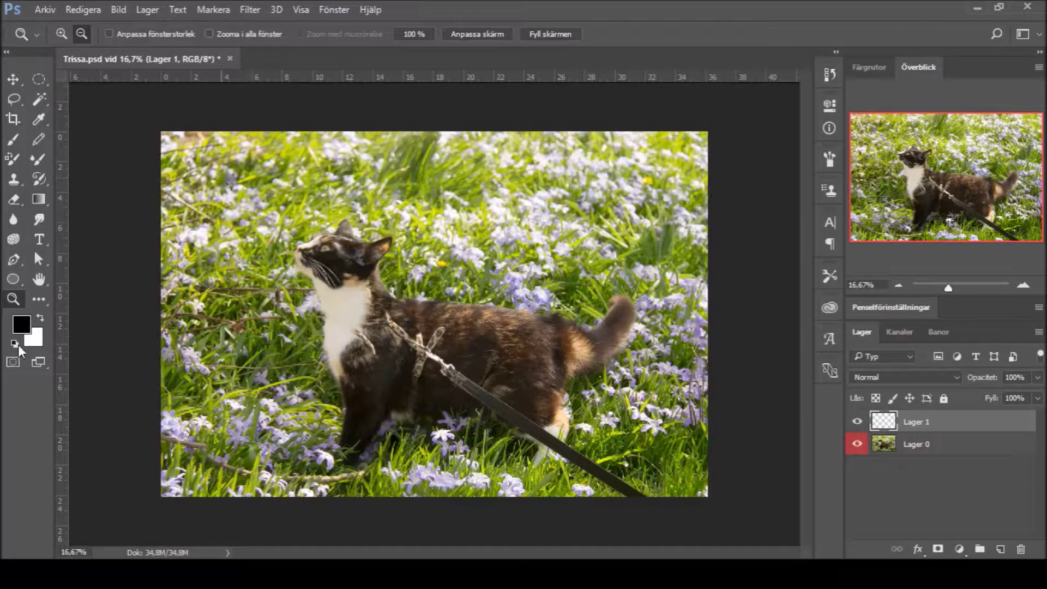
pyautogui.press('b')
pyautogui.moveTo(631, 477)
pyautogui.mouseDown()
pyautogui.moveTo(548, 475)
pyautogui.moveTo(627, 436)
pyautogui.mouseUp()
pyautogui.moveTo(332, 305); pyautogui.dragTo(433, 390)
pyautogui.hotkey('ctrl', 'z')
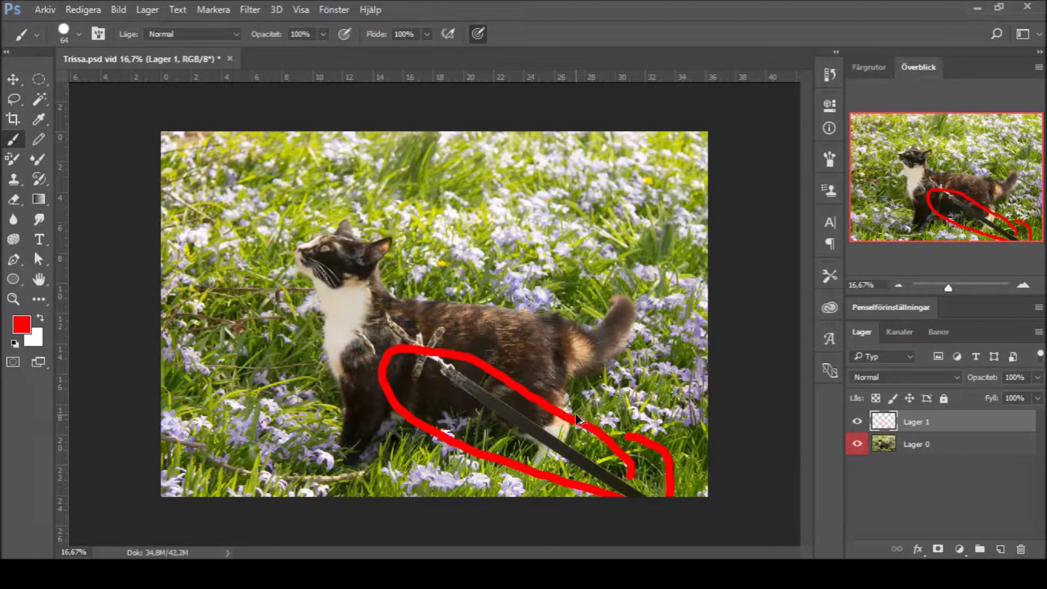
pyautogui.hotkey('ctrl', 'alt', 'z')
pyautogui.hotkey('ctrl', 'alt', 'z')
pyautogui.hotkey('ctrl', 'alt', 'z')
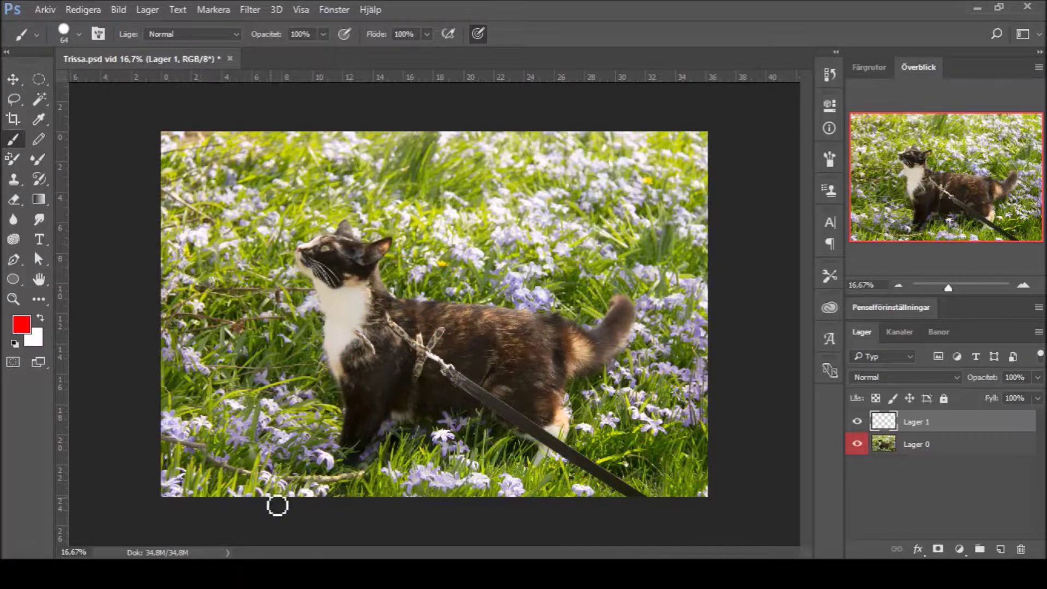
pyautogui.click(894, 442)
pyautogui.press('z')
pyautogui.click(315, 307)
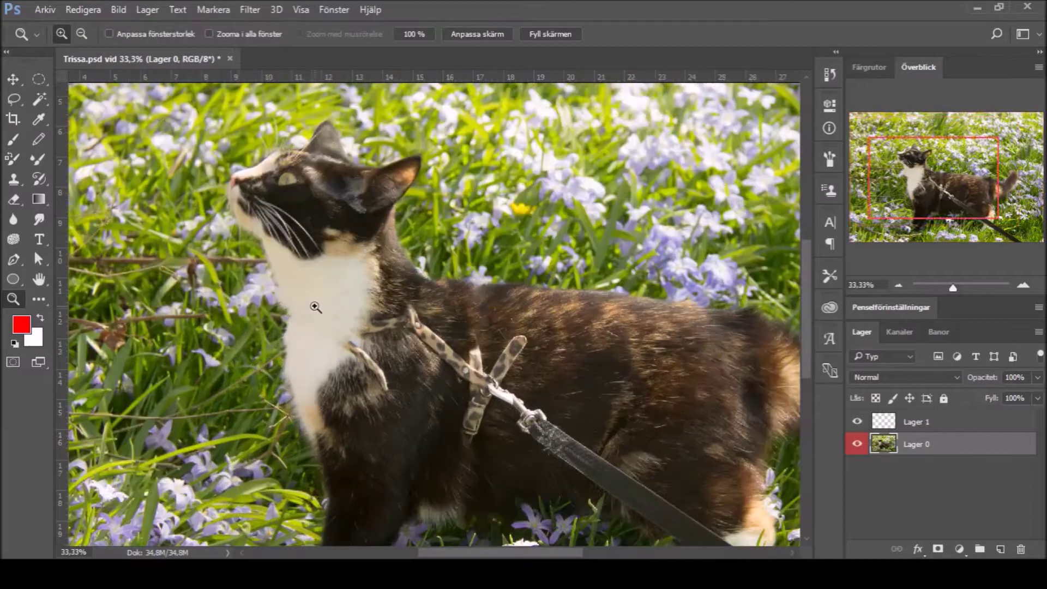
# Step: At 200% zoom, clone nearby fur over the strap's upper and left ends
pyautogui.click(309, 322)
pyautogui.click(432, 383)
pyautogui.press('s')
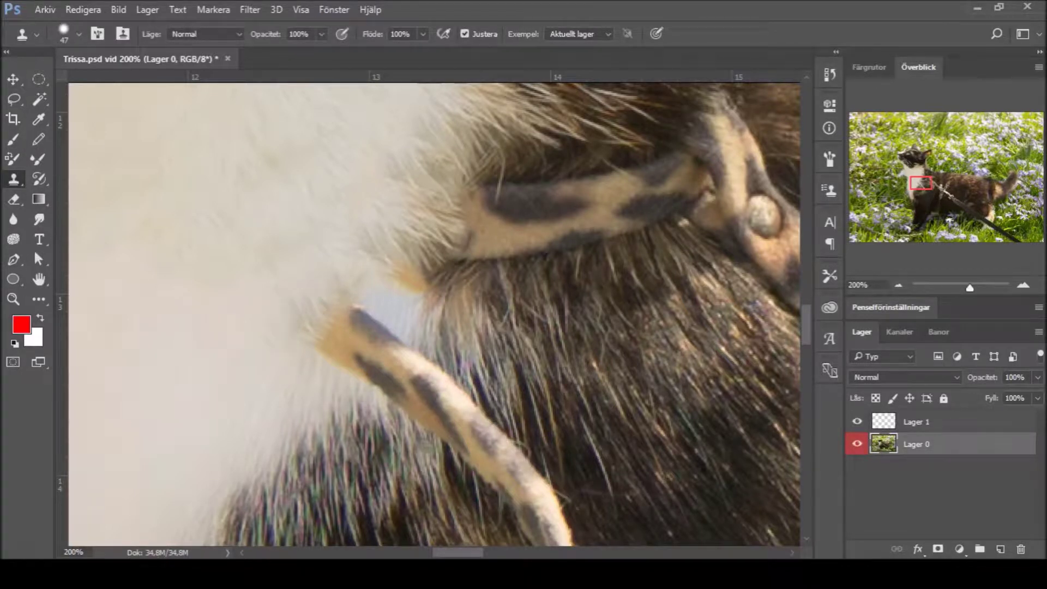
pyautogui.keyDown('alt'); pyautogui.click(218, 345); pyautogui.keyUp('alt')
pyautogui.moveTo(289, 271)
pyautogui.mouseDown()
pyautogui.moveTo(266, 295)
pyautogui.moveTo(314, 264)
pyautogui.moveTo(349, 218)
pyautogui.moveTo(339, 246)
pyautogui.moveTo(357, 248)
pyautogui.moveTo(463, 142)
pyautogui.moveTo(419, 153)
pyautogui.moveTo(413, 168)
pyautogui.moveTo(440, 179)
pyautogui.moveTo(425, 181)
pyautogui.moveTo(343, 273)
pyautogui.moveTo(365, 260)
pyautogui.moveTo(330, 253)
pyautogui.moveTo(425, 301)
pyautogui.moveTo(420, 258)
pyautogui.moveTo(526, 314)
pyautogui.moveTo(452, 242)
pyautogui.moveTo(473, 213)
pyautogui.moveTo(466, 205)
pyautogui.moveTo(484, 150)
pyautogui.moveTo(503, 176)
pyautogui.moveTo(476, 174)
pyautogui.moveTo(481, 155)
pyautogui.moveTo(512, 260)
pyautogui.moveTo(526, 158)
pyautogui.moveTo(476, 200)
pyautogui.moveTo(571, 256)
pyautogui.moveTo(563, 188)
pyautogui.moveTo(540, 173)
pyautogui.moveTo(520, 183)
pyautogui.moveTo(514, 257)
pyautogui.moveTo(500, 224)
pyautogui.moveTo(502, 241)
pyautogui.moveTo(524, 229)
pyautogui.moveTo(491, 218)
pyautogui.mouseUp()
pyautogui.keyDown('alt'); pyautogui.click(504, 177); pyautogui.keyUp('alt')
# Step: Spot-heal the strap's left end, blemishes in the dark shoulder fur, and the light tan stripe
pyautogui.press('j')
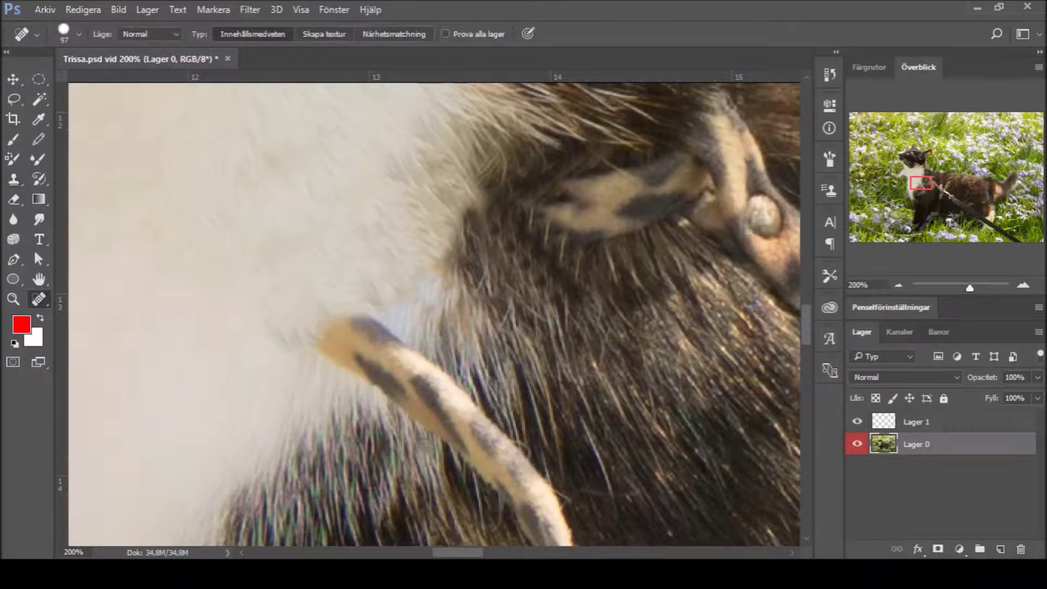
pyautogui.moveTo(537, 273); pyautogui.dragTo(507, 275)
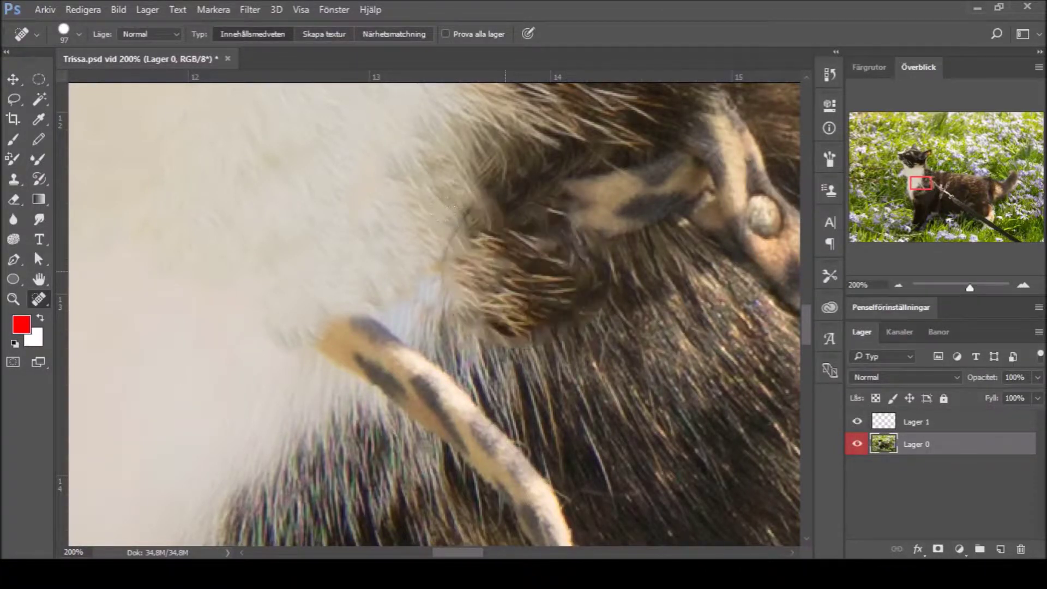
pyautogui.moveTo(616, 223); pyautogui.dragTo(528, 148)
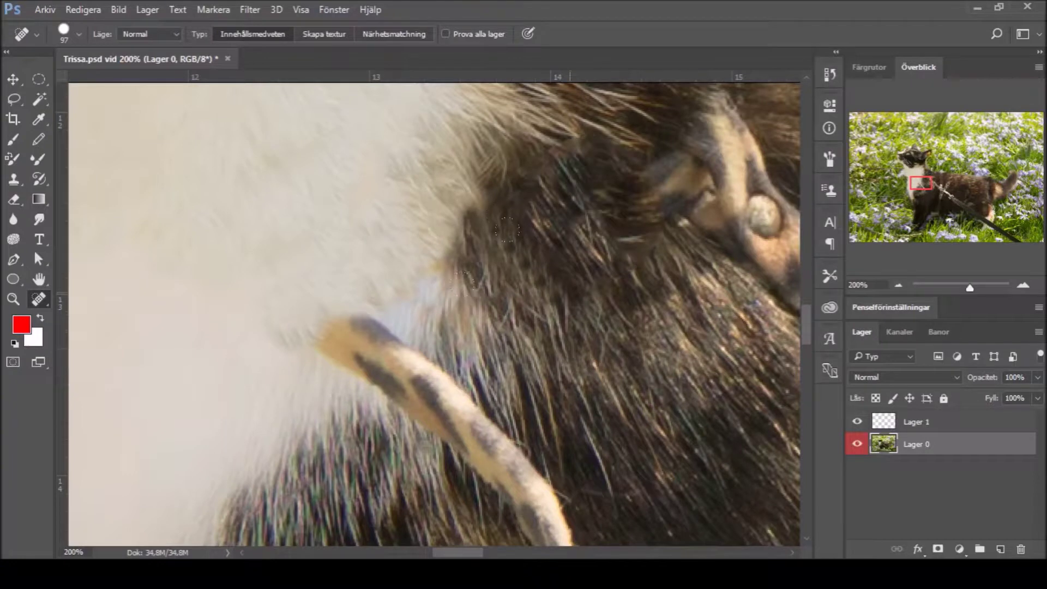
pyautogui.click(572, 293)
pyautogui.click(626, 315)
pyautogui.click(582, 322)
pyautogui.click(547, 293)
pyautogui.click(604, 173)
pyautogui.click(612, 140)
pyautogui.click(602, 175)
pyautogui.moveTo(605, 175)
pyautogui.mouseDown()
pyautogui.moveTo(660, 188)
pyautogui.moveTo(709, 220)
pyautogui.moveTo(749, 220)
pyautogui.mouseUp()
pyautogui.click(709, 183)
# Step: Spot-heal the tan and bluish strap tip on the chest into white fur
pyautogui.click(325, 314)
pyautogui.click(332, 366)
pyautogui.moveTo(435, 265); pyautogui.dragTo(456, 206)
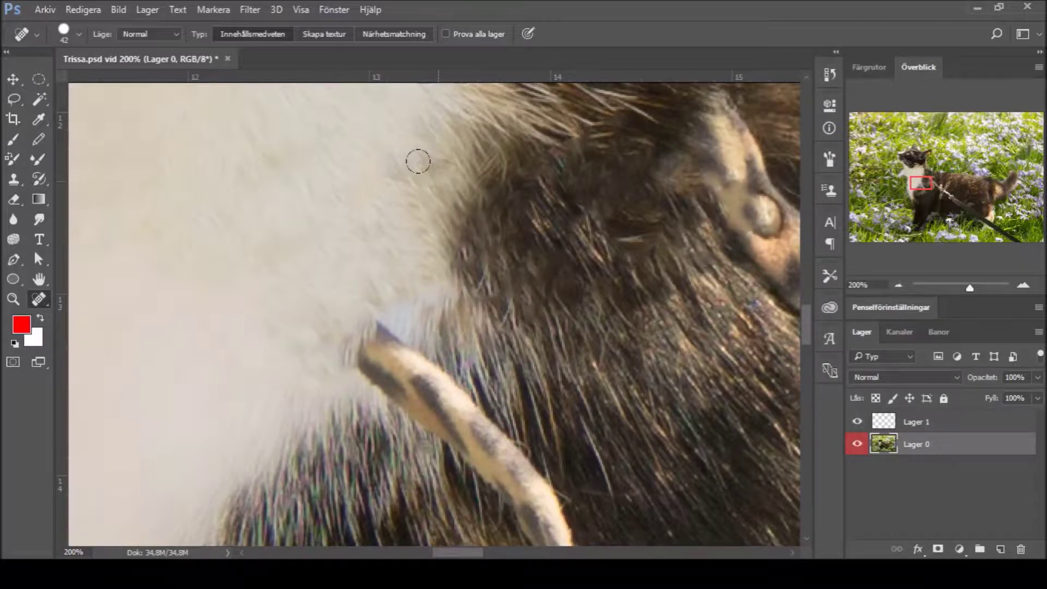
pyautogui.click(376, 292)
pyautogui.click(392, 226)
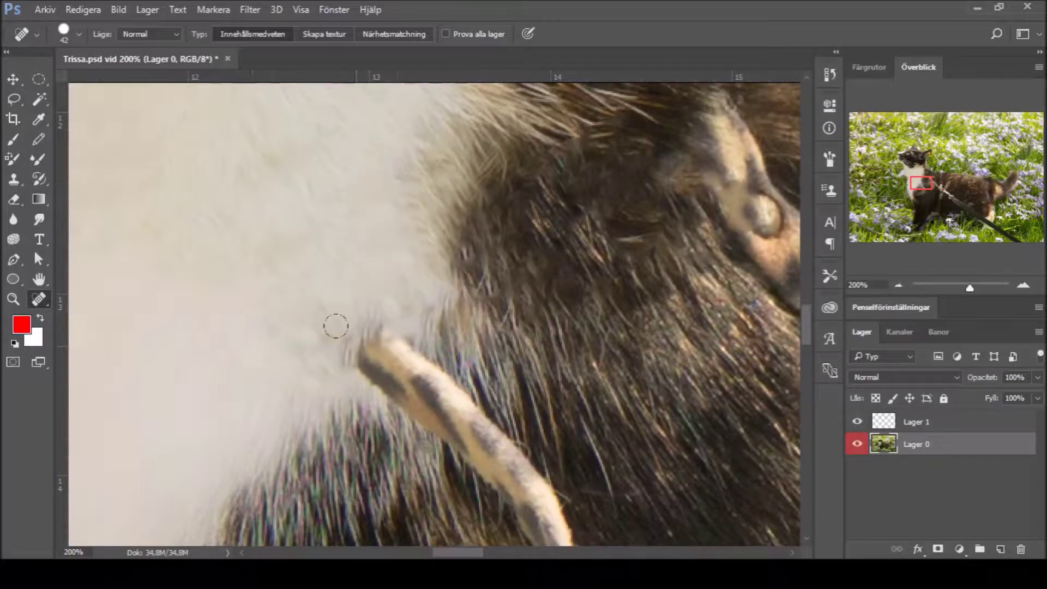
pyautogui.click(342, 361)
pyautogui.moveTo(304, 293); pyautogui.dragTo(294, 355)
pyautogui.click(373, 354)
pyautogui.click(389, 337)
pyautogui.click(428, 362)
pyautogui.click(409, 413)
pyautogui.moveTo(430, 431); pyautogui.dragTo(420, 338)
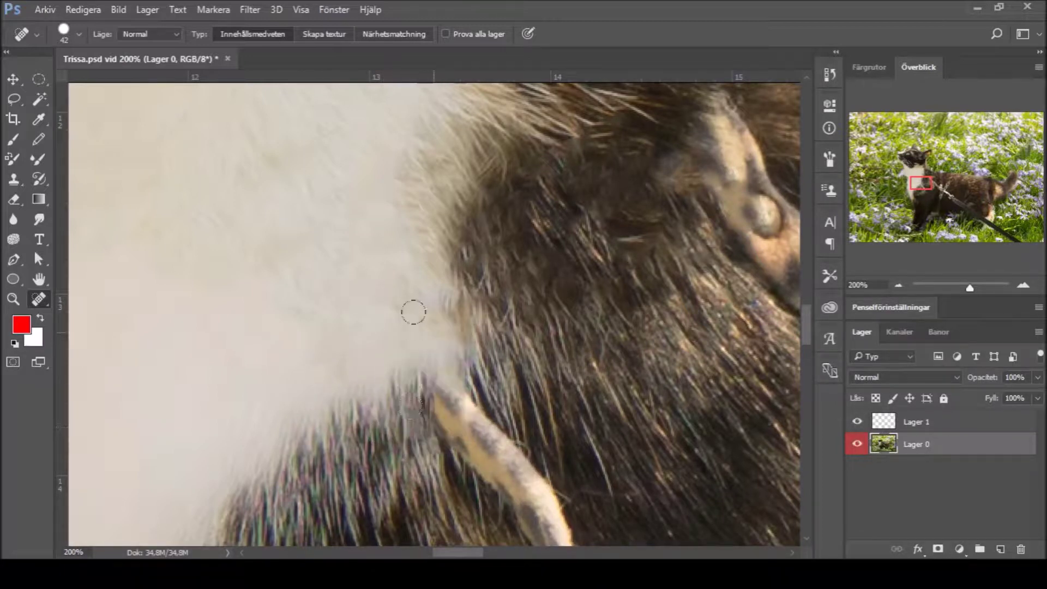
pyautogui.click(446, 350)
# Step: Clone white chest fur over the dark edge and cover the bright and orange spots
pyautogui.press('s')
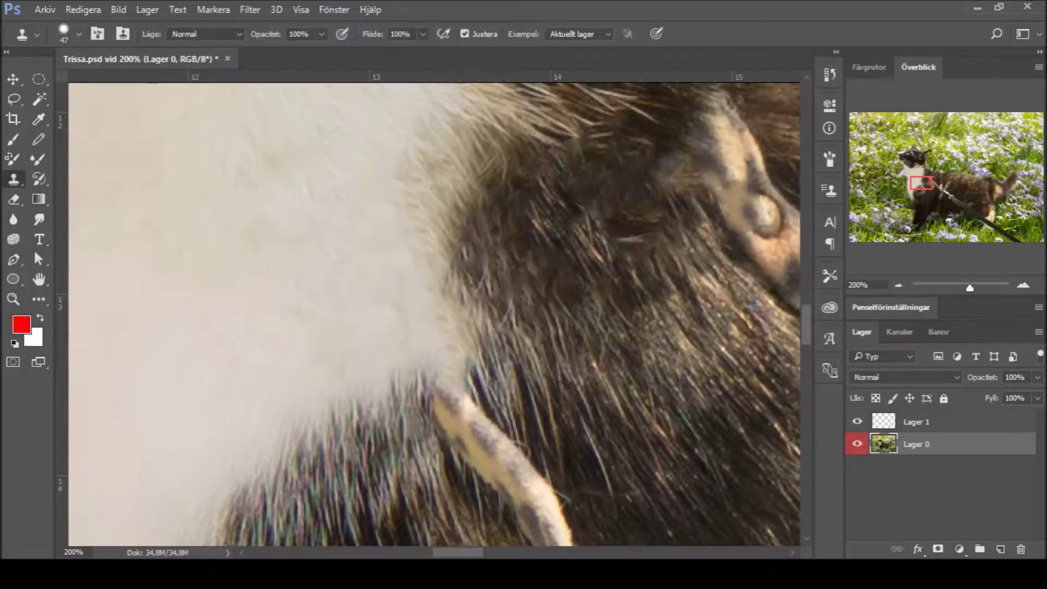
pyautogui.moveTo(456, 343)
pyautogui.mouseDown()
pyautogui.moveTo(387, 292)
pyautogui.moveTo(450, 327)
pyautogui.moveTo(444, 395)
pyautogui.moveTo(491, 366)
pyautogui.moveTo(453, 366)
pyautogui.moveTo(447, 419)
pyautogui.moveTo(430, 425)
pyautogui.moveTo(516, 457)
pyautogui.moveTo(479, 436)
pyautogui.moveTo(458, 453)
pyautogui.moveTo(485, 458)
pyautogui.moveTo(539, 518)
pyautogui.moveTo(526, 332)
pyautogui.moveTo(479, 272)
pyautogui.moveTo(545, 158)
pyautogui.moveTo(548, 229)
pyautogui.moveTo(533, 266)
pyautogui.moveTo(502, 294)
pyautogui.moveTo(507, 234)
pyautogui.moveTo(491, 284)
pyautogui.mouseUp()
pyautogui.moveTo(600, 180)
pyautogui.mouseDown()
pyautogui.moveTo(550, 140)
pyautogui.moveTo(627, 256)
pyautogui.moveTo(610, 178)
pyautogui.moveTo(681, 229)
pyautogui.moveTo(632, 238)
pyautogui.moveTo(603, 308)
pyautogui.moveTo(623, 257)
pyautogui.moveTo(579, 255)
pyautogui.moveTo(589, 210)
pyautogui.moveTo(736, 206)
pyautogui.moveTo(774, 288)
pyautogui.moveTo(688, 339)
pyautogui.moveTo(627, 279)
pyautogui.moveTo(708, 218)
pyautogui.moveTo(668, 239)
pyautogui.moveTo(577, 376)
pyautogui.moveTo(505, 450)
pyautogui.moveTo(545, 467)
pyautogui.moveTo(524, 507)
pyautogui.moveTo(539, 479)
pyautogui.moveTo(545, 532)
pyautogui.mouseUp()
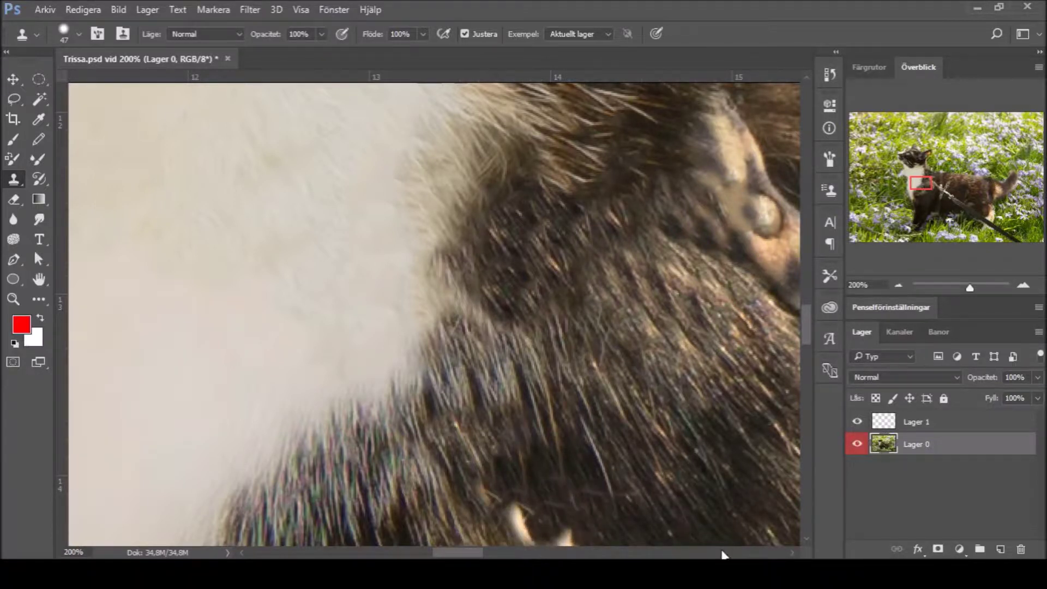
pyautogui.scroll(-4, 723, 554)
pyautogui.moveTo(512, 381)
pyautogui.mouseDown()
pyautogui.moveTo(543, 332)
pyautogui.moveTo(532, 344)
pyautogui.moveTo(531, 319)
pyautogui.moveTo(488, 308)
pyautogui.moveTo(474, 276)
pyautogui.mouseUp()
pyautogui.moveTo(570, 327)
pyautogui.mouseDown()
pyautogui.moveTo(563, 299)
pyautogui.moveTo(549, 307)
pyautogui.mouseUp()
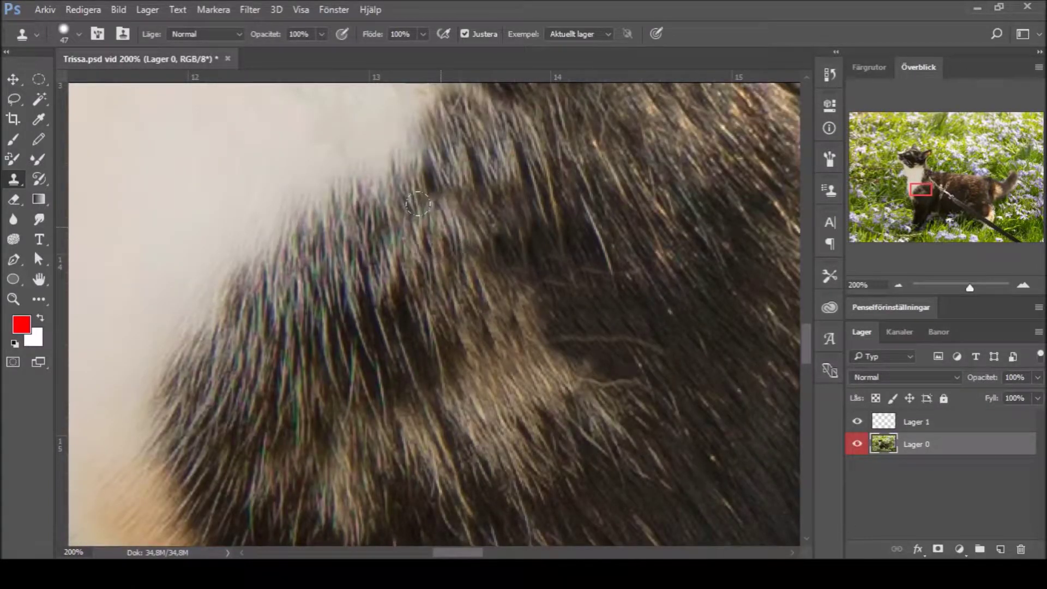
pyautogui.scroll(-1, 637, 139)
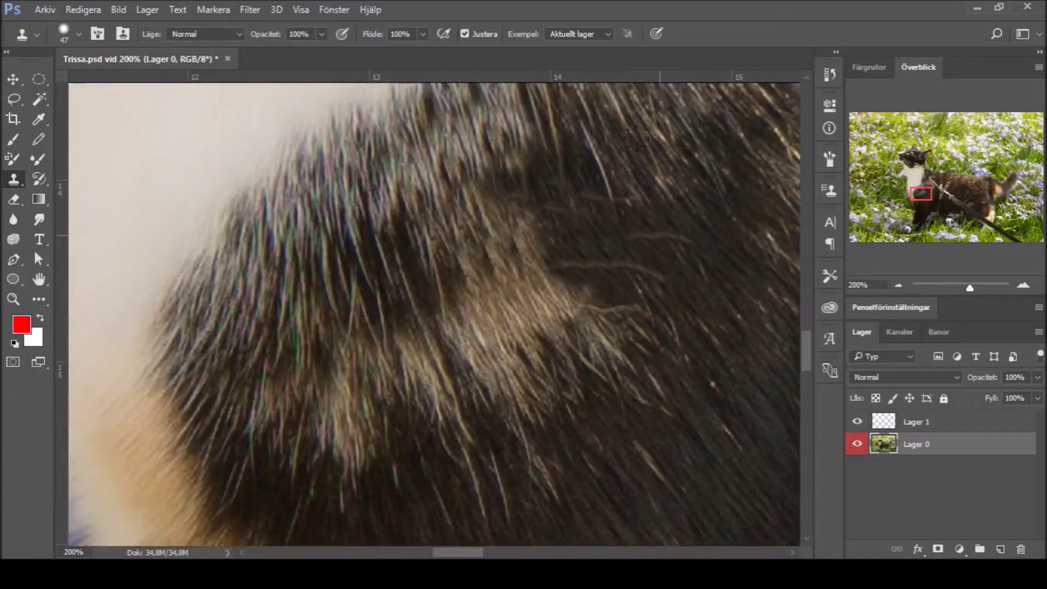
pyautogui.scroll(5, 637, 139)
# Step: Zoom out to see the cat's head
pyautogui.press('z')
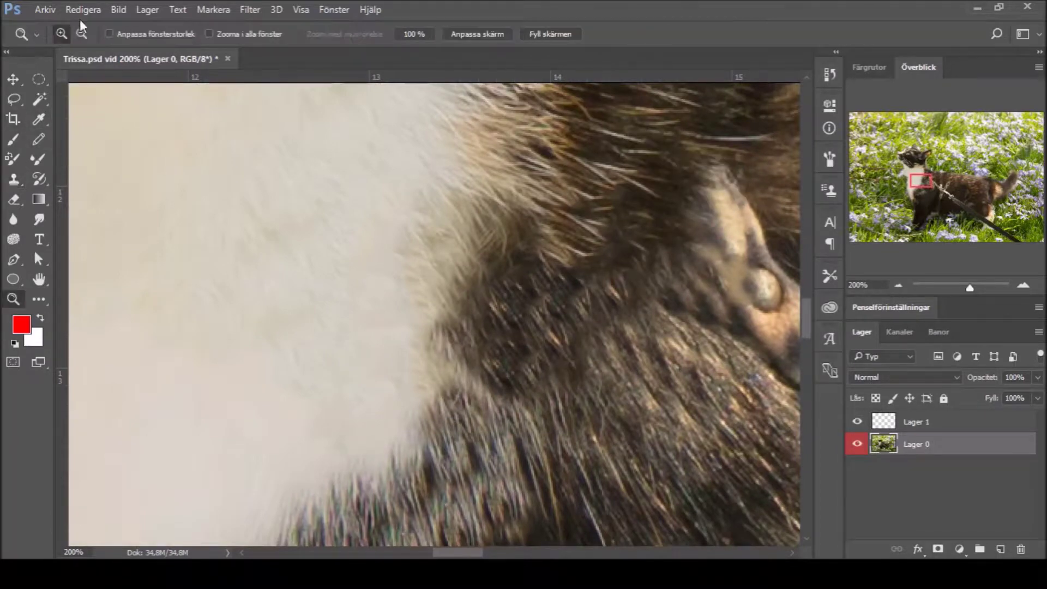
pyautogui.click(81, 34)
pyautogui.click(631, 429)
pyautogui.scroll(-3, 631, 429)
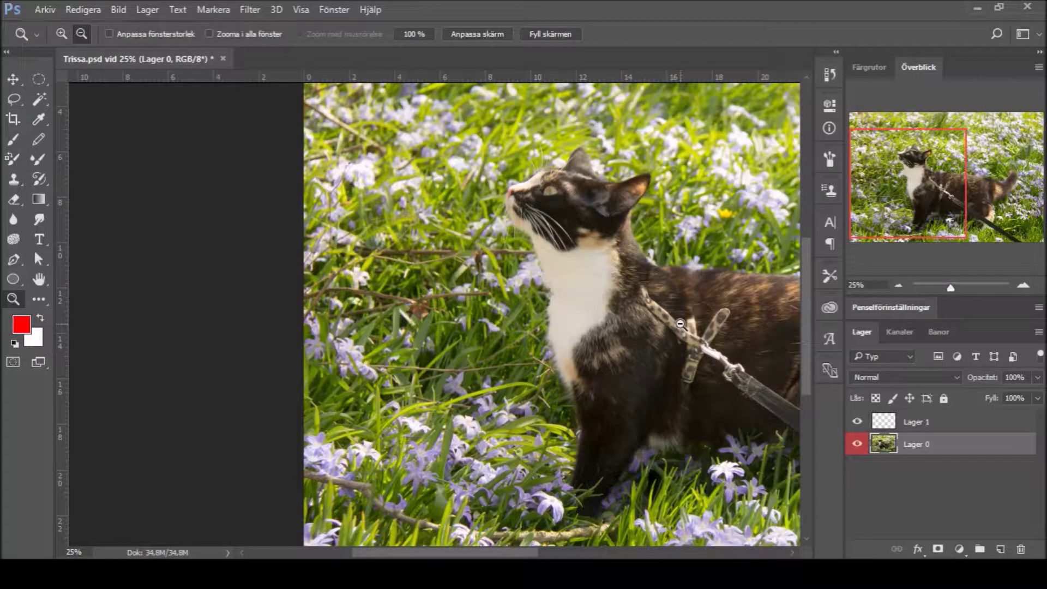
# Step: Clone dark fur over the left harness strap's top and upper edge, undoing a duplicated rivet
pyautogui.hscroll(5, 613, 541)
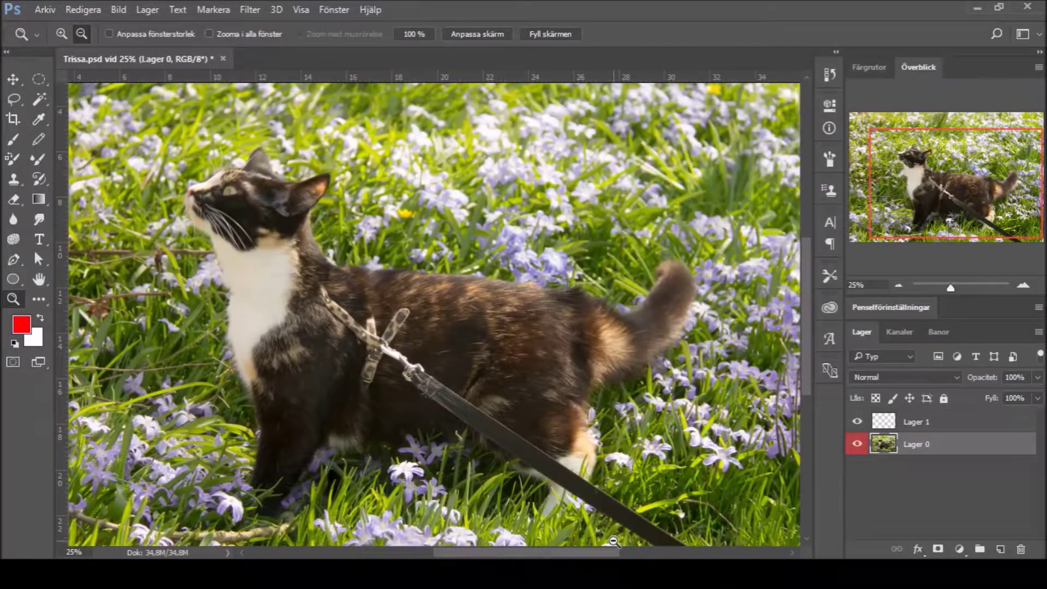
pyautogui.click(367, 372)
pyautogui.click(382, 349)
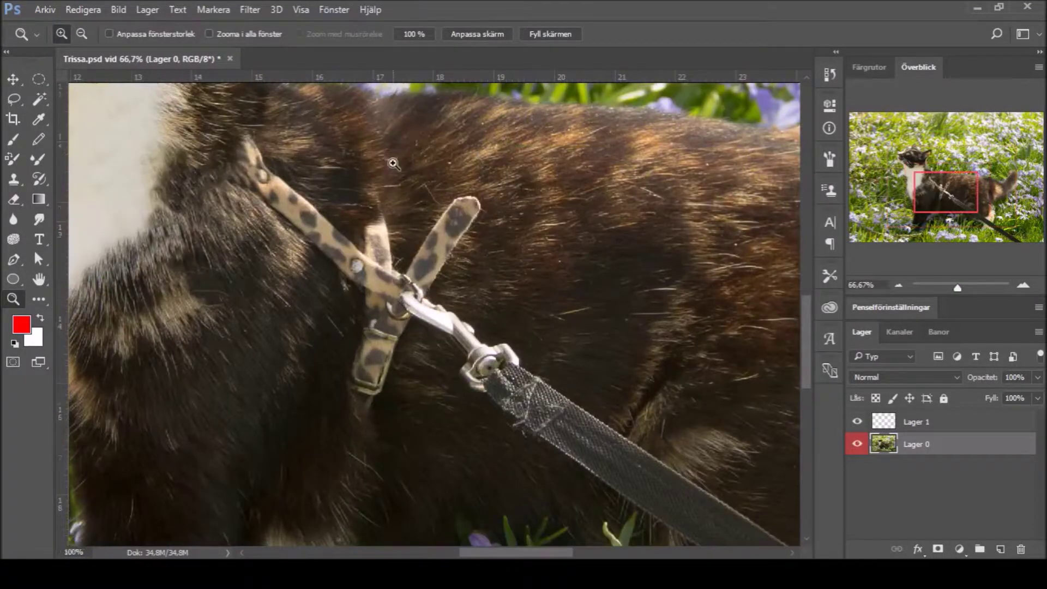
pyautogui.click(393, 289)
pyautogui.press('s')
pyautogui.keyDown('alt'); pyautogui.click(311, 233); pyautogui.keyUp('alt')
pyautogui.moveTo(333, 284)
pyautogui.mouseDown()
pyautogui.moveTo(376, 273)
pyautogui.moveTo(349, 300)
pyautogui.mouseUp()
pyautogui.moveTo(371, 234)
pyautogui.mouseDown()
pyautogui.moveTo(372, 182)
pyautogui.moveTo(360, 210)
pyautogui.moveTo(339, 194)
pyautogui.mouseUp()
pyautogui.moveTo(314, 453); pyautogui.dragTo(304, 421)
pyautogui.hotkey('ctrl', 'z')
pyautogui.moveTo(343, 322)
pyautogui.mouseDown()
pyautogui.moveTo(296, 300)
pyautogui.moveTo(299, 332)
pyautogui.moveTo(256, 354)
pyautogui.moveTo(221, 295)
pyautogui.moveTo(270, 276)
pyautogui.moveTo(224, 299)
pyautogui.moveTo(144, 205)
pyautogui.moveTo(164, 305)
pyautogui.moveTo(109, 180)
pyautogui.moveTo(88, 179)
pyautogui.mouseUp()
pyautogui.moveTo(349, 213)
pyautogui.mouseDown()
pyautogui.moveTo(316, 159)
pyautogui.moveTo(322, 268)
pyautogui.moveTo(301, 256)
pyautogui.moveTo(376, 349)
pyautogui.moveTo(366, 273)
pyautogui.moveTo(408, 387)
pyautogui.moveTo(382, 381)
pyautogui.moveTo(398, 425)
pyautogui.moveTo(343, 383)
pyautogui.moveTo(308, 376)
pyautogui.moveTo(297, 349)
pyautogui.mouseUp()
# Step: Heal and clone dark fur beside the upright strap, over its base and its left edge
pyautogui.press('j')
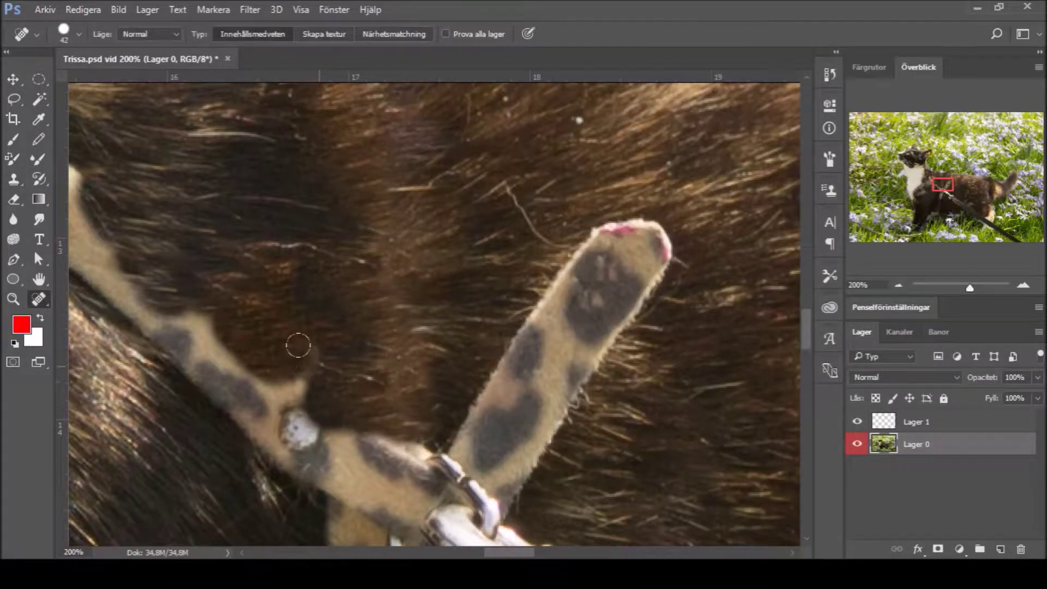
pyautogui.moveTo(395, 325); pyautogui.dragTo(399, 280)
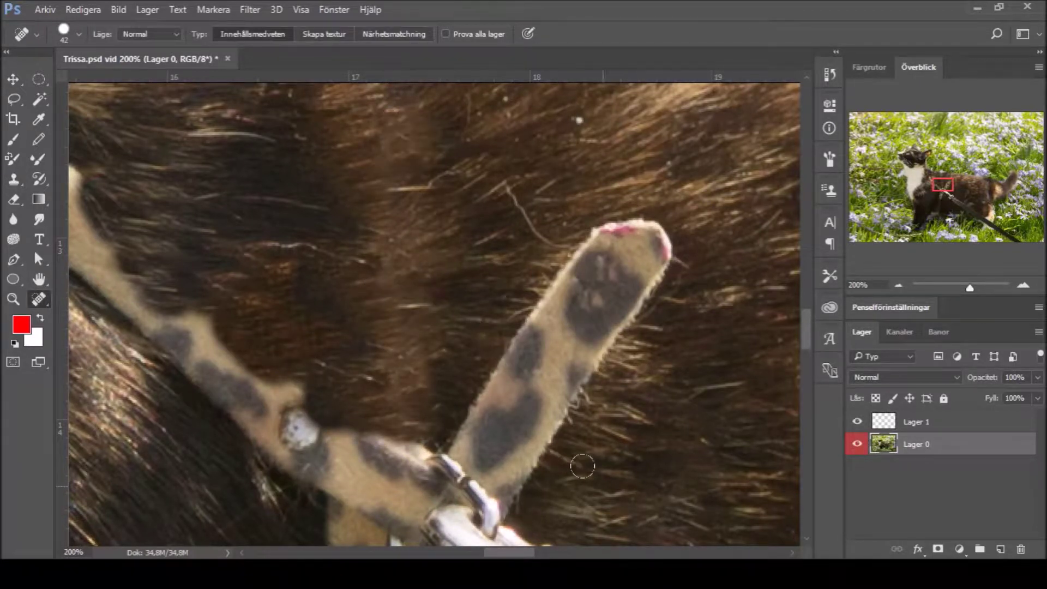
pyautogui.click(14, 178)
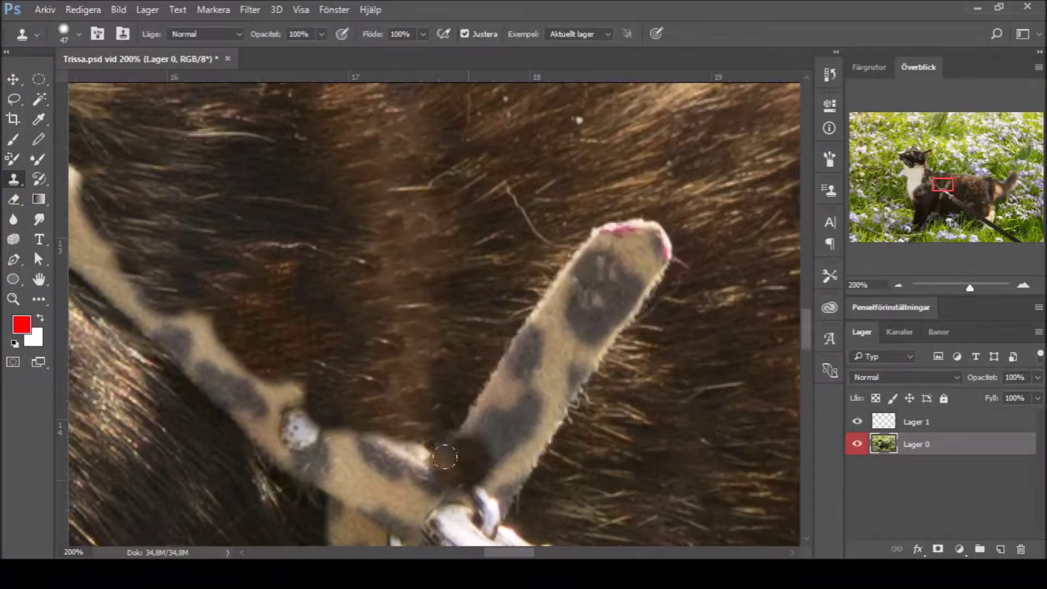
pyautogui.moveTo(403, 442)
pyautogui.mouseDown()
pyautogui.moveTo(378, 408)
pyautogui.moveTo(436, 471)
pyautogui.mouseUp()
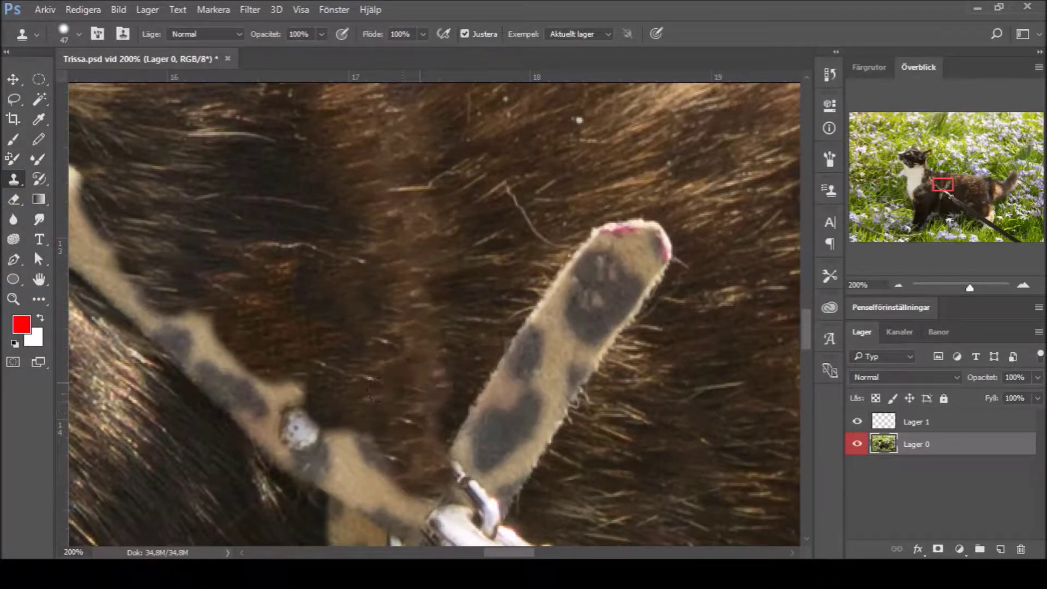
pyautogui.moveTo(336, 158)
pyautogui.mouseDown()
pyautogui.moveTo(390, 316)
pyautogui.moveTo(394, 376)
pyautogui.mouseUp()
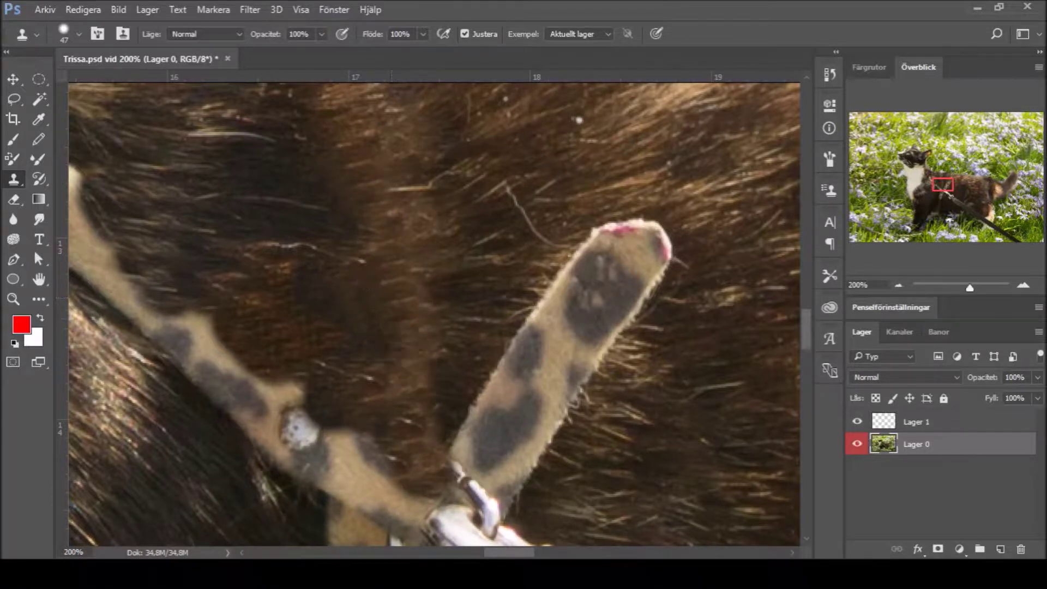
pyautogui.moveTo(458, 359)
pyautogui.mouseDown()
pyautogui.moveTo(416, 293)
pyautogui.moveTo(474, 271)
pyautogui.moveTo(418, 249)
pyautogui.mouseUp()
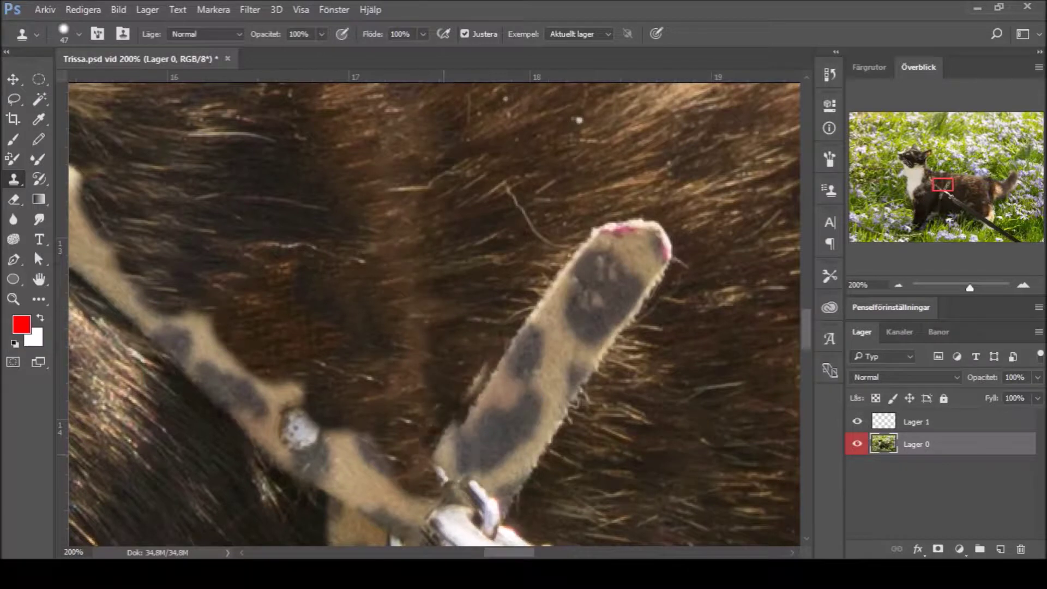
pyautogui.keyDown('alt'); pyautogui.click(475, 331); pyautogui.keyUp('alt')
pyautogui.moveTo(491, 376)
pyautogui.mouseDown()
pyautogui.moveTo(448, 345)
pyautogui.moveTo(483, 335)
pyautogui.mouseUp()
pyautogui.hotkey('ctrl', 'z')
pyautogui.moveTo(451, 367)
pyautogui.mouseDown()
pyautogui.moveTo(463, 237)
pyautogui.moveTo(468, 346)
pyautogui.moveTo(453, 380)
pyautogui.moveTo(475, 425)
pyautogui.moveTo(524, 399)
pyautogui.moveTo(566, 424)
pyautogui.moveTo(534, 466)
pyautogui.moveTo(543, 492)
pyautogui.moveTo(497, 469)
pyautogui.moveTo(517, 442)
pyautogui.moveTo(509, 437)
pyautogui.moveTo(534, 418)
pyautogui.moveTo(521, 445)
pyautogui.moveTo(496, 448)
pyautogui.moveTo(453, 425)
pyautogui.moveTo(449, 448)
pyautogui.mouseUp()
# Step: Clone fur over the strap's lower end and upper-left edge, then blend the retouched area
pyautogui.keyDown('alt'); pyautogui.click(487, 256); pyautogui.keyUp('alt')
pyautogui.keyDown('alt'); pyautogui.click(542, 493); pyautogui.keyUp('alt')
pyautogui.moveTo(545, 420); pyautogui.dragTo(507, 387)
pyautogui.moveTo(611, 240); pyautogui.dragTo(644, 223)
pyautogui.hotkey('ctrl', 'z')
pyautogui.keyDown('alt'); pyautogui.click(585, 199); pyautogui.keyUp('alt')
pyautogui.moveTo(572, 251); pyautogui.dragTo(627, 223)
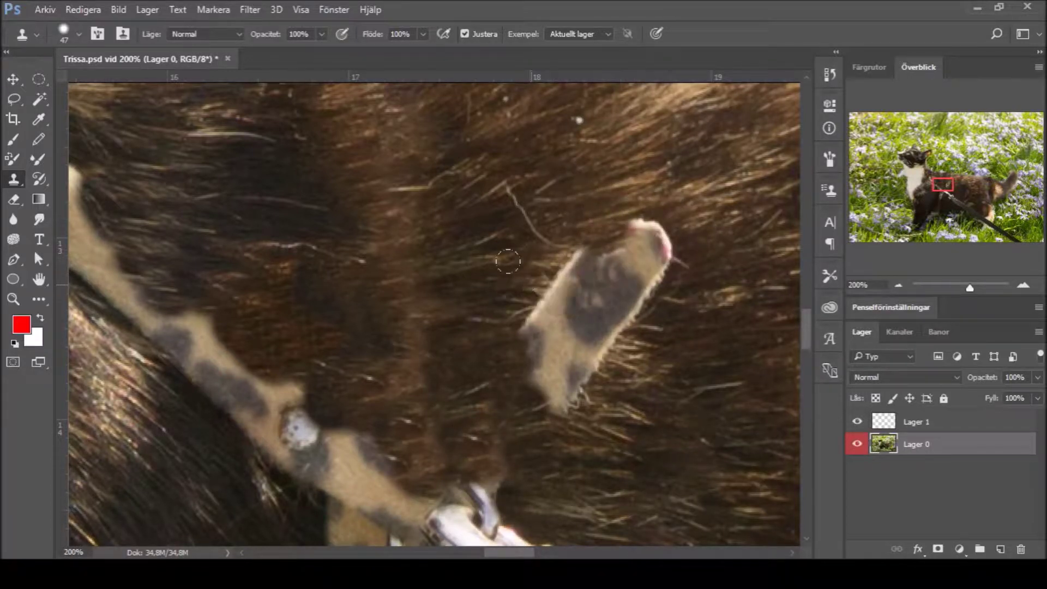
pyautogui.moveTo(577, 295); pyautogui.dragTo(551, 242)
pyautogui.moveTo(539, 294); pyautogui.dragTo(524, 341)
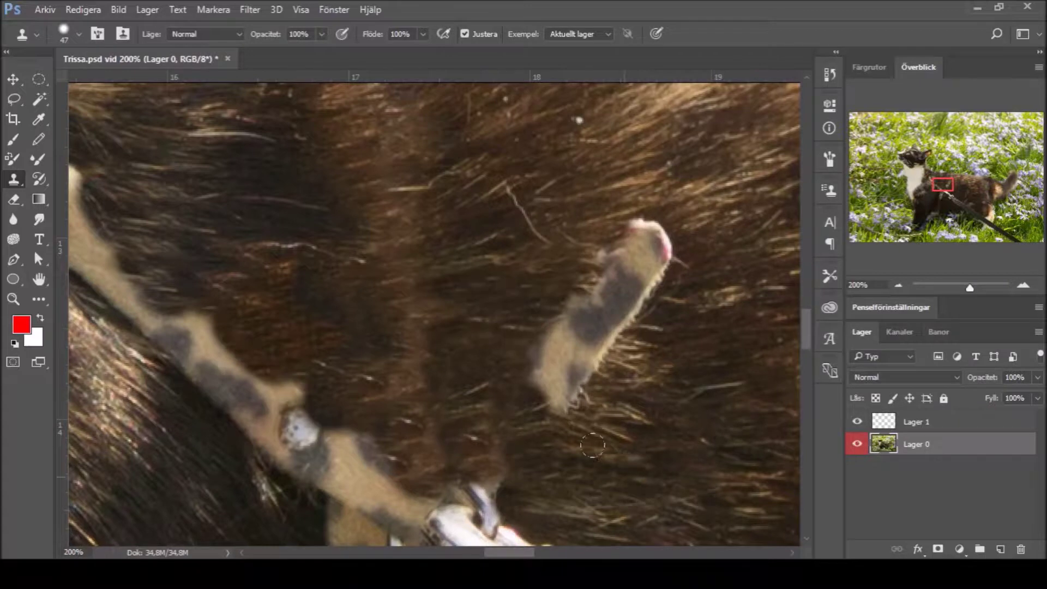
pyautogui.moveTo(582, 253)
pyautogui.mouseDown()
pyautogui.moveTo(480, 270)
pyautogui.moveTo(507, 309)
pyautogui.moveTo(522, 421)
pyautogui.moveTo(535, 388)
pyautogui.moveTo(635, 270)
pyautogui.moveTo(607, 220)
pyautogui.moveTo(572, 237)
pyautogui.moveTo(609, 218)
pyautogui.moveTo(552, 225)
pyautogui.moveTo(666, 266)
pyautogui.moveTo(605, 296)
pyautogui.moveTo(597, 323)
pyautogui.moveTo(540, 306)
pyautogui.moveTo(494, 325)
pyautogui.moveTo(447, 259)
pyautogui.moveTo(529, 311)
pyautogui.mouseUp()
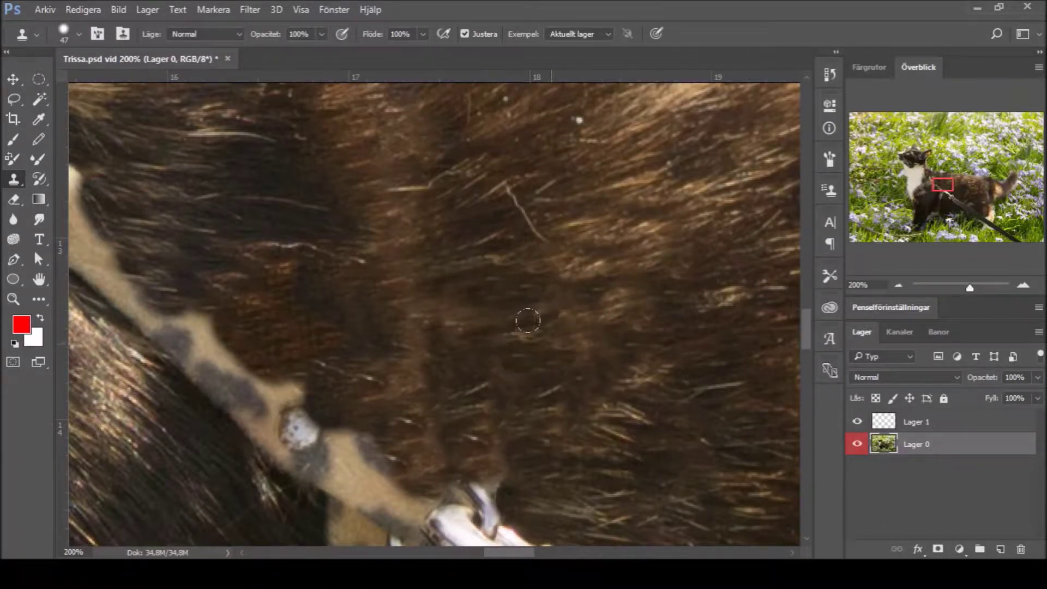
pyautogui.moveTo(626, 377)
pyautogui.mouseDown()
pyautogui.moveTo(558, 342)
pyautogui.moveTo(493, 355)
pyautogui.moveTo(550, 391)
pyautogui.moveTo(510, 306)
pyautogui.moveTo(469, 345)
pyautogui.moveTo(513, 305)
pyautogui.moveTo(741, 291)
pyautogui.mouseUp()
# Step: Clone fur to retouch the area near the neck
pyautogui.scroll(3, 300, 218)
pyautogui.moveTo(305, 213)
pyautogui.mouseDown()
pyautogui.moveTo(251, 158)
pyautogui.moveTo(213, 185)
pyautogui.moveTo(188, 131)
pyautogui.moveTo(163, 159)
pyautogui.moveTo(109, 169)
pyautogui.moveTo(135, 140)
pyautogui.moveTo(120, 185)
pyautogui.mouseUp()
pyautogui.scroll(3, 450, 195)
pyautogui.hscroll(-10, 450, 195)
pyautogui.hscroll(5, 450, 195)
pyautogui.keyDown('alt'); pyautogui.click(450, 195); pyautogui.keyUp('alt')
pyautogui.moveTo(426, 234)
pyautogui.mouseDown()
pyautogui.moveTo(416, 257)
pyautogui.moveTo(436, 294)
pyautogui.moveTo(431, 308)
pyautogui.moveTo(364, 315)
pyautogui.moveTo(433, 363)
pyautogui.mouseUp()
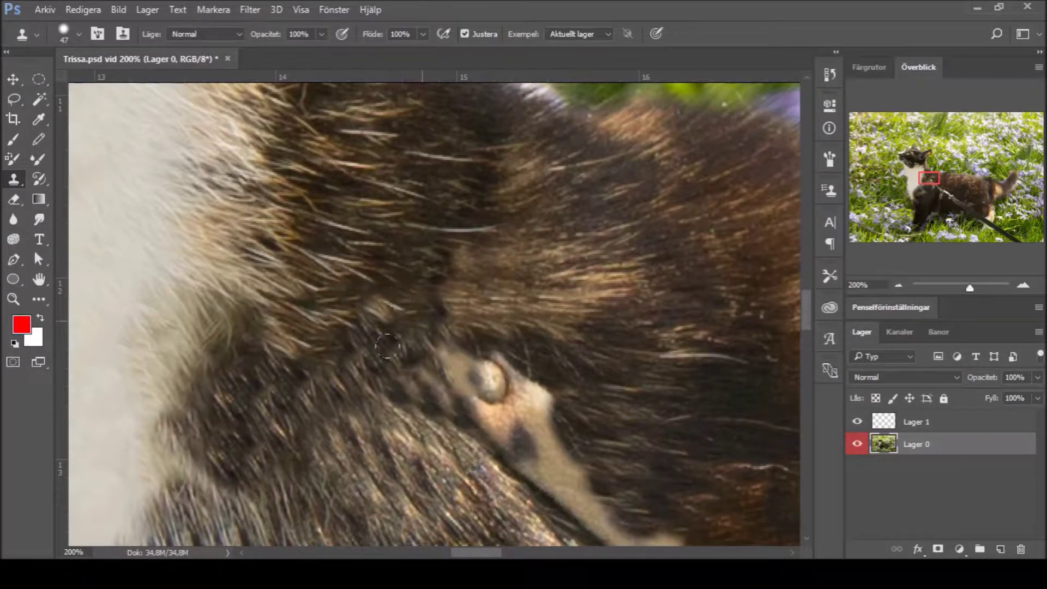
# Step: Spot-heal the light fur patch, then clone dark fur over the purplish patch near the collar
pyautogui.press('j')
pyautogui.moveTo(413, 401)
pyautogui.mouseDown()
pyautogui.moveTo(452, 349)
pyautogui.moveTo(507, 387)
pyautogui.mouseUp()
pyautogui.press('s')
pyautogui.keyDown('alt'); pyautogui.click(431, 284); pyautogui.keyUp('alt')
pyautogui.moveTo(501, 447)
pyautogui.mouseDown()
pyautogui.moveTo(458, 413)
pyautogui.moveTo(464, 376)
pyautogui.moveTo(571, 386)
pyautogui.mouseUp()
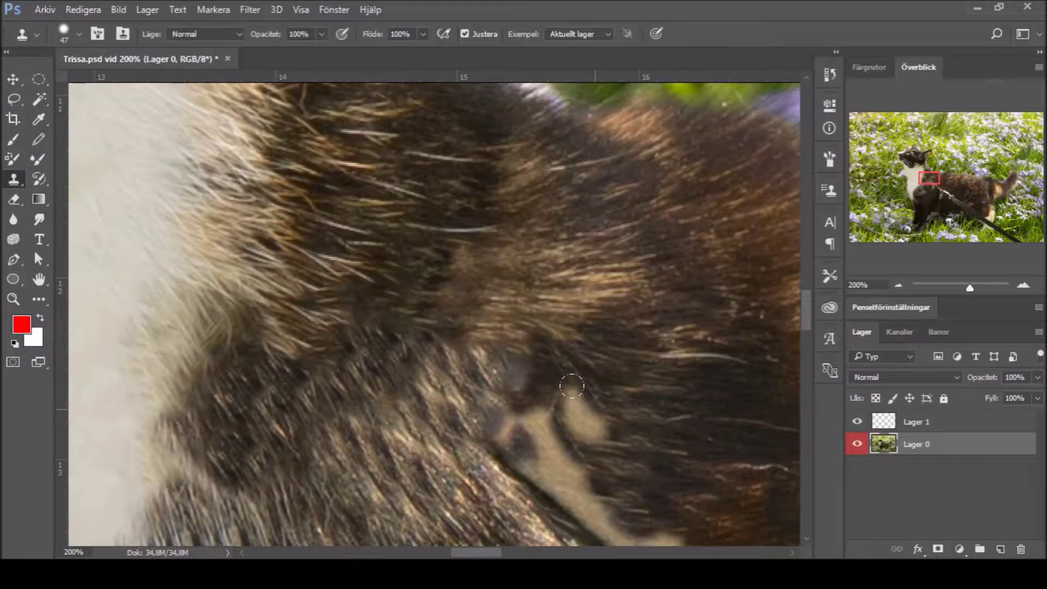
pyautogui.press('z')
pyautogui.keyDown('alt'); pyautogui.click(277, 468); pyautogui.keyUp('alt')
pyautogui.keyDown('alt'); pyautogui.click(278, 467); pyautogui.keyUp('alt')
pyautogui.keyDown('alt'); pyautogui.click(277, 468); pyautogui.keyUp('alt')
pyautogui.keyDown('alt'); pyautogui.click(278, 468); pyautogui.keyUp('alt')
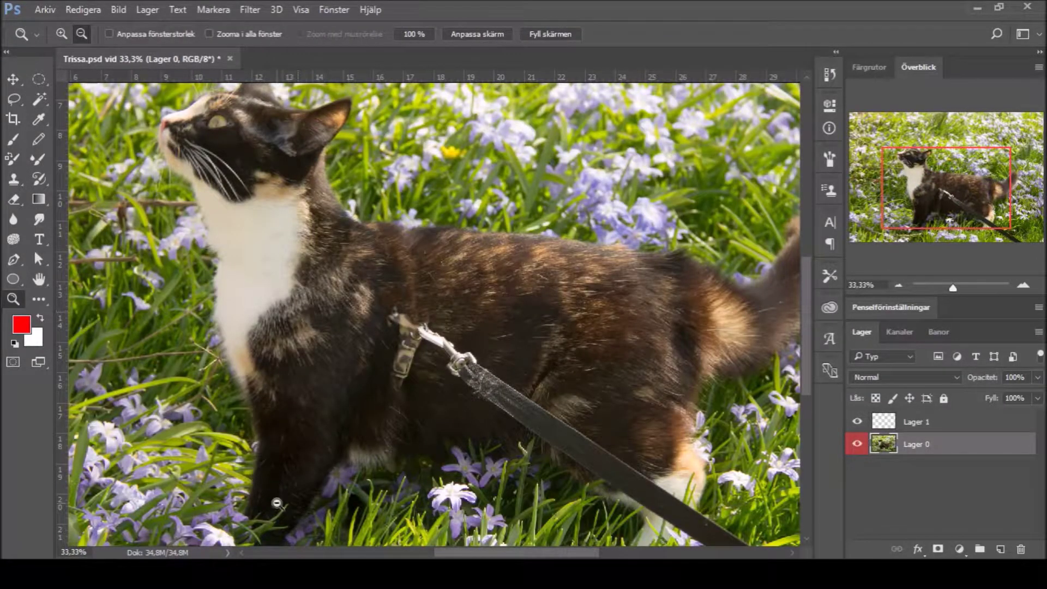
# Step: Zoom in on the remaining collar buckle on the cat's back
pyautogui.click(383, 395)
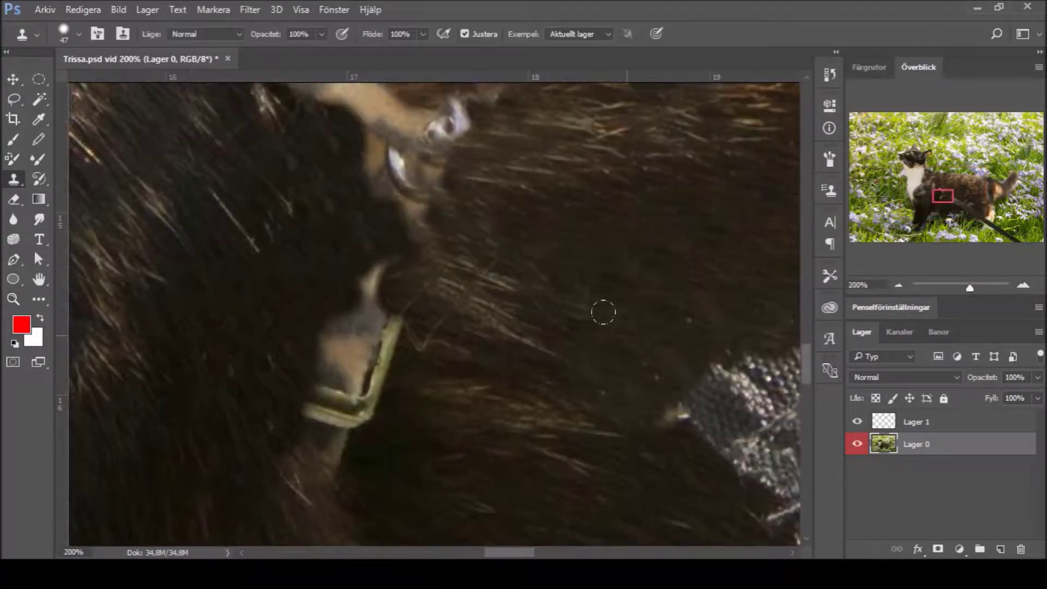
# Step: Clone dark fur over the upper collar buckle and the remaining buckle pieces
pyautogui.moveTo(381, 256)
pyautogui.mouseDown()
pyautogui.moveTo(336, 305)
pyautogui.moveTo(334, 290)
pyautogui.moveTo(372, 323)
pyautogui.moveTo(274, 360)
pyautogui.mouseUp()
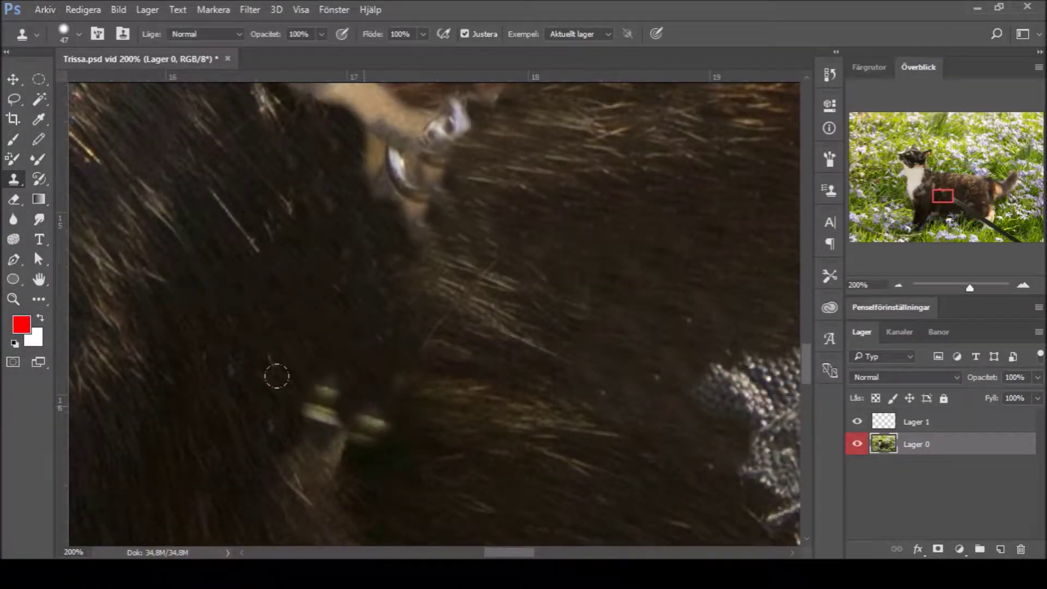
pyautogui.keyDown('alt'); pyautogui.click(308, 346); pyautogui.keyUp('alt')
pyautogui.moveTo(376, 419)
pyautogui.mouseDown()
pyautogui.moveTo(271, 451)
pyautogui.moveTo(295, 381)
pyautogui.moveTo(312, 414)
pyautogui.mouseUp()
# Step: Spot-heal the fur beside the buckle, blending the buckle pieces into fur tones
pyautogui.press('j')
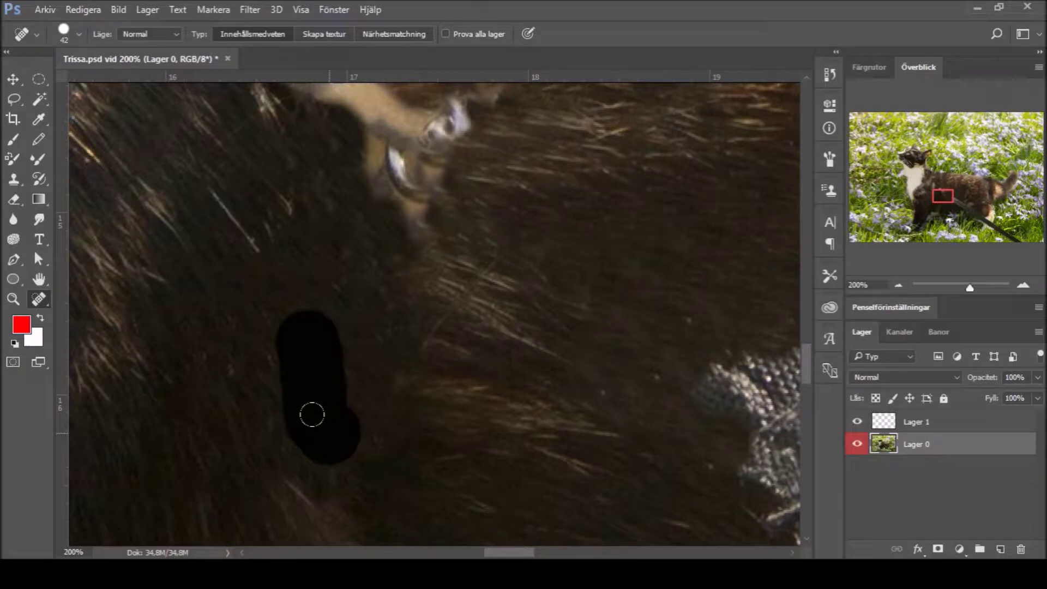
pyautogui.scroll(5, 240, 164)
pyautogui.click(294, 244)
pyautogui.moveTo(297, 320); pyautogui.dragTo(246, 271)
pyautogui.moveTo(294, 330); pyautogui.dragTo(327, 360)
pyautogui.moveTo(266, 299); pyautogui.dragTo(300, 330)
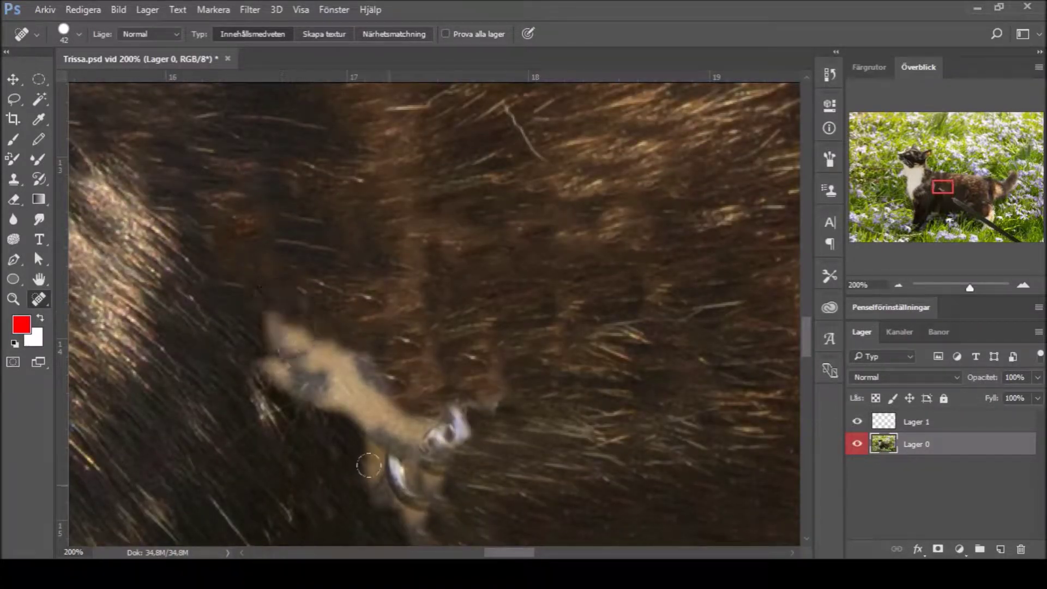
# Step: Clone dark fur over the remaining light buckle patch
pyautogui.click(13, 180)
pyautogui.moveTo(322, 371); pyautogui.dragTo(284, 331)
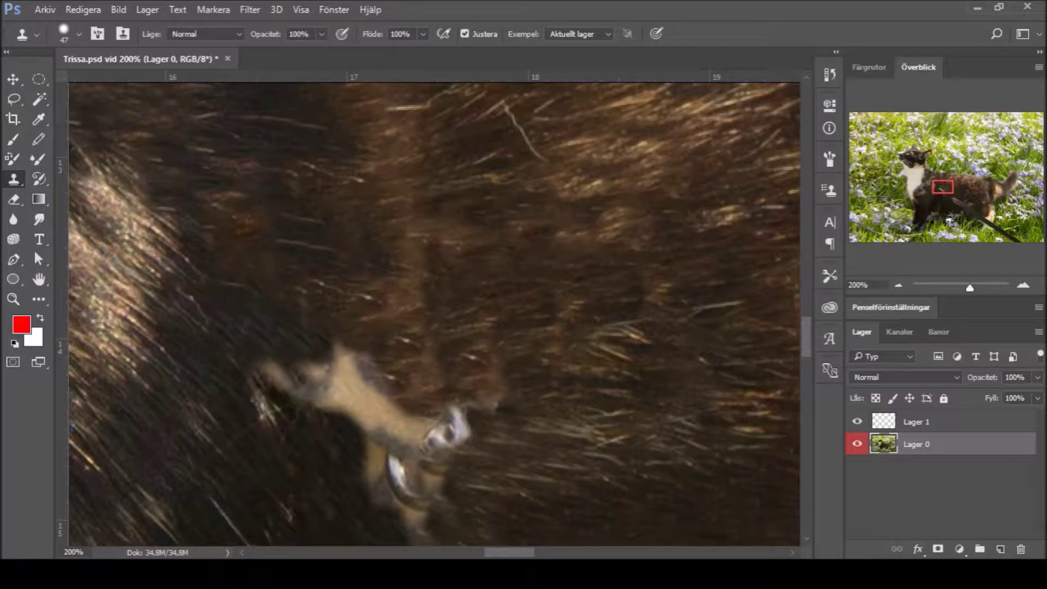
pyautogui.scroll(-3, 692, 493)
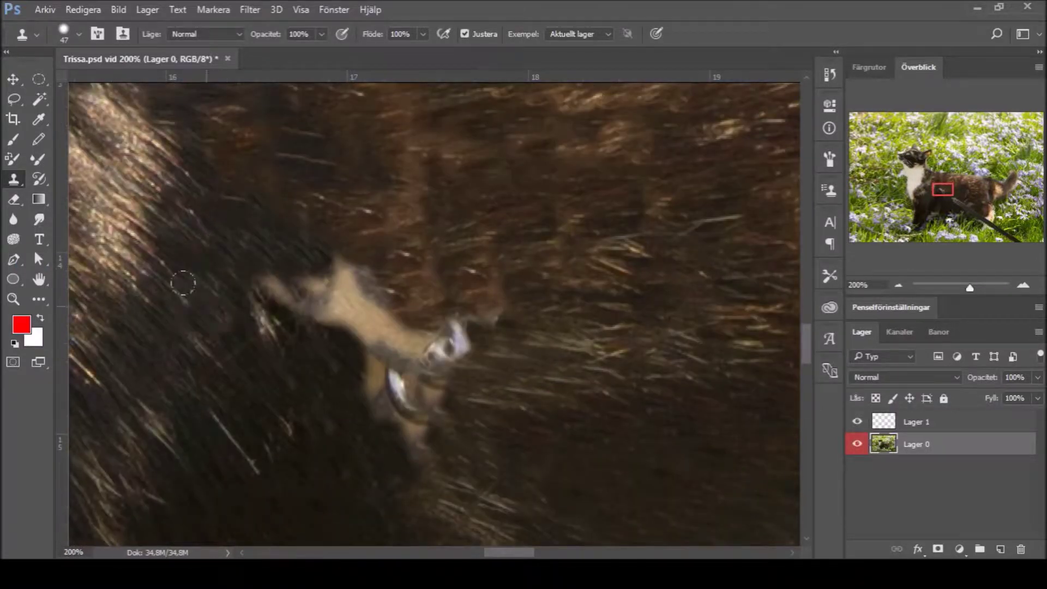
pyautogui.moveTo(245, 267)
pyautogui.mouseDown()
pyautogui.moveTo(314, 264)
pyautogui.moveTo(352, 385)
pyautogui.moveTo(416, 393)
pyautogui.moveTo(428, 408)
pyautogui.moveTo(444, 371)
pyautogui.moveTo(458, 376)
pyautogui.moveTo(463, 338)
pyautogui.moveTo(448, 314)
pyautogui.moveTo(378, 280)
pyautogui.moveTo(384, 327)
pyautogui.moveTo(310, 290)
pyautogui.moveTo(362, 345)
pyautogui.moveTo(306, 262)
pyautogui.moveTo(310, 244)
pyautogui.moveTo(409, 376)
pyautogui.mouseUp()
pyautogui.keyDown('alt'); pyautogui.click(405, 229); pyautogui.keyUp('alt')
pyautogui.click(38, 299)
# Step: Spot-heal the two remaining dark spots in the fur
pyautogui.press('[')
pyautogui.click(427, 318)
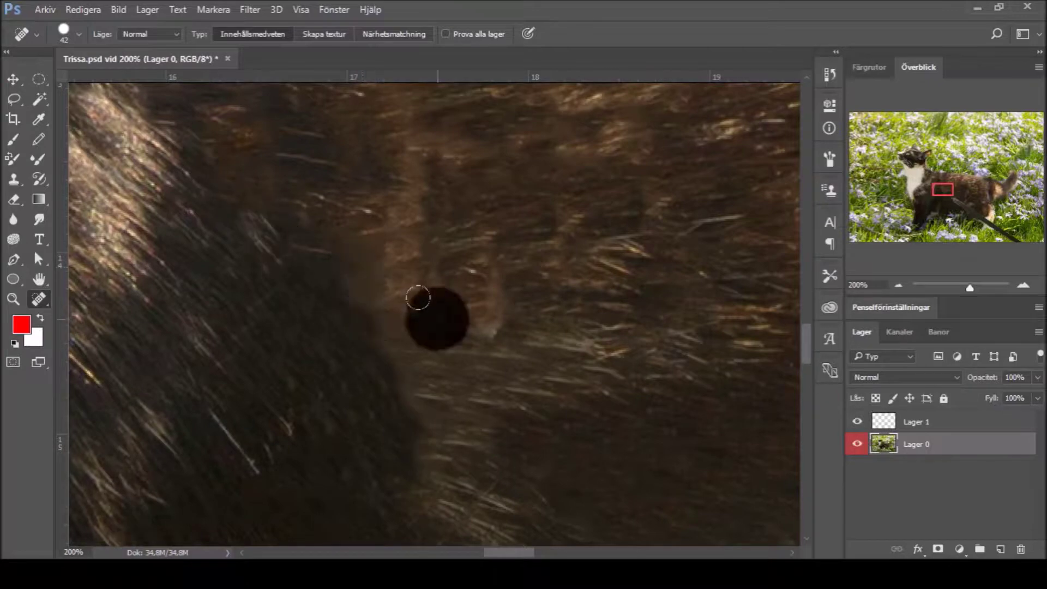
pyautogui.click(490, 315)
# Step: Zoom to the leash end and spot-heal its upper tip into the fur
pyautogui.press('z')
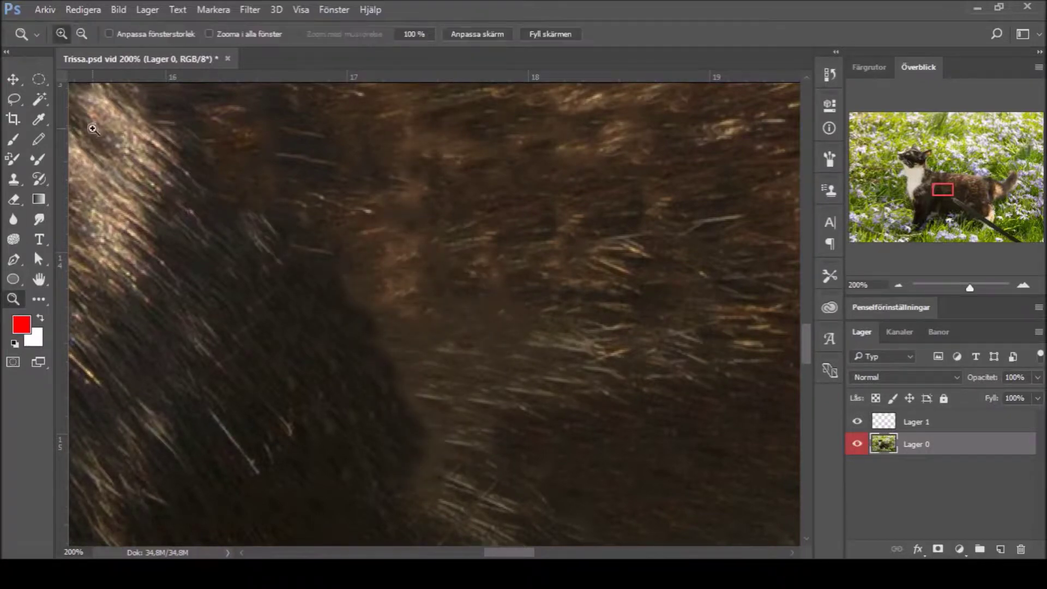
pyautogui.scroll(-6, 360, 354)
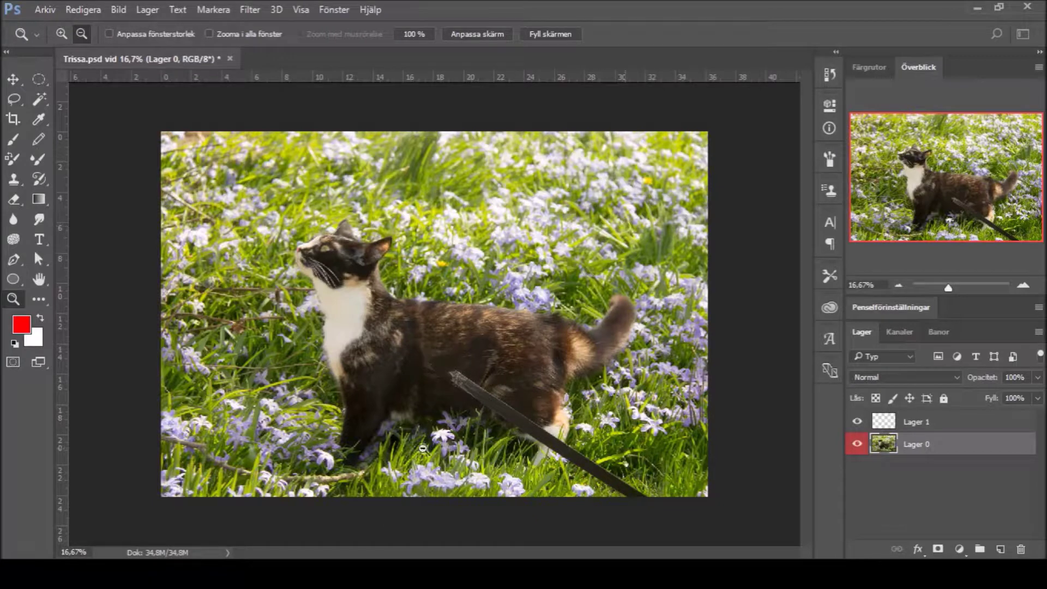
pyautogui.scroll(5, 473, 385)
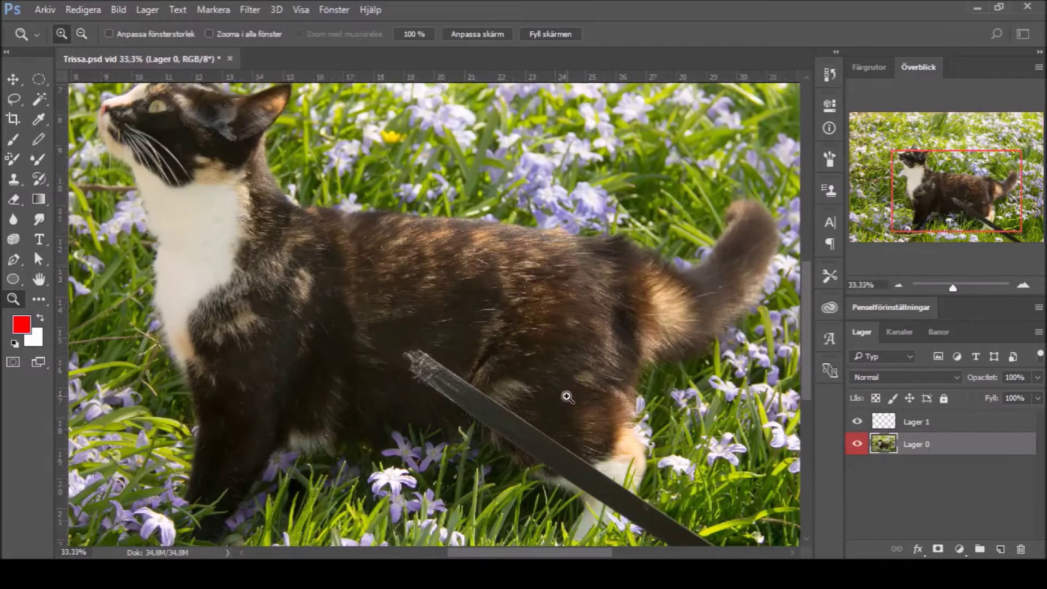
pyautogui.press('m')
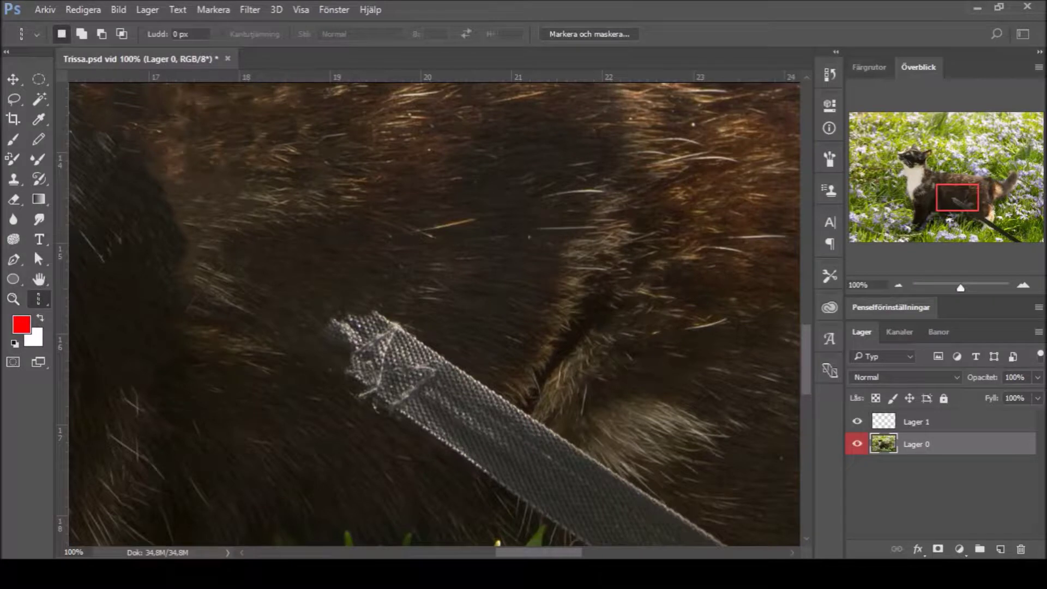
pyautogui.press('j')
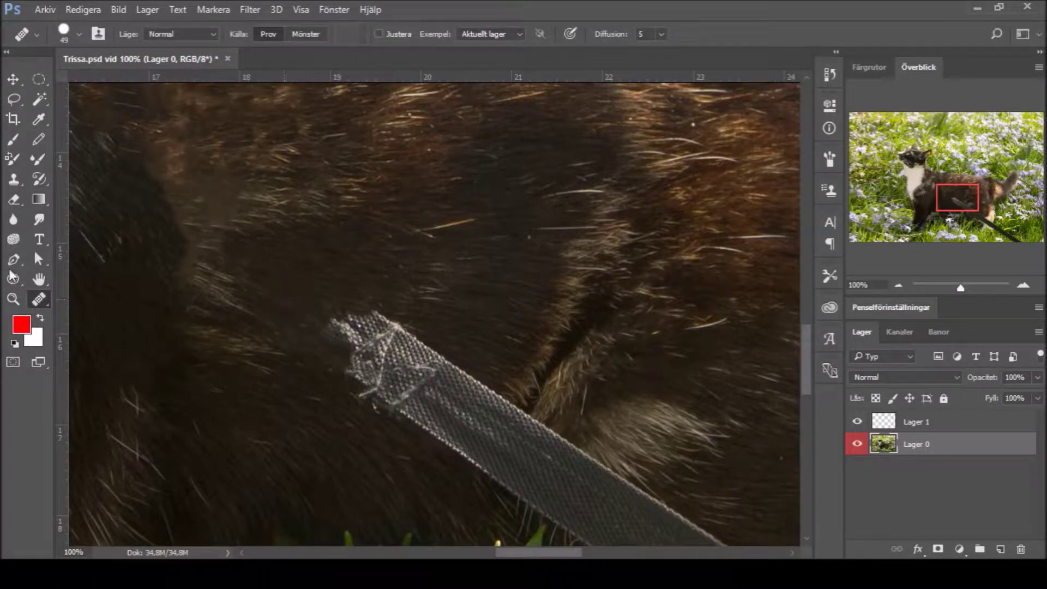
pyautogui.hotkey('shift', 'j')
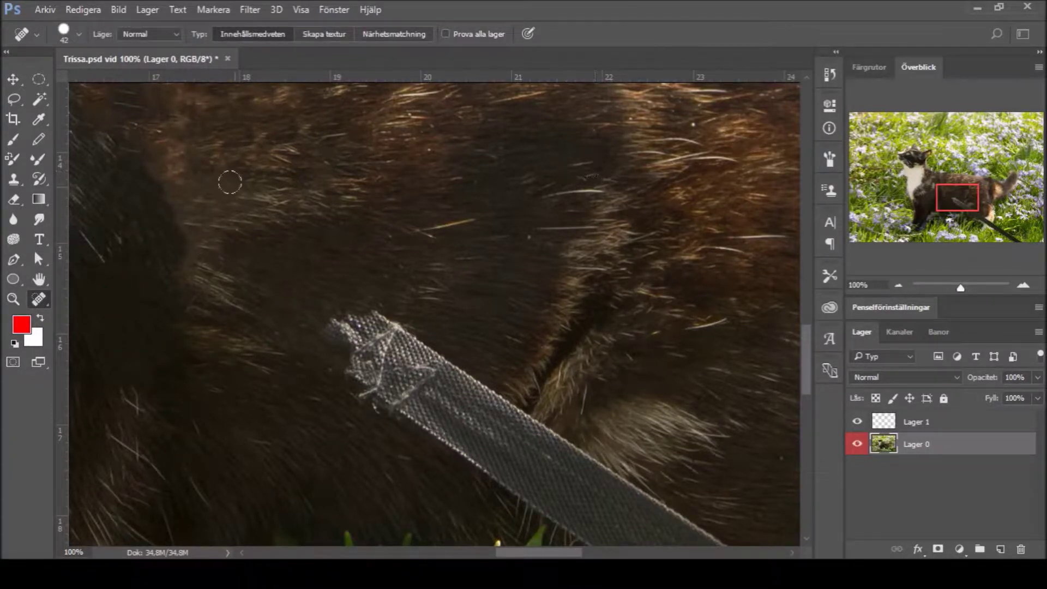
pyautogui.moveTo(368, 352)
pyautogui.mouseDown()
pyautogui.moveTo(347, 320)
pyautogui.moveTo(325, 340)
pyautogui.moveTo(394, 411)
pyautogui.moveTo(347, 322)
pyautogui.mouseUp()
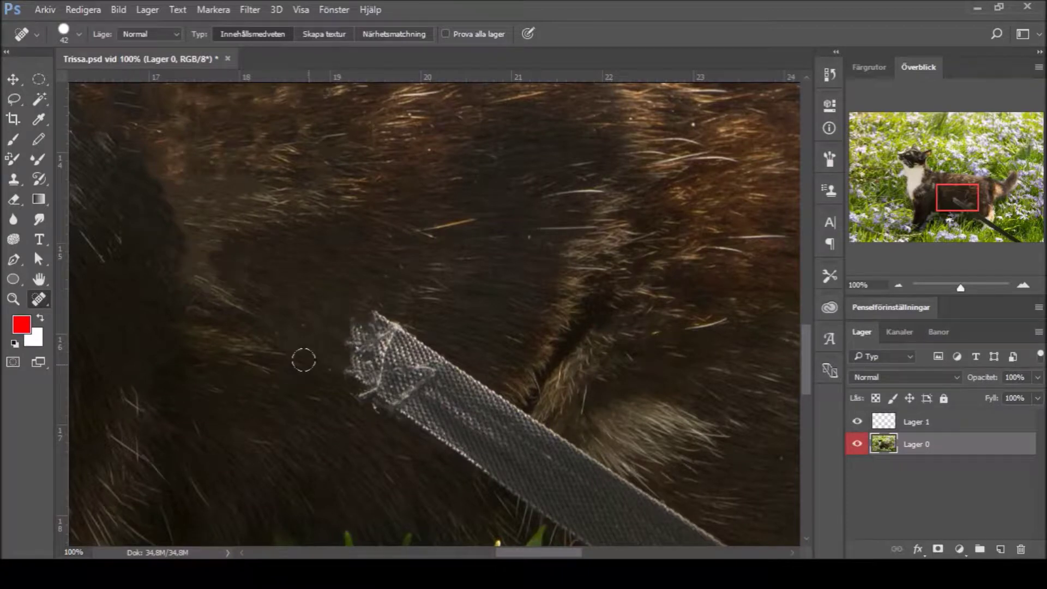
# Step: Clone fur with a size 94 Clone Stamp over the leash's upper end, undoing a stray stroke
pyautogui.press('s')
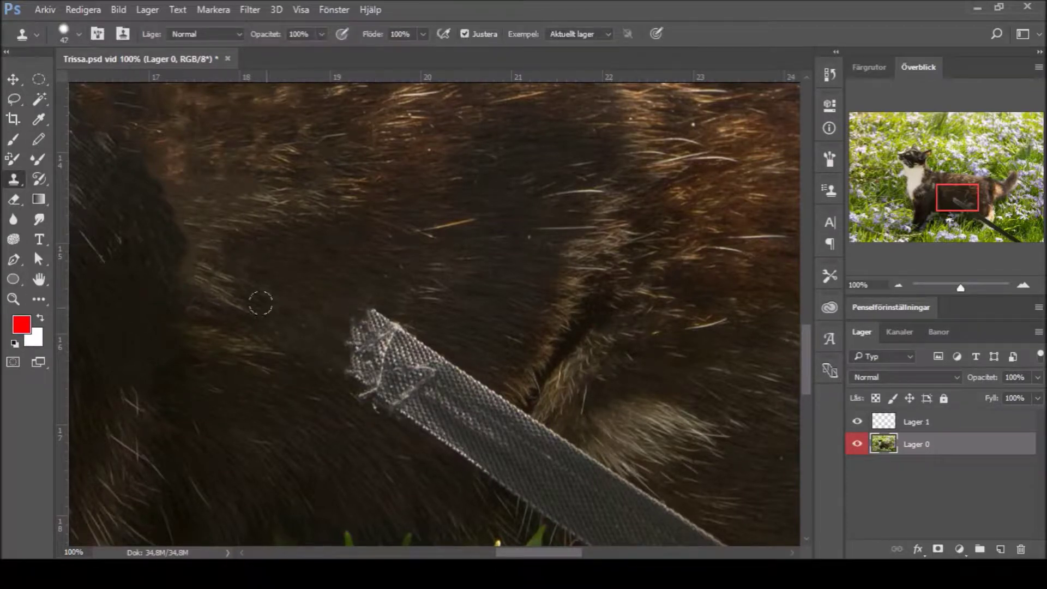
pyautogui.press(']')
pyautogui.press(']')
pyautogui.press(']')
pyautogui.press(']')
pyautogui.press(']')
pyautogui.moveTo(491, 407)
pyautogui.mouseDown()
pyautogui.moveTo(427, 320)
pyautogui.moveTo(309, 292)
pyautogui.moveTo(367, 325)
pyautogui.moveTo(300, 393)
pyautogui.moveTo(367, 444)
pyautogui.moveTo(236, 392)
pyautogui.mouseUp()
pyautogui.moveTo(291, 418)
pyautogui.mouseDown()
pyautogui.moveTo(360, 395)
pyautogui.moveTo(397, 432)
pyautogui.moveTo(420, 418)
pyautogui.moveTo(428, 482)
pyautogui.moveTo(472, 430)
pyautogui.moveTo(432, 404)
pyautogui.mouseUp()
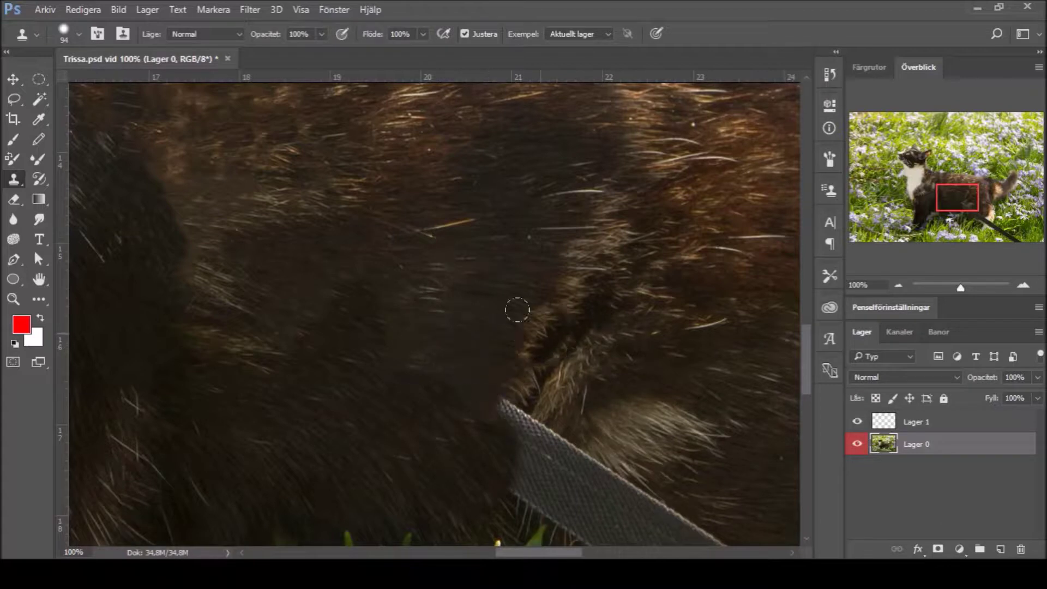
pyautogui.moveTo(509, 367); pyautogui.dragTo(479, 369)
pyautogui.hotkey('ctrl', 'z')
pyautogui.hotkey('ctrl', 'z')
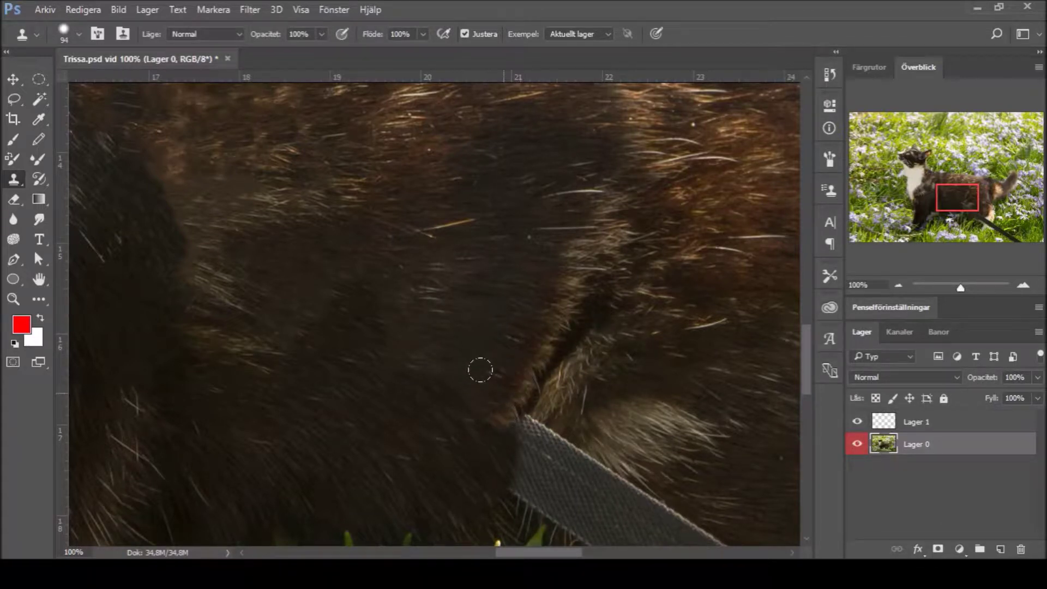
pyautogui.moveTo(568, 460)
pyautogui.mouseDown()
pyautogui.moveTo(549, 374)
pyautogui.moveTo(556, 398)
pyautogui.moveTo(519, 399)
pyautogui.moveTo(611, 468)
pyautogui.moveTo(584, 420)
pyautogui.moveTo(589, 482)
pyautogui.mouseUp()
pyautogui.hotkey('ctrl', 'z')
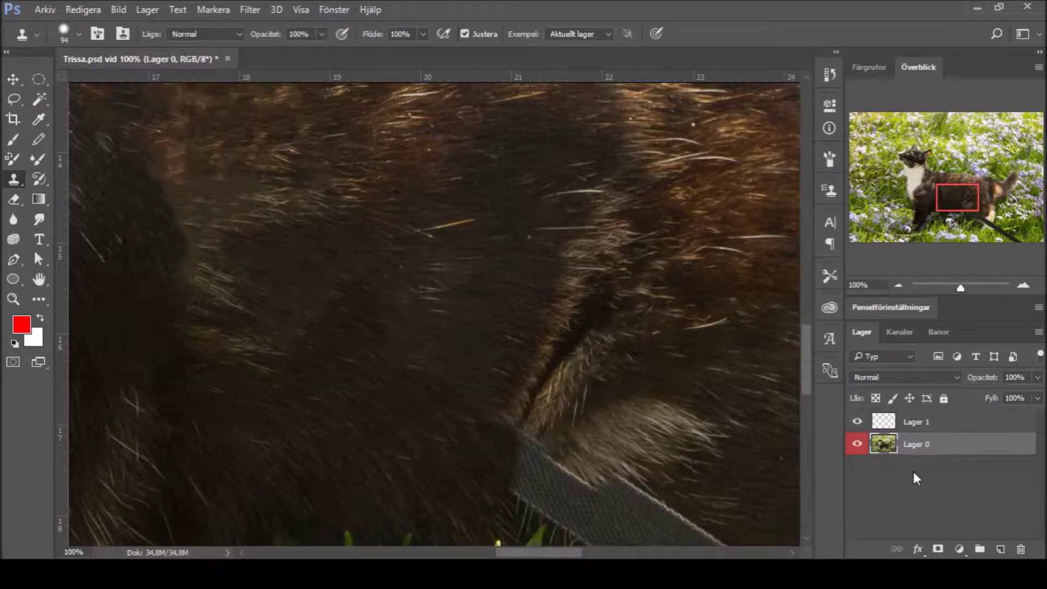
# Step: Zoom out to the whole cat and save Trissa.psd
pyautogui.press('z')
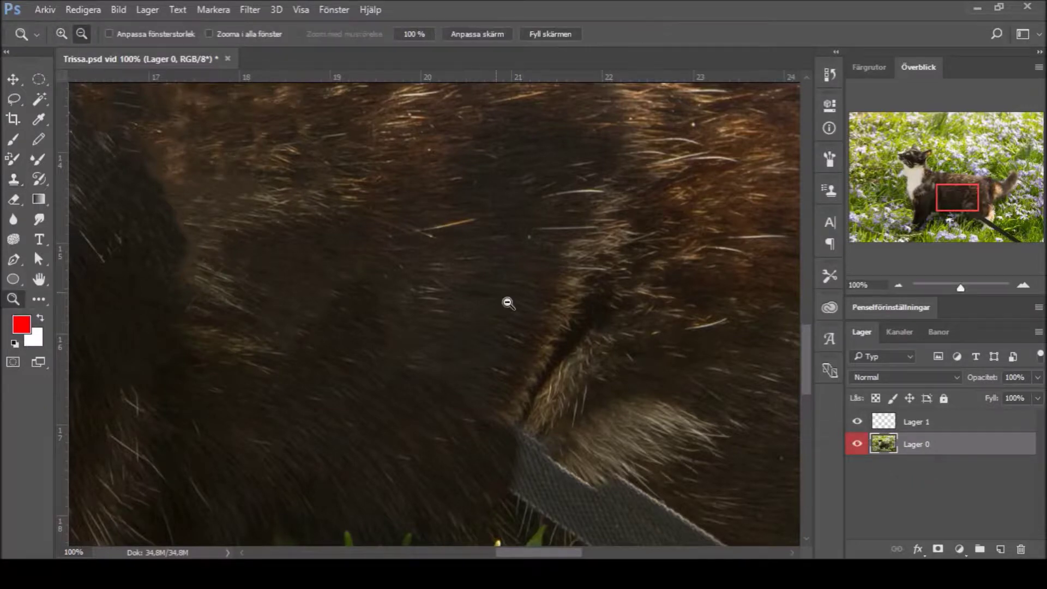
pyautogui.keyDown('alt'); pyautogui.click(510, 299); pyautogui.keyUp('alt')
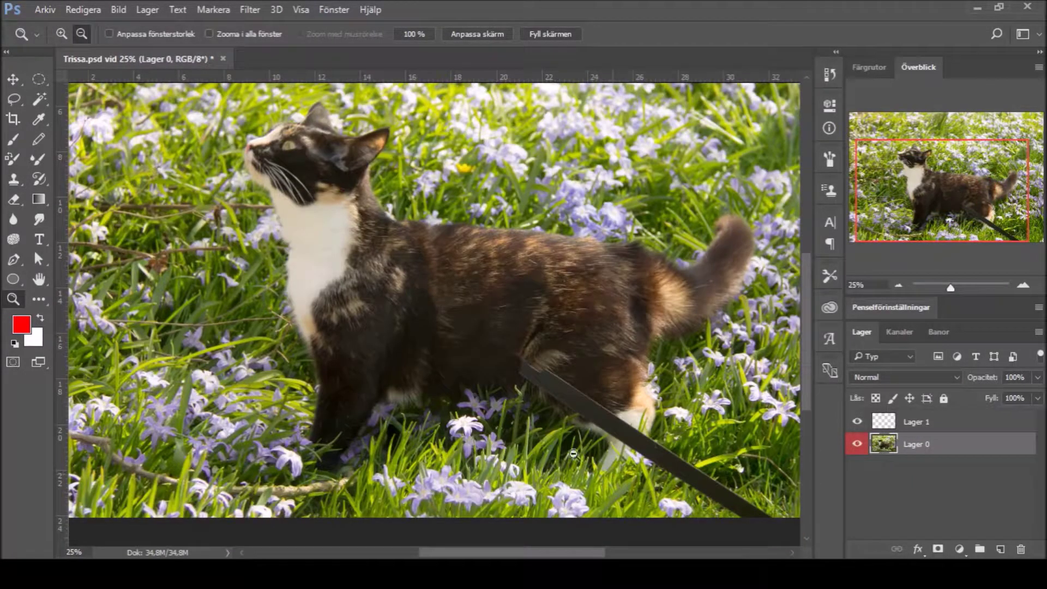
pyautogui.hotkey('ctrl', 's')
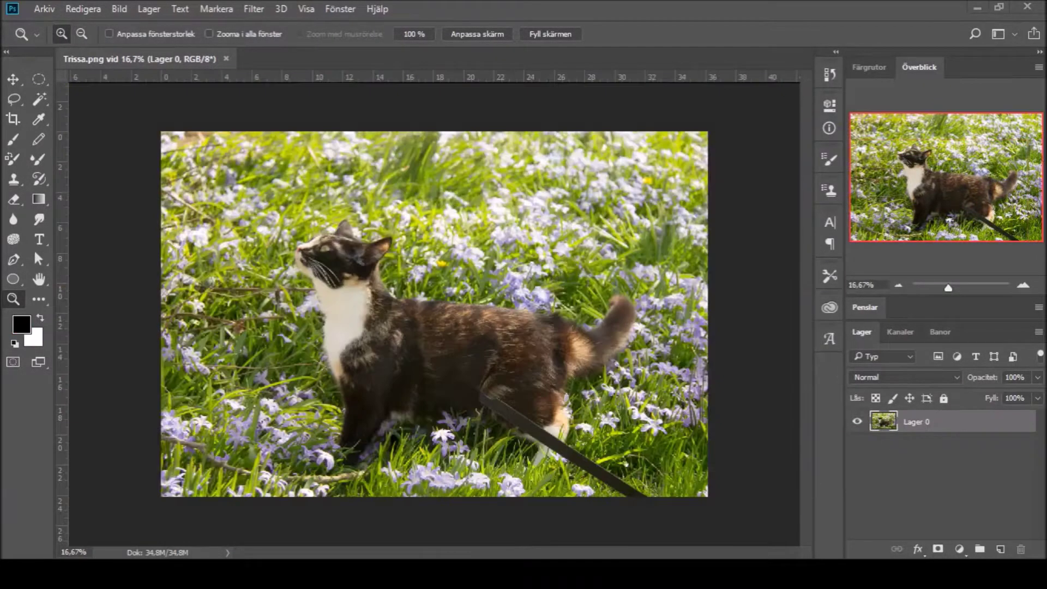
# Step: Zoom to 100% around the leash, sample nearby fur, and clone over the leash's upper edge
pyautogui.click(357, 397)
pyautogui.click(293, 410)
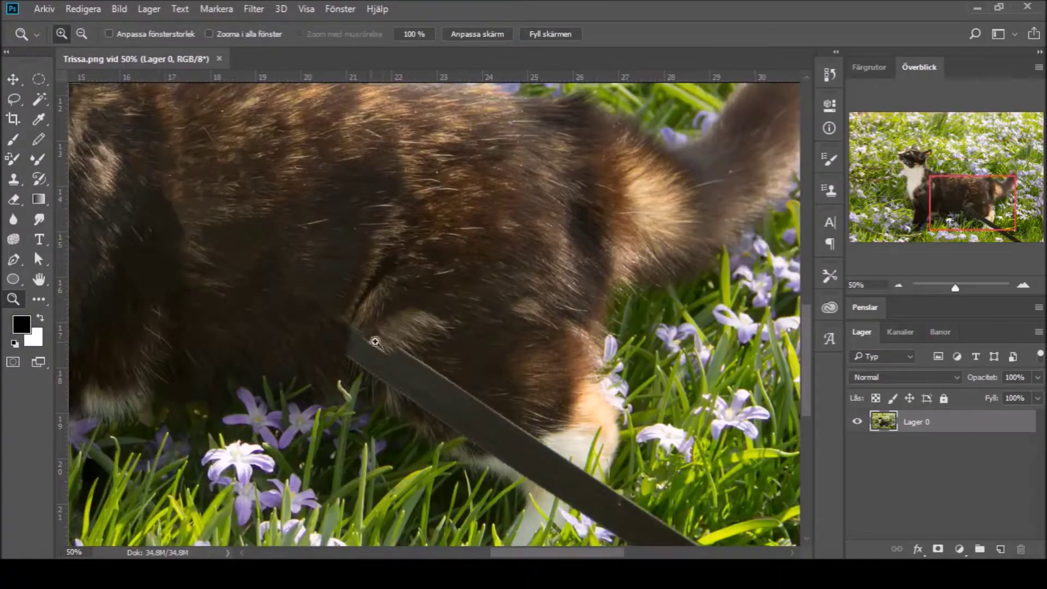
pyautogui.click(375, 342)
pyautogui.click(14, 183)
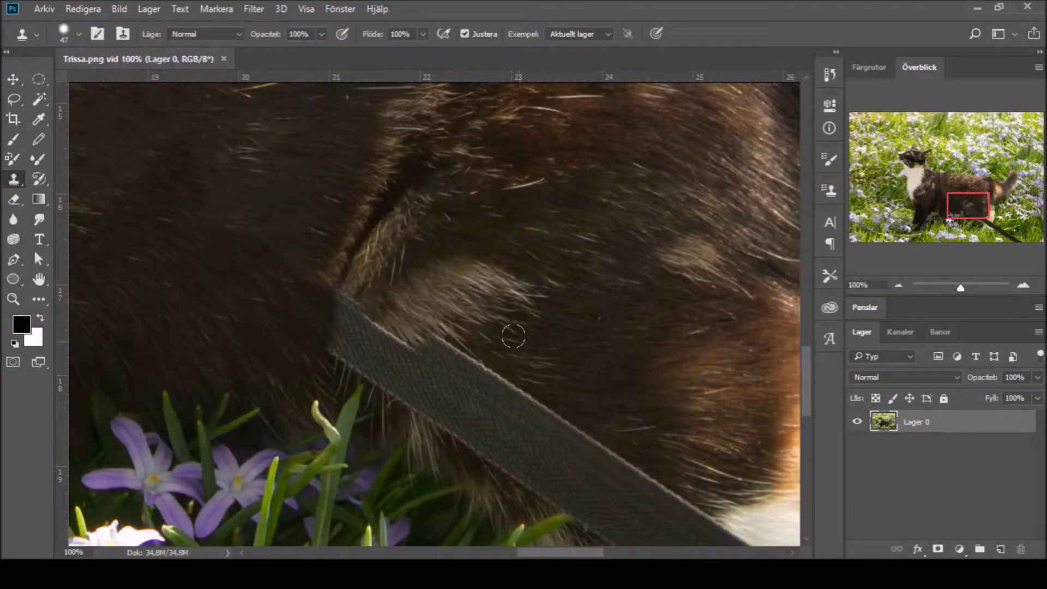
pyautogui.keyDown('alt'); pyautogui.click(504, 352); pyautogui.keyUp('alt')
pyautogui.click(490, 360)
pyautogui.moveTo(487, 376)
pyautogui.mouseDown()
pyautogui.moveTo(524, 401)
pyautogui.moveTo(567, 394)
pyautogui.moveTo(565, 423)
pyautogui.moveTo(586, 445)
pyautogui.moveTo(684, 512)
pyautogui.mouseUp()
pyautogui.moveTo(471, 358)
pyautogui.mouseDown()
pyautogui.moveTo(423, 334)
pyautogui.moveTo(434, 364)
pyautogui.moveTo(493, 402)
pyautogui.mouseUp()
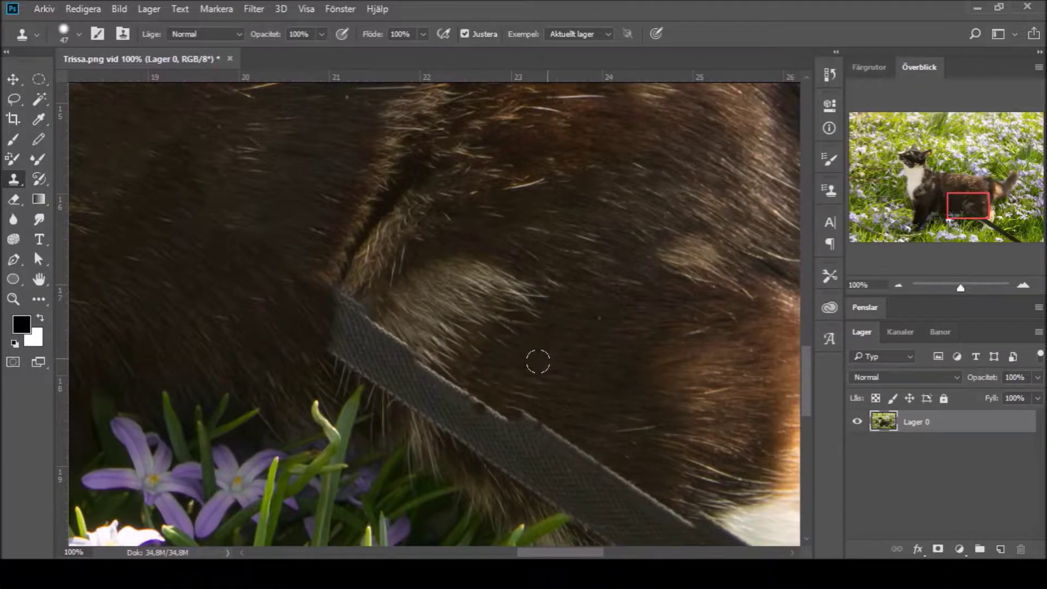
pyautogui.moveTo(489, 380); pyautogui.dragTo(530, 410)
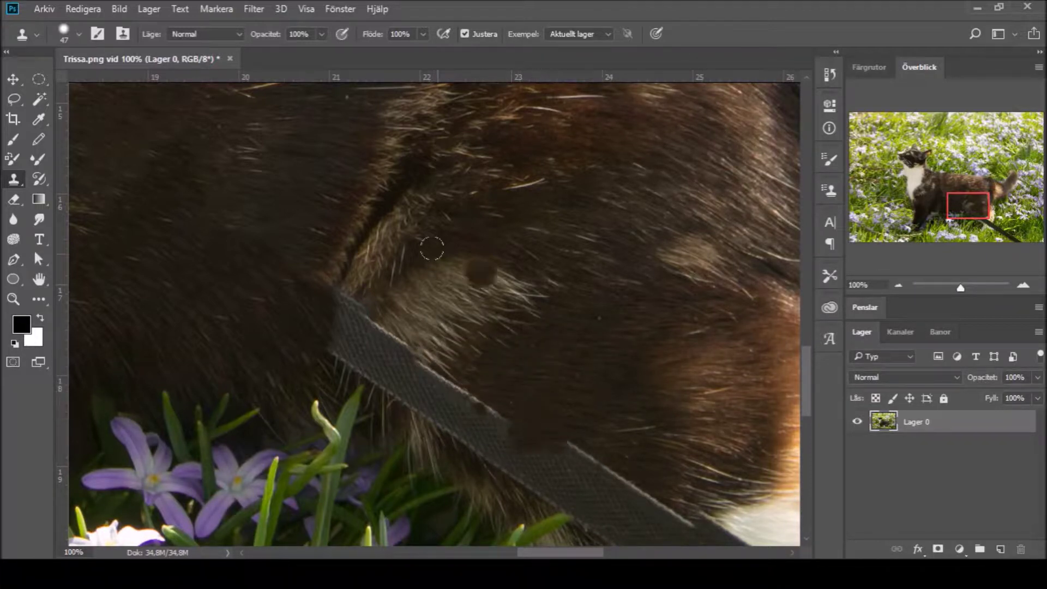
# Step: Clone more fur over the leash's upper-right, lower and upper-left parts, blending the edges
pyautogui.moveTo(414, 332)
pyautogui.mouseDown()
pyautogui.moveTo(458, 376)
pyautogui.moveTo(444, 371)
pyautogui.moveTo(589, 469)
pyautogui.moveTo(654, 447)
pyautogui.moveTo(565, 411)
pyautogui.moveTo(556, 438)
pyautogui.moveTo(490, 414)
pyautogui.mouseUp()
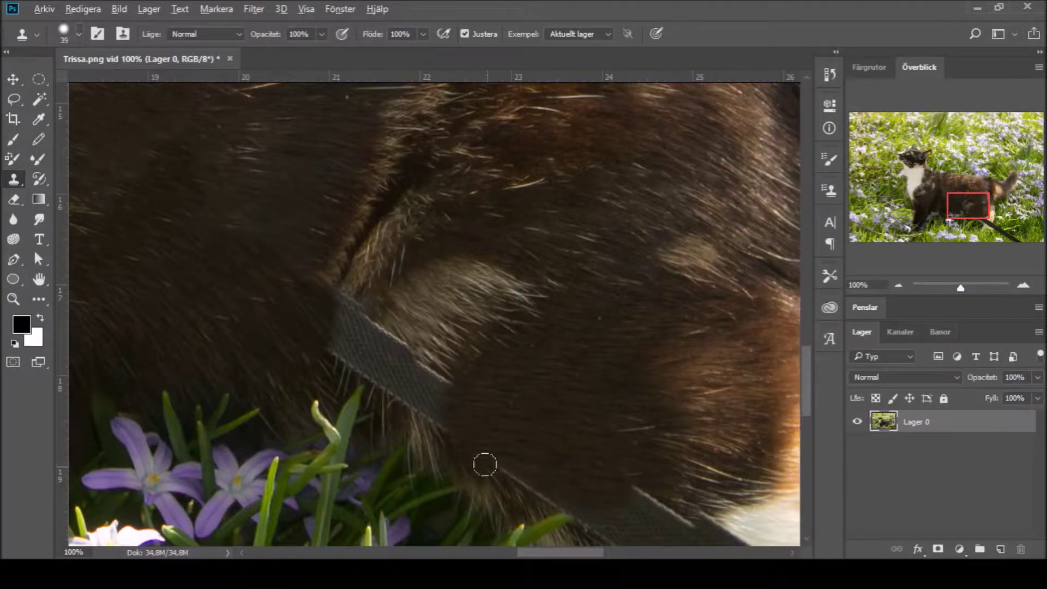
pyautogui.moveTo(573, 509); pyautogui.dragTo(584, 526)
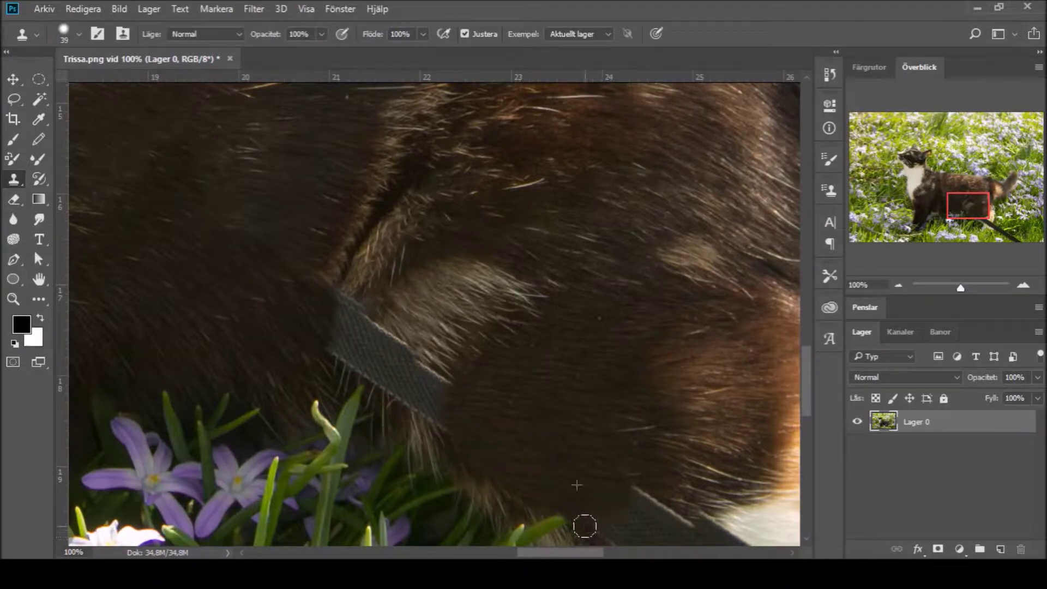
pyautogui.moveTo(634, 494); pyautogui.dragTo(661, 507)
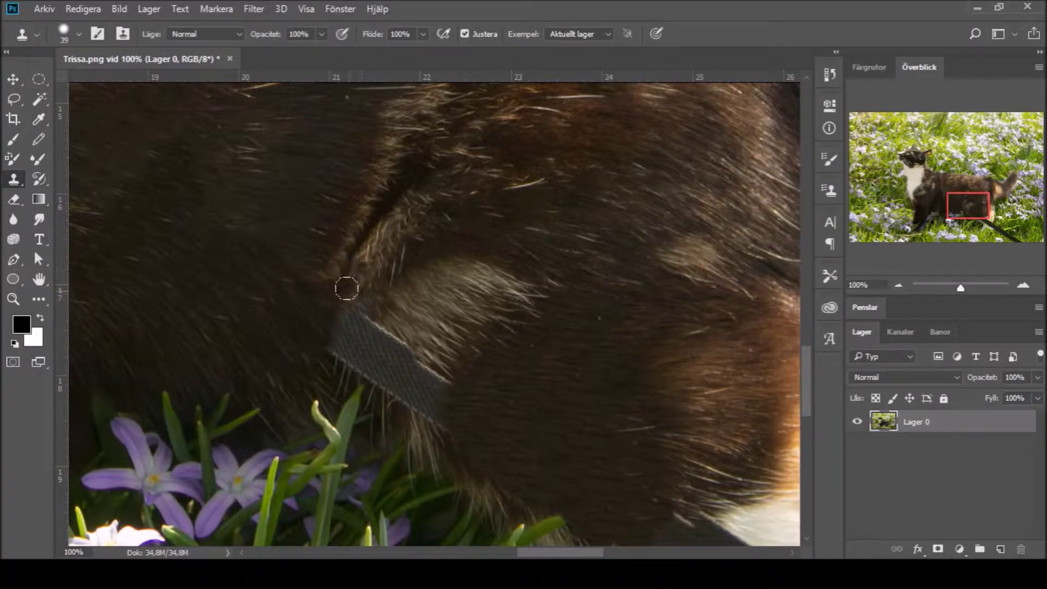
pyautogui.moveTo(342, 303)
pyautogui.mouseDown()
pyautogui.moveTo(381, 299)
pyautogui.moveTo(370, 305)
pyautogui.mouseUp()
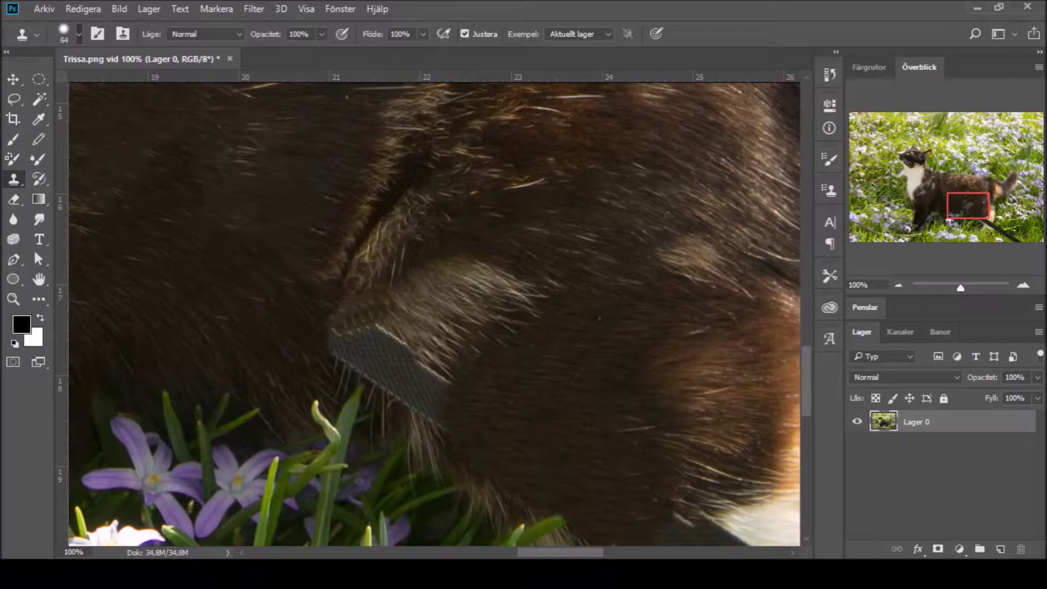
pyautogui.moveTo(350, 302)
pyautogui.mouseDown()
pyautogui.moveTo(311, 279)
pyautogui.moveTo(329, 346)
pyautogui.moveTo(455, 299)
pyautogui.mouseUp()
pyautogui.moveTo(434, 390)
pyautogui.mouseDown()
pyautogui.moveTo(402, 360)
pyautogui.moveTo(414, 395)
pyautogui.mouseUp()
pyautogui.moveTo(720, 362); pyautogui.dragTo(710, 347)
pyautogui.moveTo(377, 363)
pyautogui.mouseDown()
pyautogui.moveTo(365, 371)
pyautogui.moveTo(376, 392)
pyautogui.moveTo(307, 342)
pyautogui.moveTo(327, 361)
pyautogui.mouseUp()
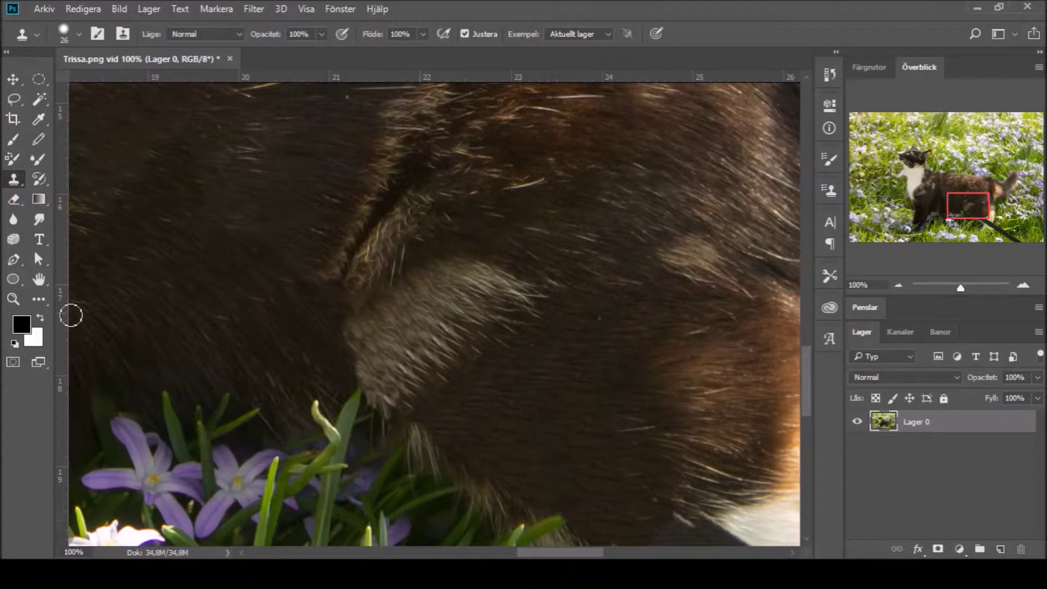
# Step: At 200% zoom, eyedrop the light hair colour and brush light strands into the fur
pyautogui.click(13, 298)
pyautogui.click(406, 444)
pyautogui.click(36, 139)
pyautogui.click(38, 119)
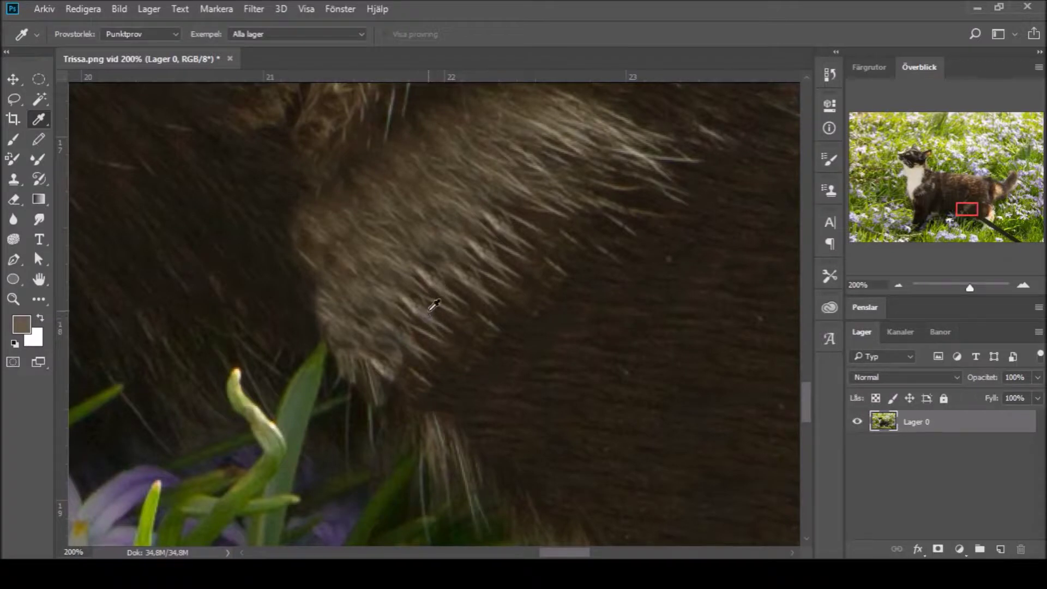
pyautogui.click(643, 147)
pyautogui.press('b')
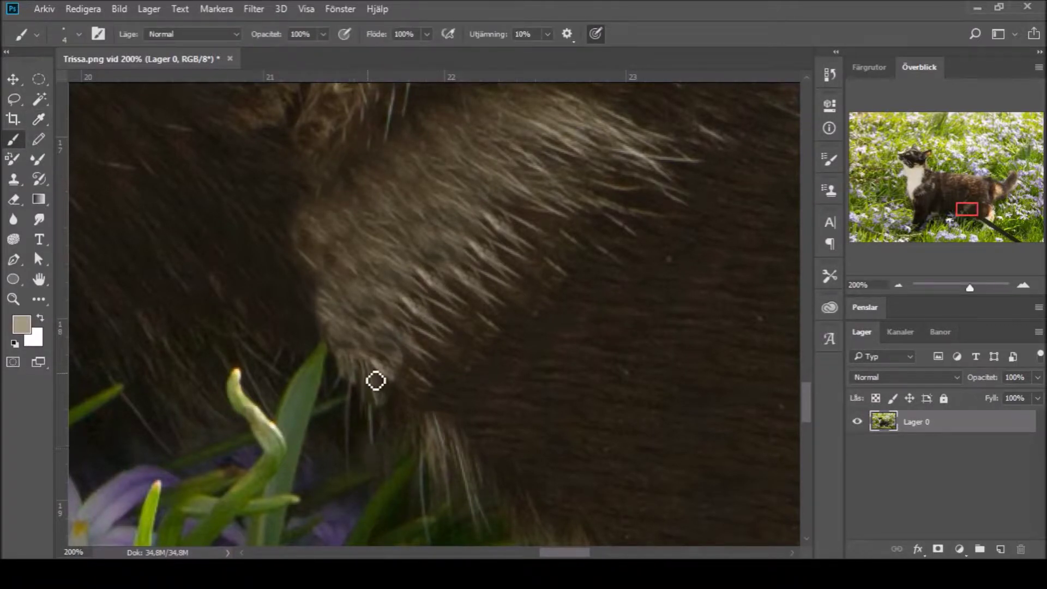
pyautogui.moveTo(308, 260); pyautogui.dragTo(321, 240)
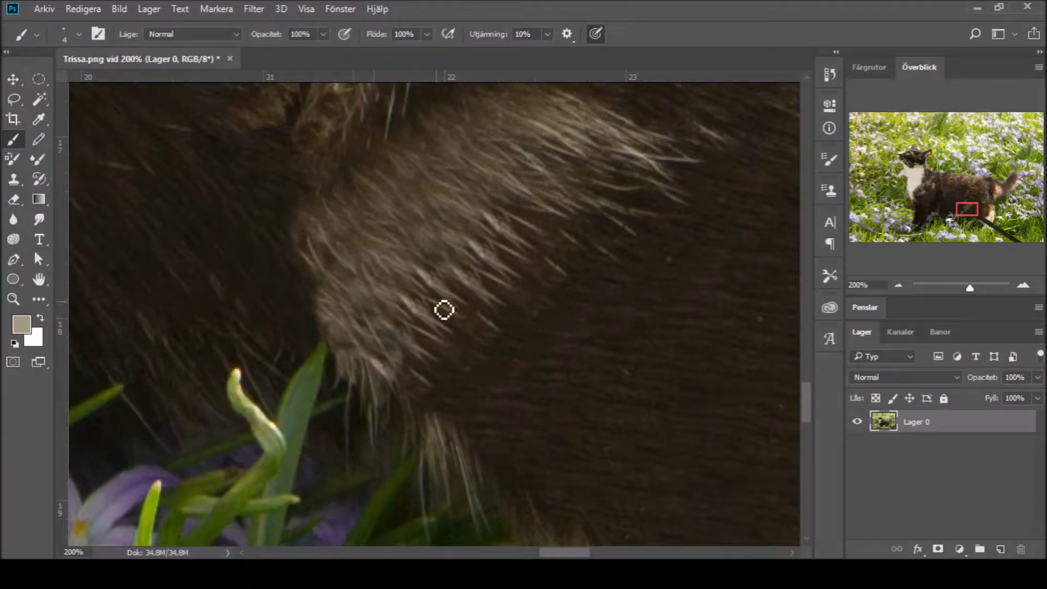
# Step: Zoom out from the fur tuft to 50%
pyautogui.press('z')
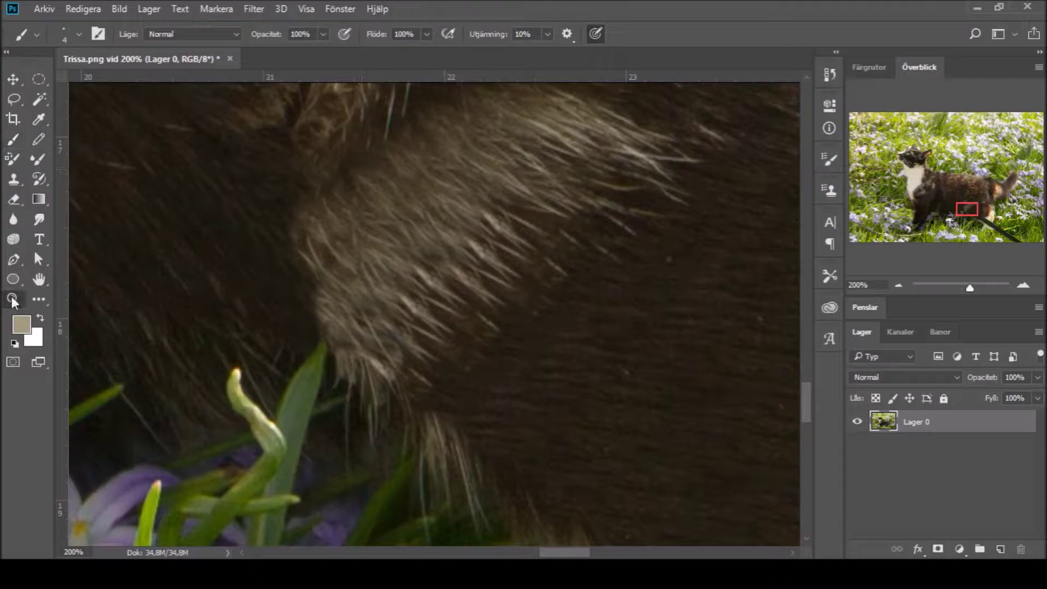
pyautogui.keyDown('alt'); pyautogui.click(373, 341); pyautogui.keyUp('alt')
pyautogui.keyDown('alt'); pyautogui.click(376, 343); pyautogui.keyUp('alt')
pyautogui.click(62, 34)
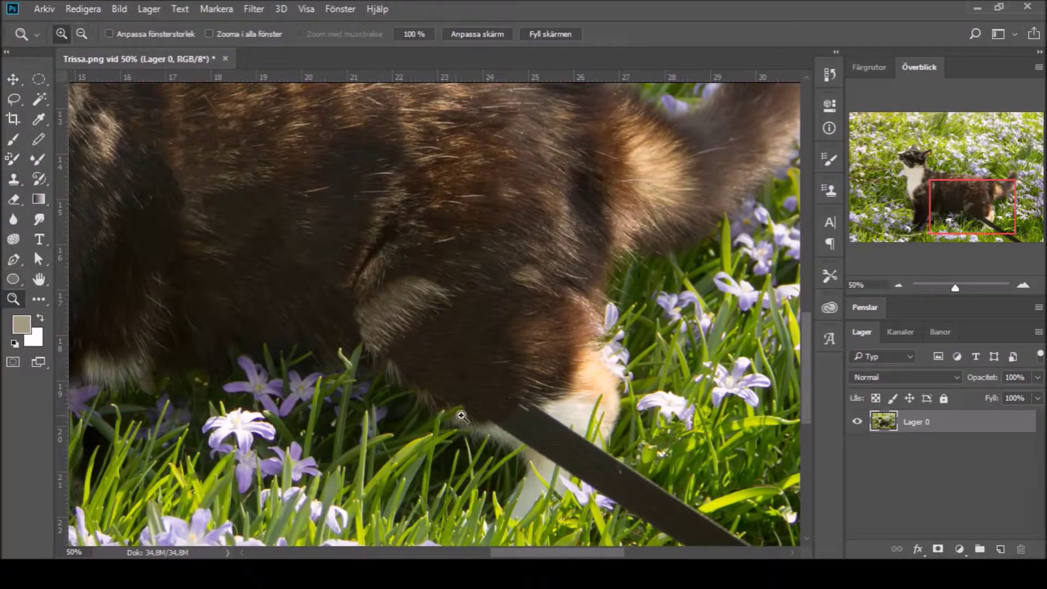
# Step: Zoom to 200% on the leash by the paw and try cloning light fur onto it
pyautogui.click(578, 471)
pyautogui.click(14, 179)
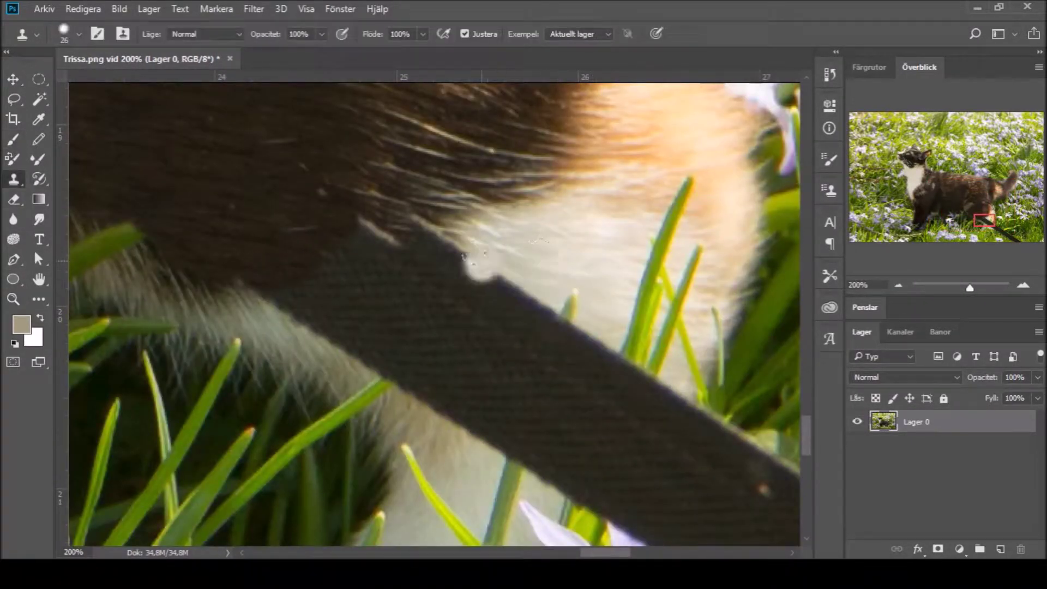
pyautogui.moveTo(434, 248)
pyautogui.mouseDown()
pyautogui.moveTo(535, 305)
pyautogui.moveTo(582, 348)
pyautogui.mouseUp()
pyautogui.hotkey('ctrl', 'z')
pyautogui.moveTo(540, 313); pyautogui.dragTo(518, 357)
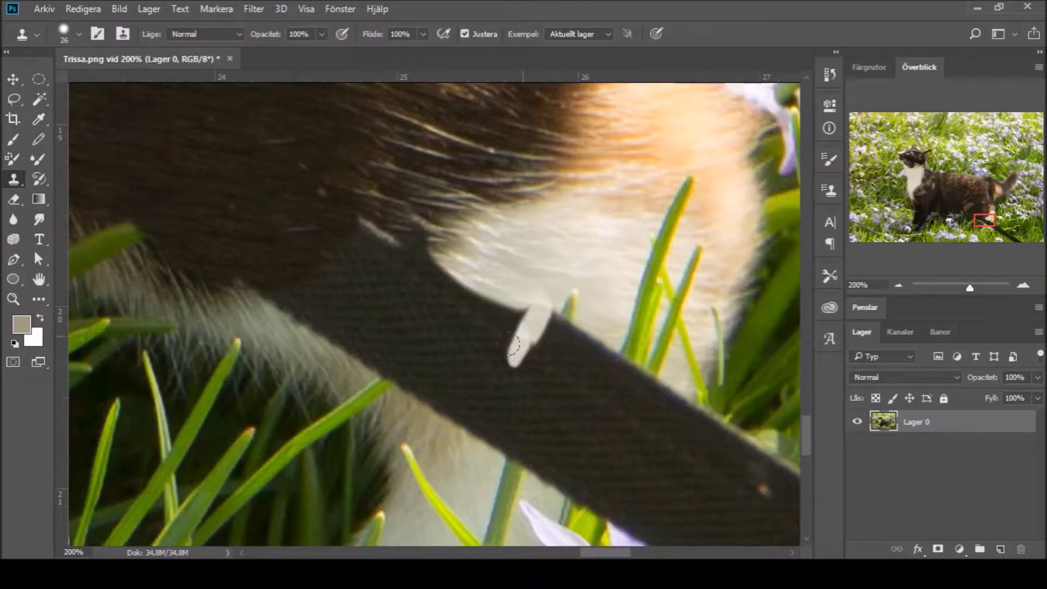
pyautogui.moveTo(513, 428)
pyautogui.mouseDown()
pyautogui.moveTo(497, 461)
pyautogui.moveTo(514, 423)
pyautogui.moveTo(505, 469)
pyautogui.moveTo(550, 326)
pyautogui.mouseUp()
pyautogui.hotkey('ctrl', 'z')
# Step: Pick the grass stem's green and paint the stem across the leash edge
pyautogui.press('i')
pyautogui.press('x')
pyautogui.click(14, 141)
pyautogui.moveTo(567, 322)
pyautogui.mouseDown()
pyautogui.moveTo(565, 349)
pyautogui.moveTo(575, 326)
pyautogui.mouseUp()
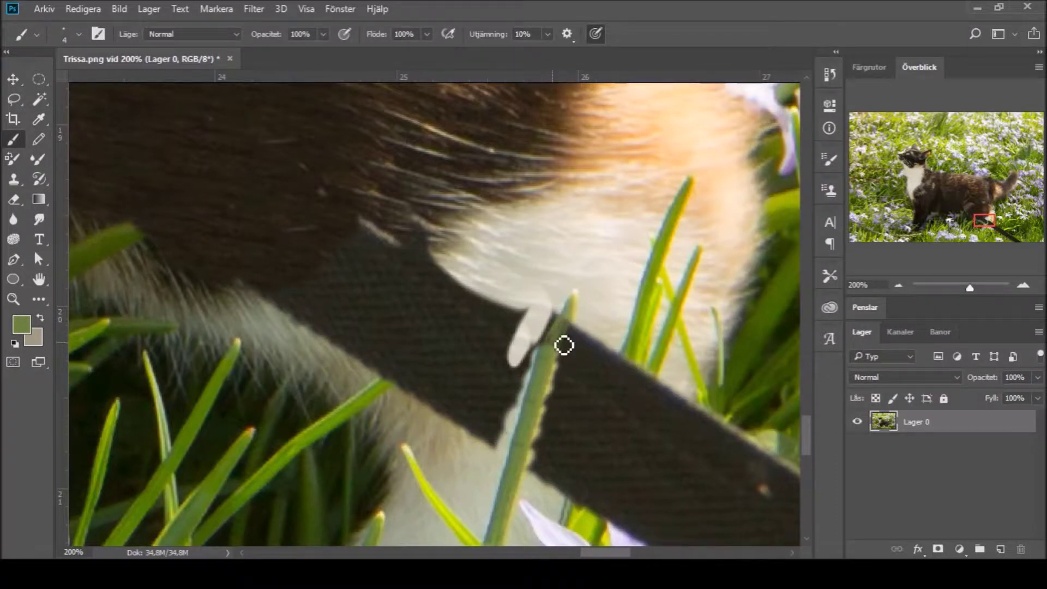
# Step: Sample colours from the fur until a pale yellow from the white fur is the foreground
pyautogui.keyDown('alt'); pyautogui.click(573, 323); pyautogui.keyUp('alt')
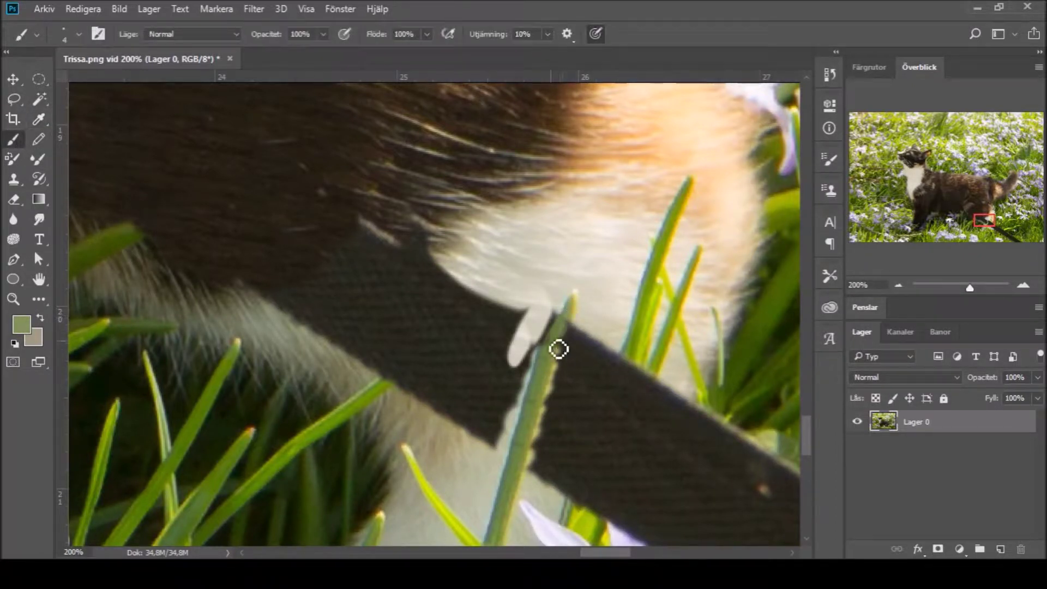
pyautogui.keyDown('alt'); pyautogui.click(520, 428); pyautogui.keyUp('alt')
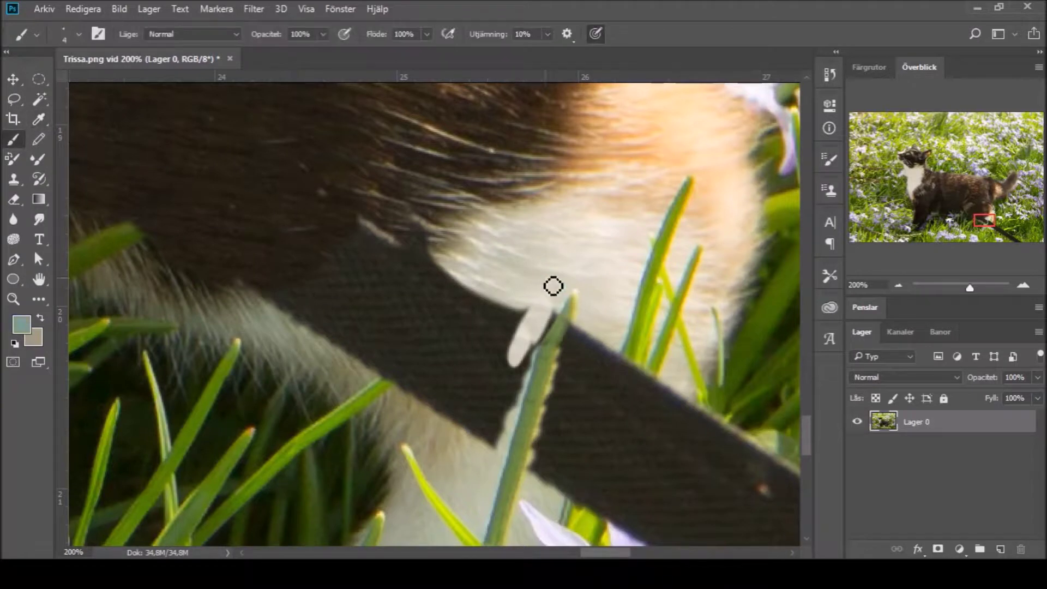
pyautogui.keyDown('alt'); pyautogui.click(574, 299); pyautogui.keyUp('alt')
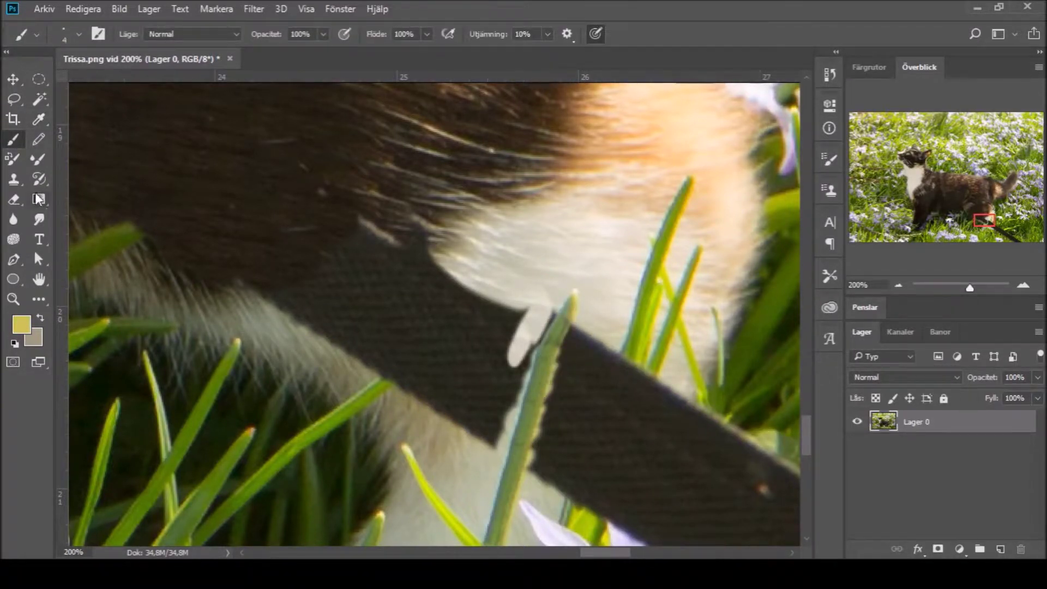
pyautogui.press('alt')
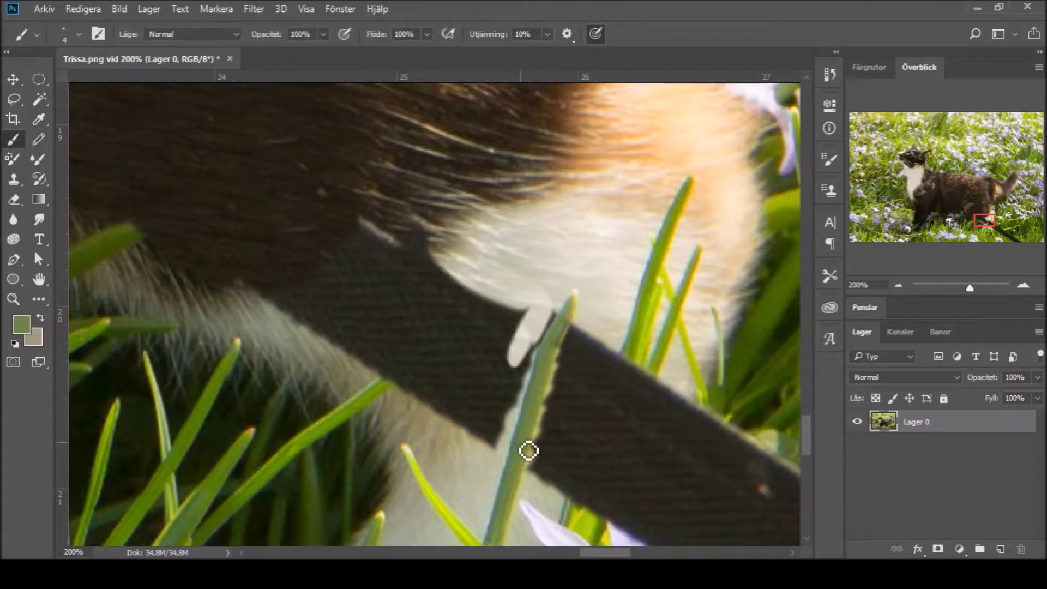
pyautogui.press('alt')
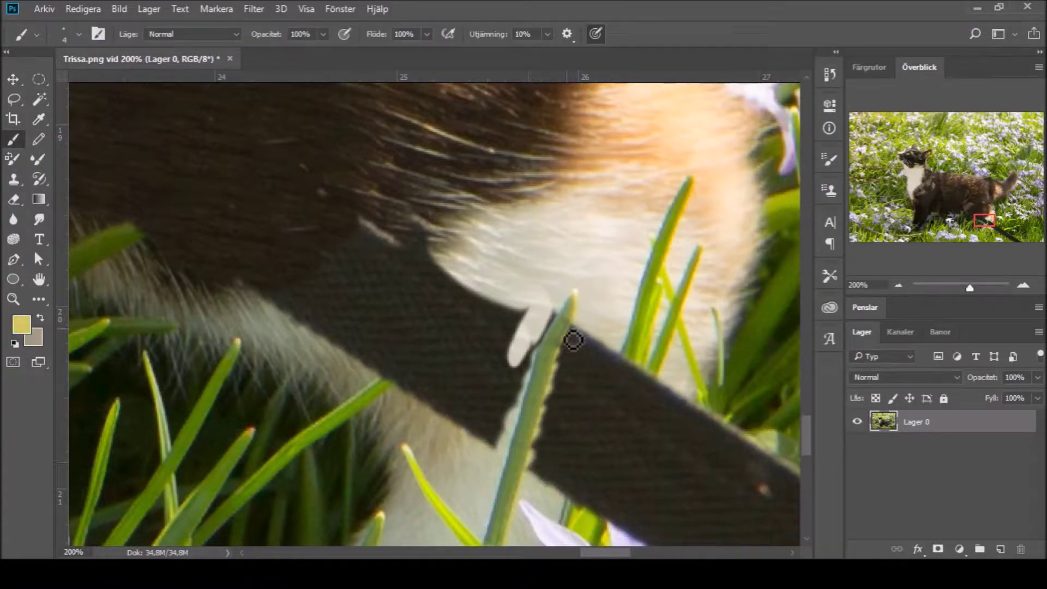
# Step: Clone white fur leftward over the leash's upper end beside the fur
pyautogui.press('s')
pyautogui.moveTo(533, 299)
pyautogui.mouseDown()
pyautogui.moveTo(522, 324)
pyautogui.moveTo(515, 300)
pyautogui.moveTo(424, 264)
pyautogui.moveTo(493, 334)
pyautogui.moveTo(498, 294)
pyautogui.moveTo(479, 271)
pyautogui.moveTo(470, 284)
pyautogui.moveTo(479, 265)
pyautogui.moveTo(529, 238)
pyautogui.moveTo(552, 255)
pyautogui.moveTo(514, 248)
pyautogui.moveTo(475, 267)
pyautogui.mouseUp()
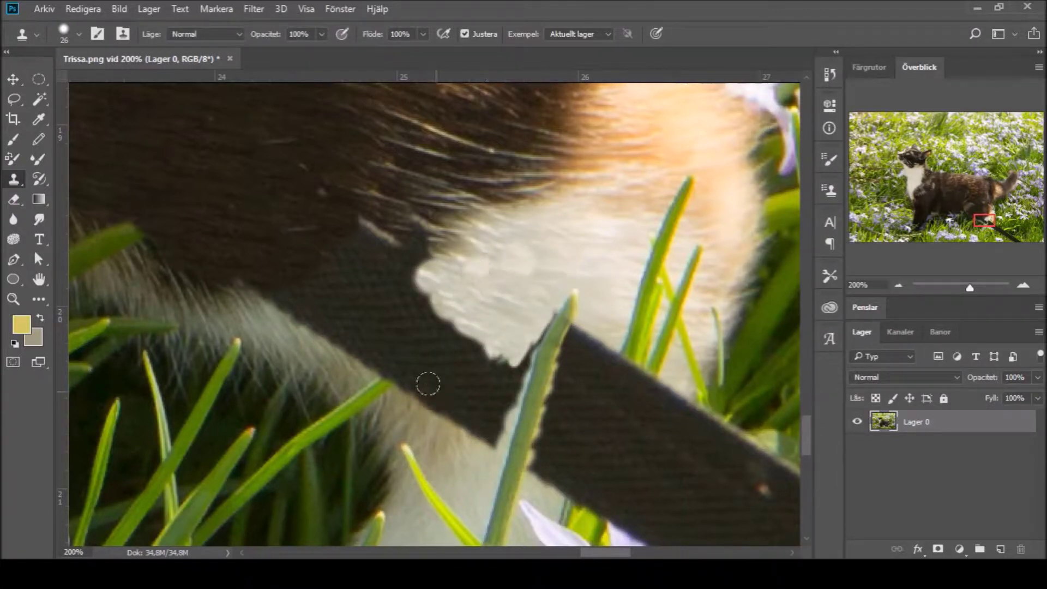
pyautogui.moveTo(506, 305)
pyautogui.mouseDown()
pyautogui.moveTo(436, 273)
pyautogui.moveTo(382, 294)
pyautogui.moveTo(464, 349)
pyautogui.moveTo(349, 284)
pyautogui.mouseUp()
pyautogui.moveTo(206, 201)
pyautogui.mouseDown()
pyautogui.moveTo(355, 272)
pyautogui.moveTo(338, 229)
pyautogui.mouseUp()
pyautogui.moveTo(262, 207); pyautogui.dragTo(382, 256)
pyautogui.moveTo(627, 240)
pyautogui.mouseDown()
pyautogui.moveTo(520, 221)
pyautogui.moveTo(479, 235)
pyautogui.moveTo(436, 284)
pyautogui.moveTo(360, 327)
pyautogui.moveTo(399, 210)
pyautogui.moveTo(382, 327)
pyautogui.moveTo(436, 349)
pyautogui.mouseUp()
# Step: Shrink the clone brush to 56, reshape the white fur edge, and undo stray strokes
pyautogui.press('[')
pyautogui.press('[')
pyautogui.press('[')
pyautogui.moveTo(398, 273); pyautogui.dragTo(463, 229)
pyautogui.moveTo(336, 308)
pyautogui.mouseDown()
pyautogui.moveTo(381, 286)
pyautogui.moveTo(359, 319)
pyautogui.moveTo(310, 349)
pyautogui.moveTo(321, 333)
pyautogui.moveTo(311, 343)
pyautogui.moveTo(294, 327)
pyautogui.moveTo(354, 288)
pyautogui.moveTo(267, 297)
pyautogui.moveTo(382, 355)
pyautogui.moveTo(468, 310)
pyautogui.moveTo(448, 327)
pyautogui.moveTo(499, 376)
pyautogui.moveTo(480, 392)
pyautogui.moveTo(436, 395)
pyautogui.moveTo(425, 373)
pyautogui.moveTo(480, 430)
pyautogui.moveTo(436, 420)
pyautogui.moveTo(414, 387)
pyautogui.moveTo(425, 385)
pyautogui.moveTo(438, 414)
pyautogui.moveTo(415, 390)
pyautogui.moveTo(423, 425)
pyautogui.moveTo(388, 380)
pyautogui.moveTo(428, 341)
pyautogui.moveTo(404, 354)
pyautogui.moveTo(443, 381)
pyautogui.moveTo(455, 354)
pyautogui.moveTo(523, 322)
pyautogui.moveTo(545, 327)
pyautogui.moveTo(504, 248)
pyautogui.moveTo(486, 239)
pyautogui.mouseUp()
pyautogui.hotkey('ctrl', 'z')
pyautogui.moveTo(180, 288)
pyautogui.mouseDown()
pyautogui.moveTo(233, 311)
pyautogui.moveTo(219, 281)
pyautogui.moveTo(305, 313)
pyautogui.moveTo(348, 308)
pyautogui.moveTo(313, 338)
pyautogui.moveTo(363, 349)
pyautogui.mouseUp()
pyautogui.hotkey('ctrl', 'z')
pyautogui.hotkey('ctrl', 'z')
pyautogui.hotkey('ctrl', 'z')
pyautogui.hotkey('ctrl', 'z')
pyautogui.hotkey('ctrl', 'z')
pyautogui.hotkey('ctrl', 'z')
pyautogui.hotkey('ctrl', 'z')
pyautogui.hotkey('ctrl', 'z')
pyautogui.hotkey('ctrl', 'z')
pyautogui.hotkey('ctrl', 'z')
pyautogui.hotkey('ctrl', 'z')
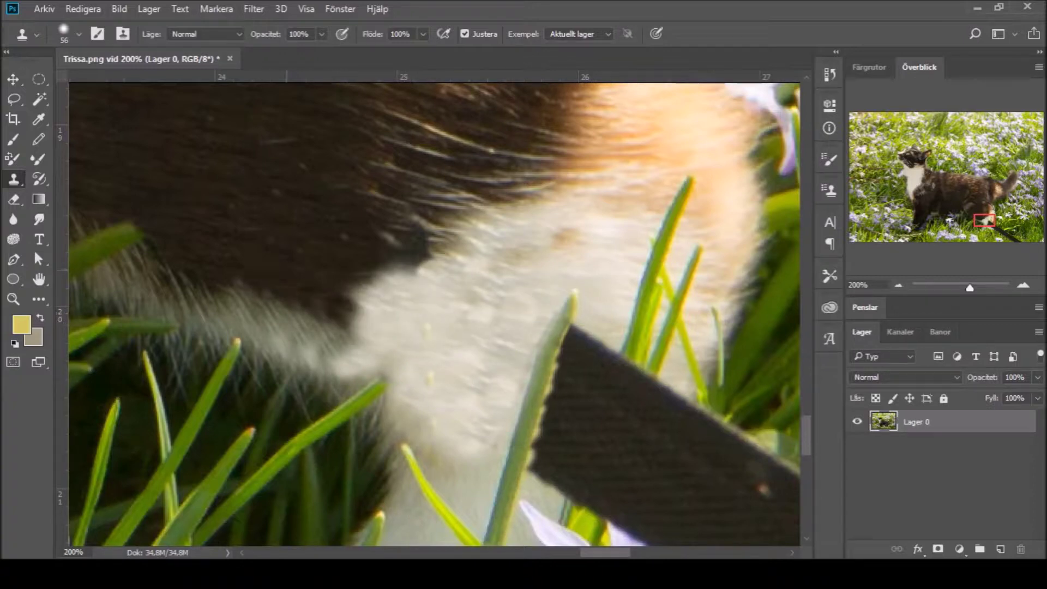
pyautogui.hotkey('ctrl', 'z')
pyautogui.hotkey('ctrl', 'z')
pyautogui.hotkey('ctrl', 'z')
pyautogui.hotkey('ctrl', 'z')
pyautogui.hotkey('ctrl', 'z')
# Step: Sample a light cream from the white fur as the brush colour, after trying grey-brown and beige
pyautogui.press('b')
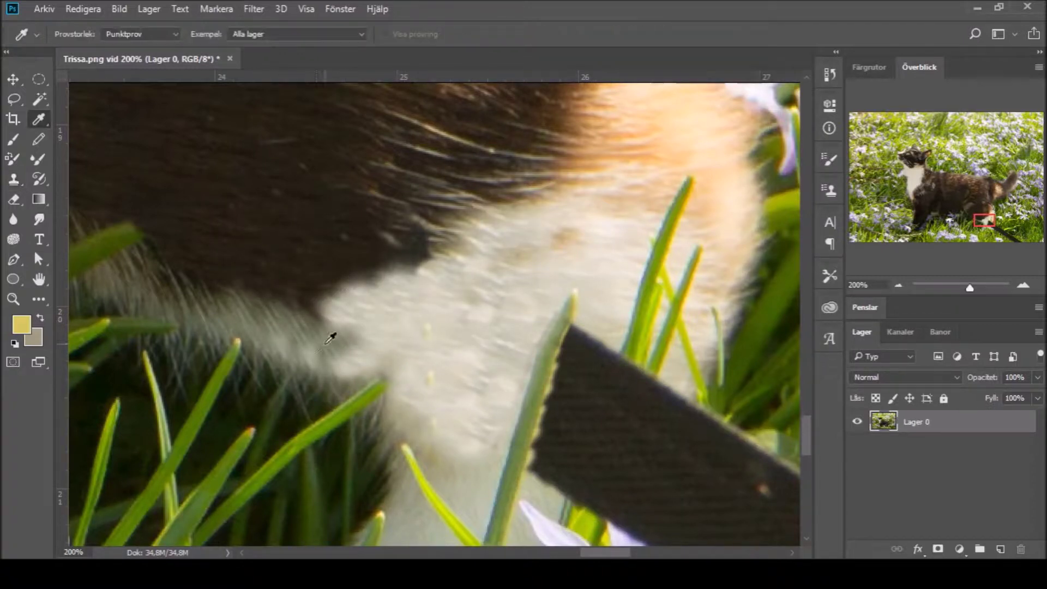
pyautogui.keyDown('alt'); pyautogui.click(169, 294); pyautogui.keyUp('alt')
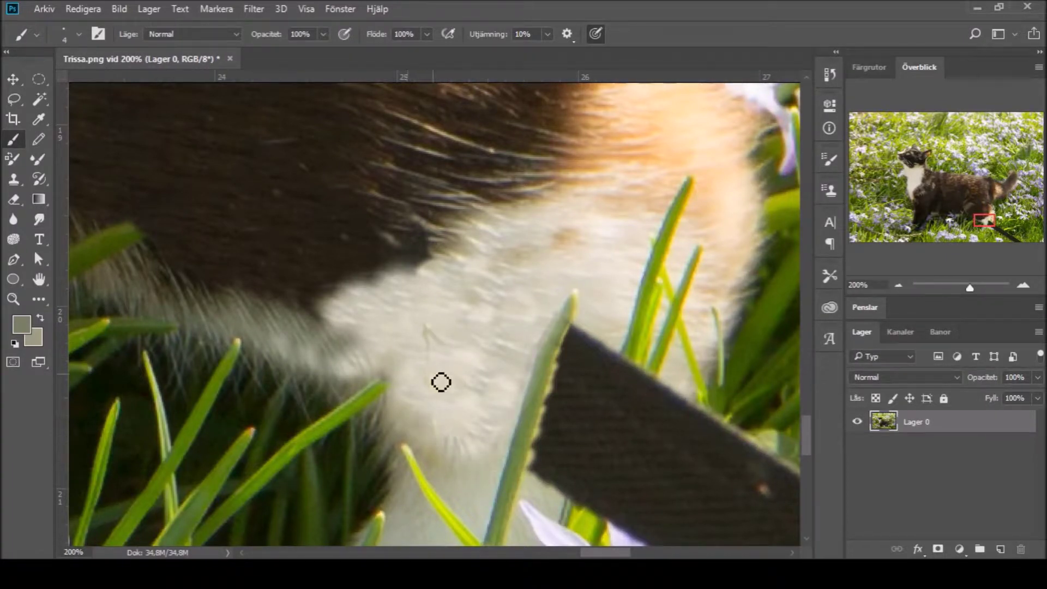
pyautogui.press('i')
pyautogui.click(336, 328)
pyautogui.press('b')
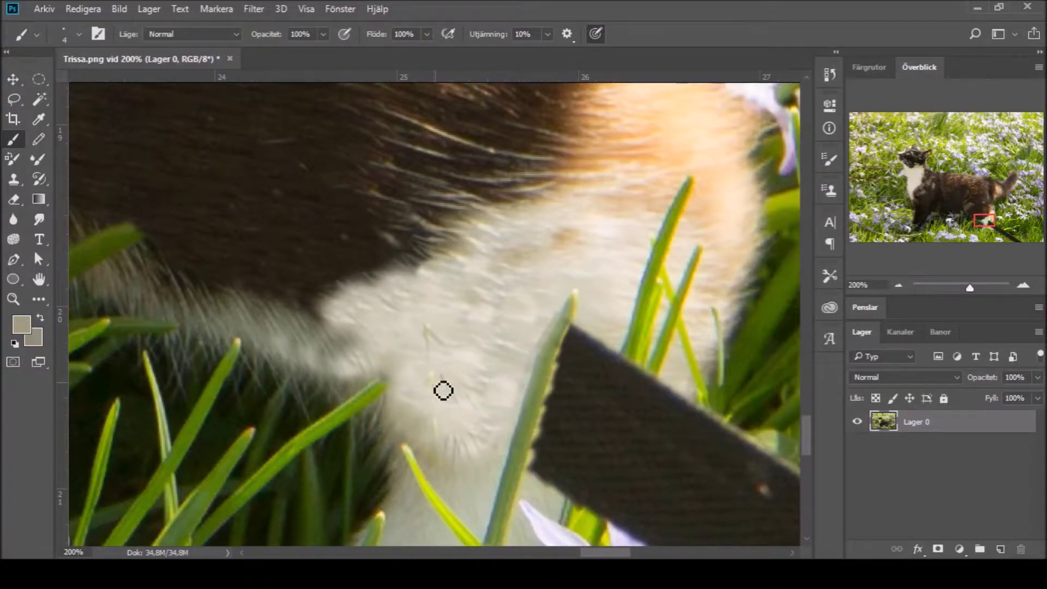
pyautogui.keyDown('alt'); pyautogui.click(88, 279); pyautogui.keyUp('alt')
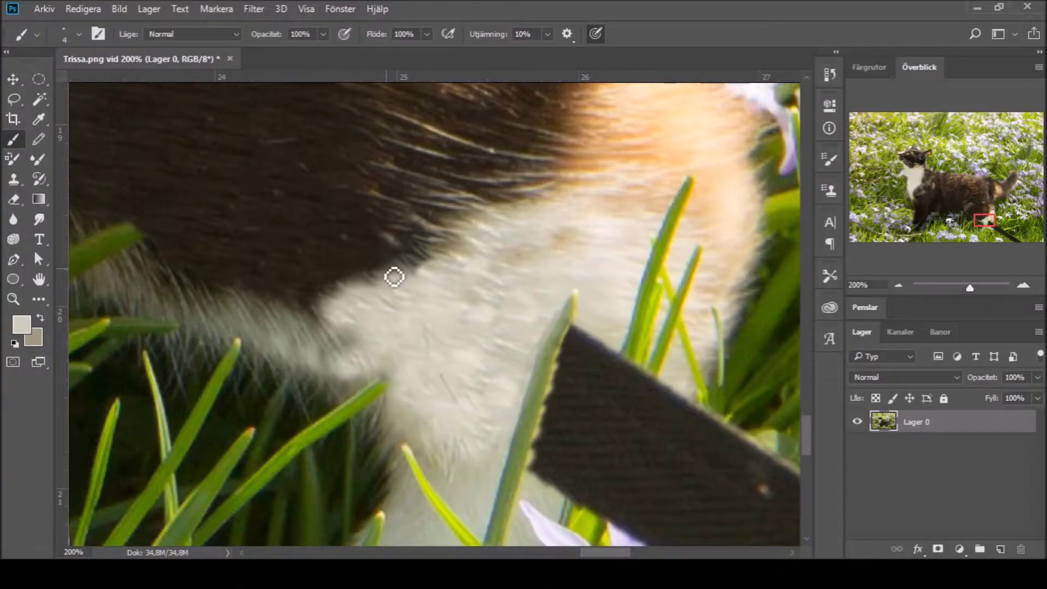
# Step: Zoom out to the whole cat photo and select the Spot Healing Brush
pyautogui.click(13, 298)
pyautogui.keyDown('alt'); pyautogui.click(450, 354); pyautogui.keyUp('alt')
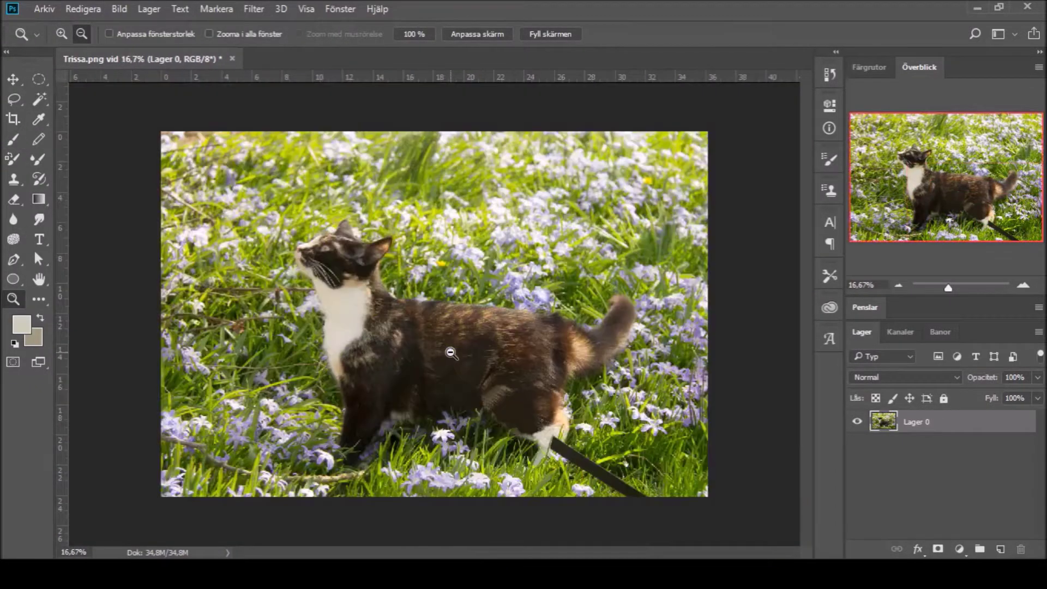
pyautogui.moveTo(38, 298); pyautogui.dragTo(50, 304)
pyautogui.keyDown('alt'); pyautogui.click(40, 299); pyautogui.keyUp('alt')
pyautogui.keyDown('alt'); pyautogui.click(47, 303); pyautogui.keyUp('alt')
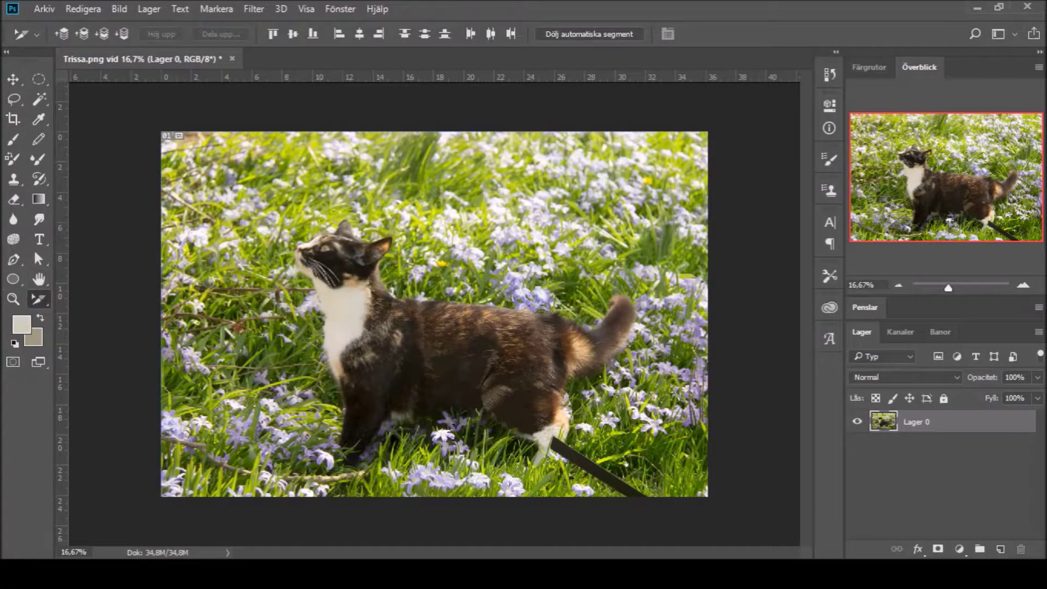
pyautogui.press('j')
# Step: Zoom into the paw and spot-heal the orange-brown blotches along the white fur edge
pyautogui.click(13, 298)
pyautogui.moveTo(427, 330); pyautogui.dragTo(626, 452)
pyautogui.click(332, 242)
pyautogui.press('j')
pyautogui.moveTo(278, 201); pyautogui.dragTo(387, 139)
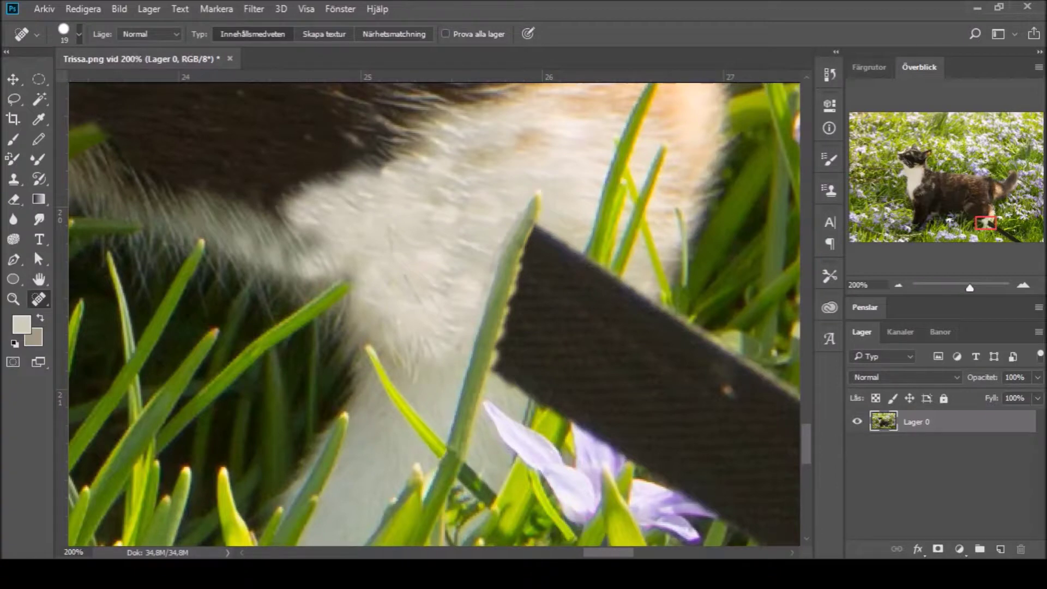
pyautogui.click(420, 175)
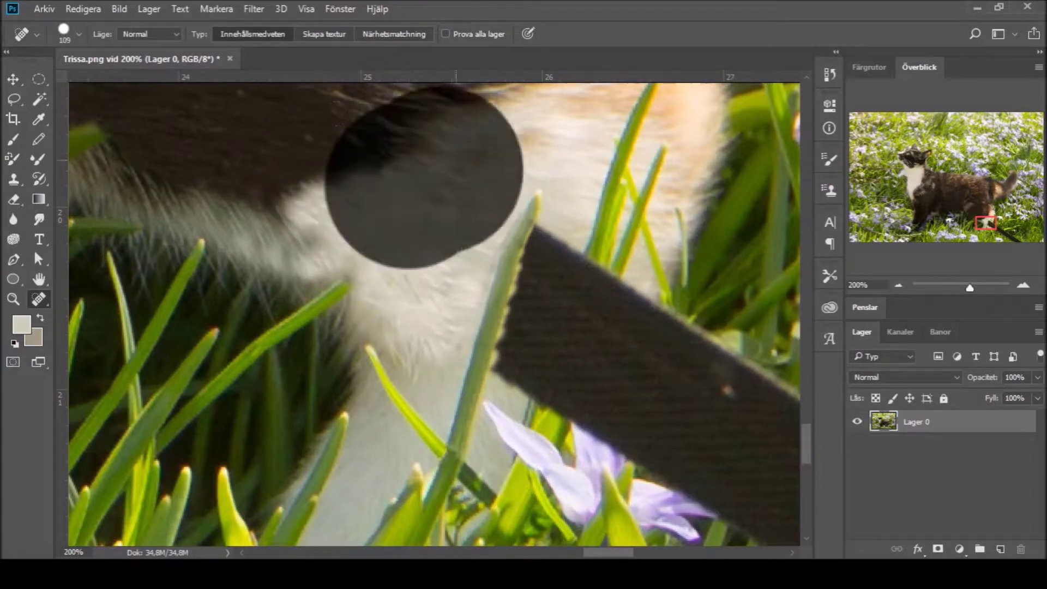
pyautogui.click(423, 234)
pyautogui.click(436, 197)
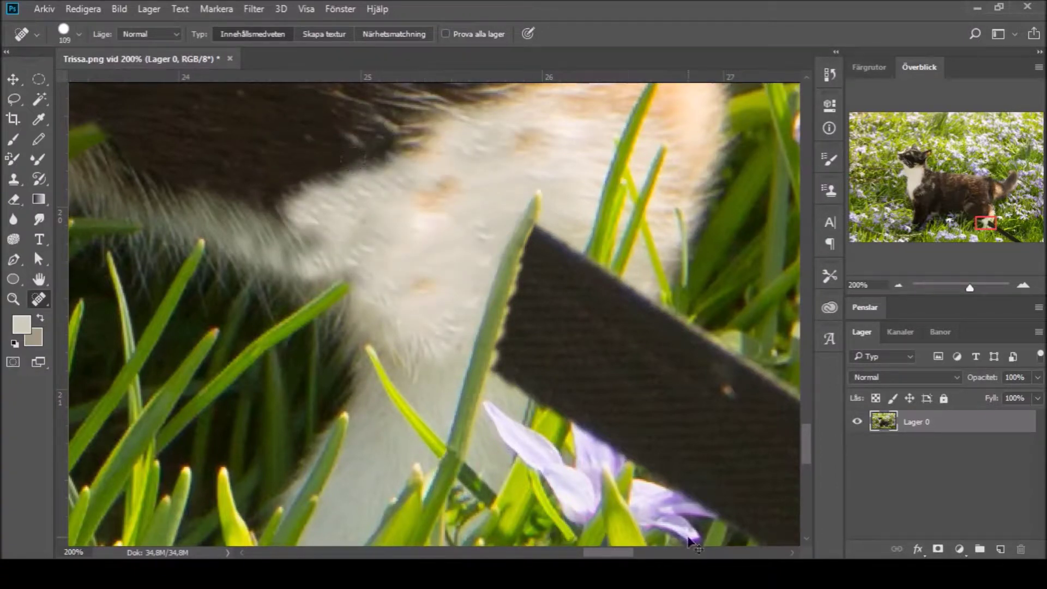
pyautogui.click(915, 178)
pyautogui.click(14, 180)
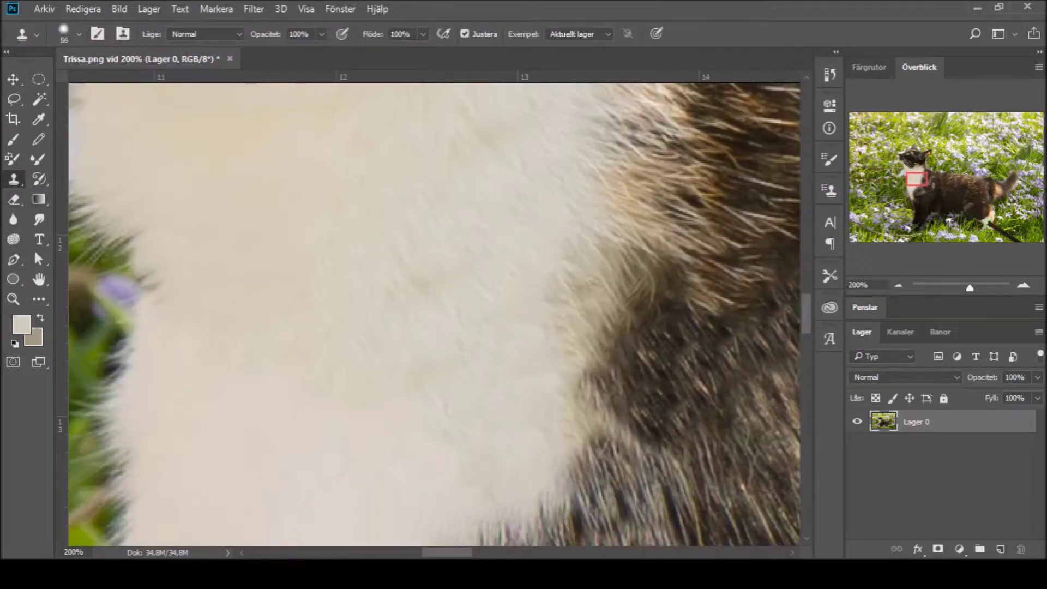
# Step: Clone-touch up the white fur near the grass with the size 105 brush
pyautogui.scroll(5, 356, 142)
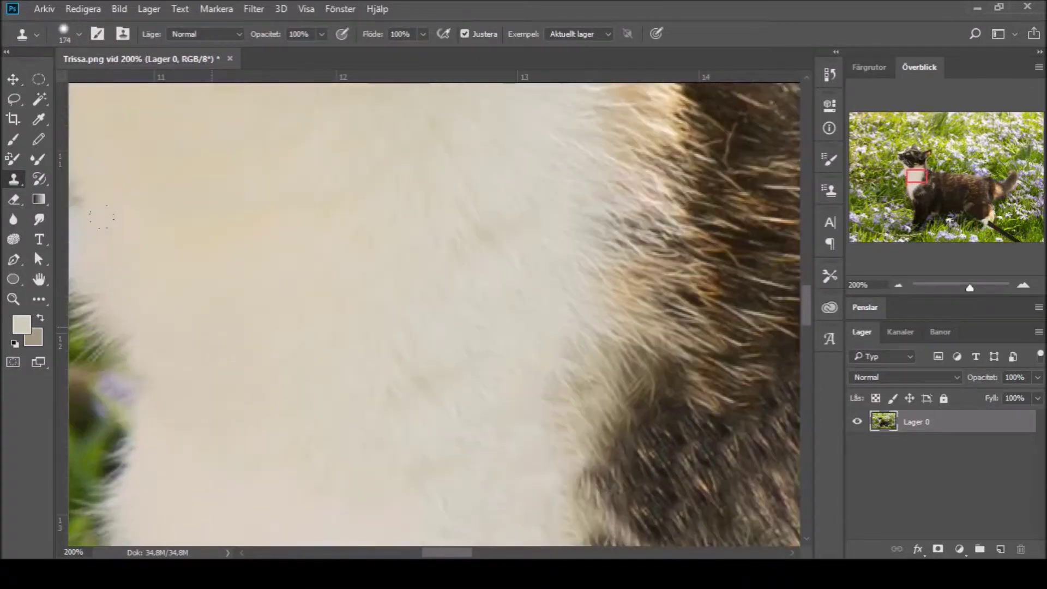
pyautogui.click(983, 217)
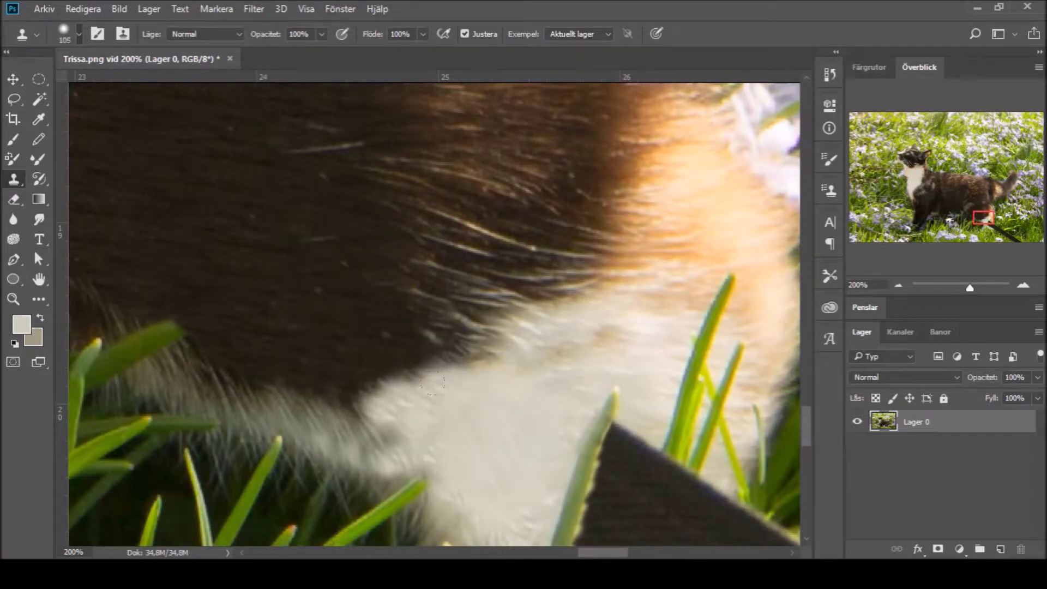
pyautogui.moveTo(480, 349); pyautogui.dragTo(579, 351)
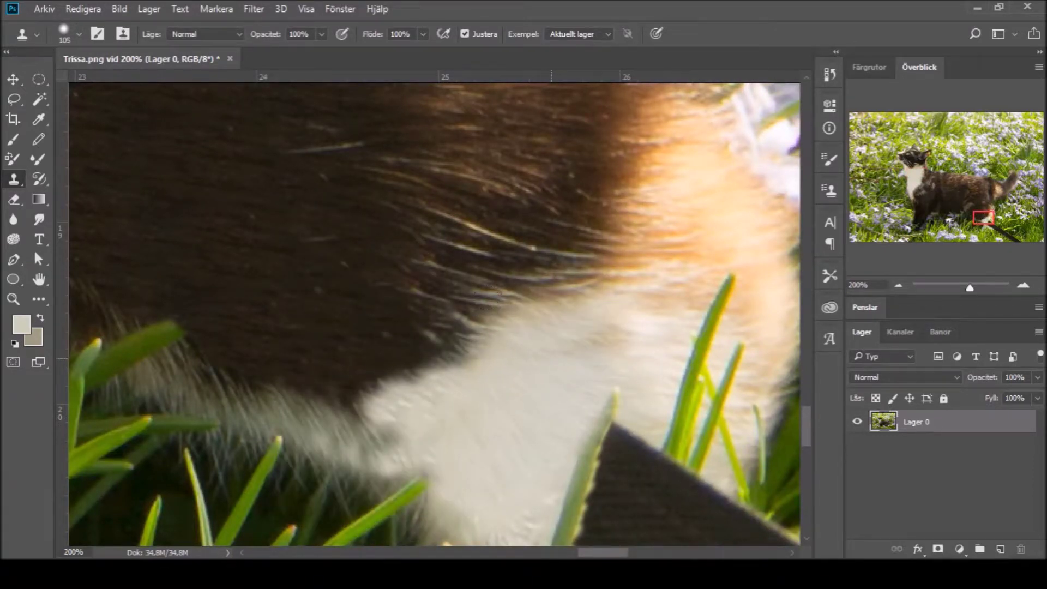
pyautogui.scroll(-3, 451, 393)
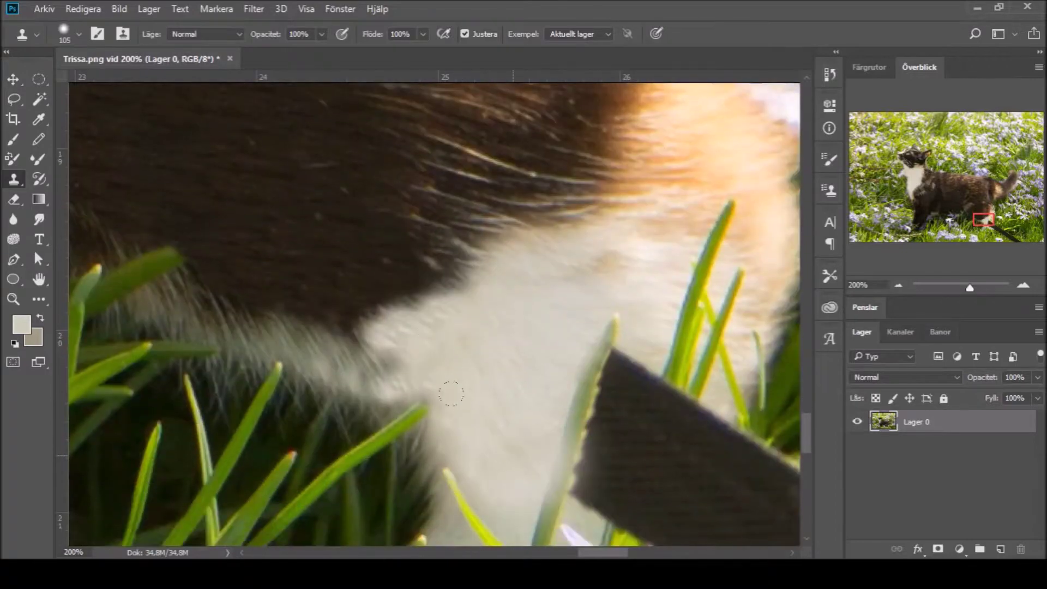
pyautogui.scroll(-4, 450, 383)
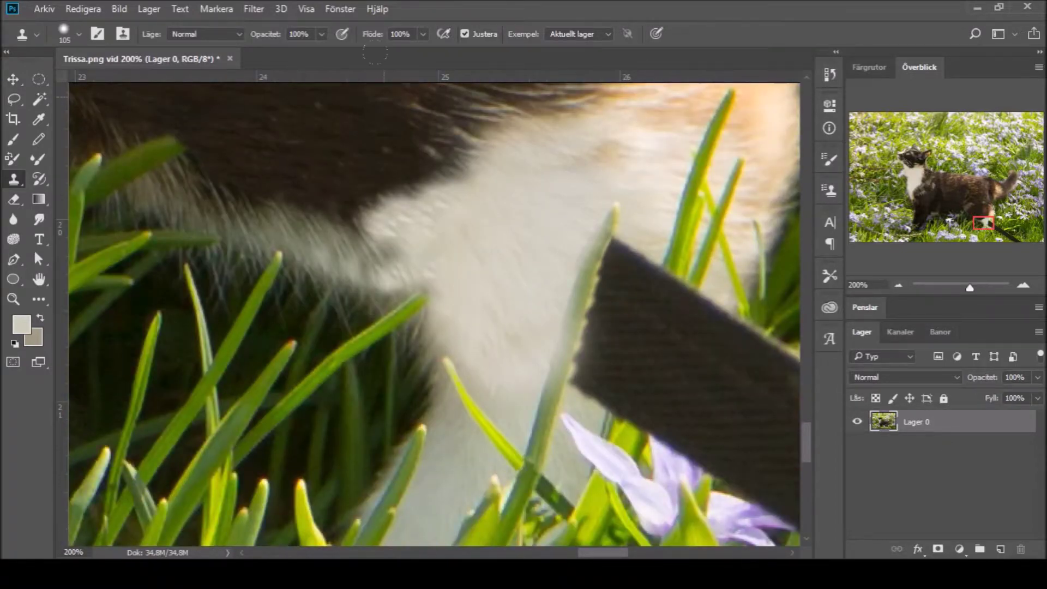
# Step: Zoom onto the white paw, shrink the clone brush to 37, and sample white fur as source
pyautogui.press('z')
pyautogui.keyDown('alt'); pyautogui.click(538, 297); pyautogui.keyUp('alt')
pyautogui.keyDown('alt'); pyautogui.click(538, 296); pyautogui.keyUp('alt')
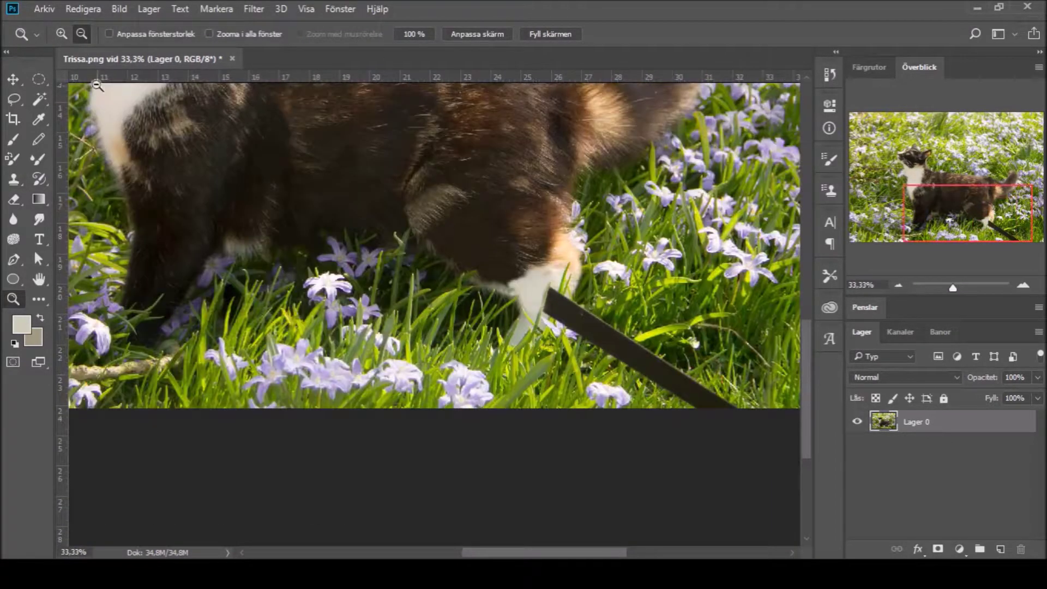
pyautogui.moveTo(496, 301); pyautogui.dragTo(549, 298)
pyautogui.press('s')
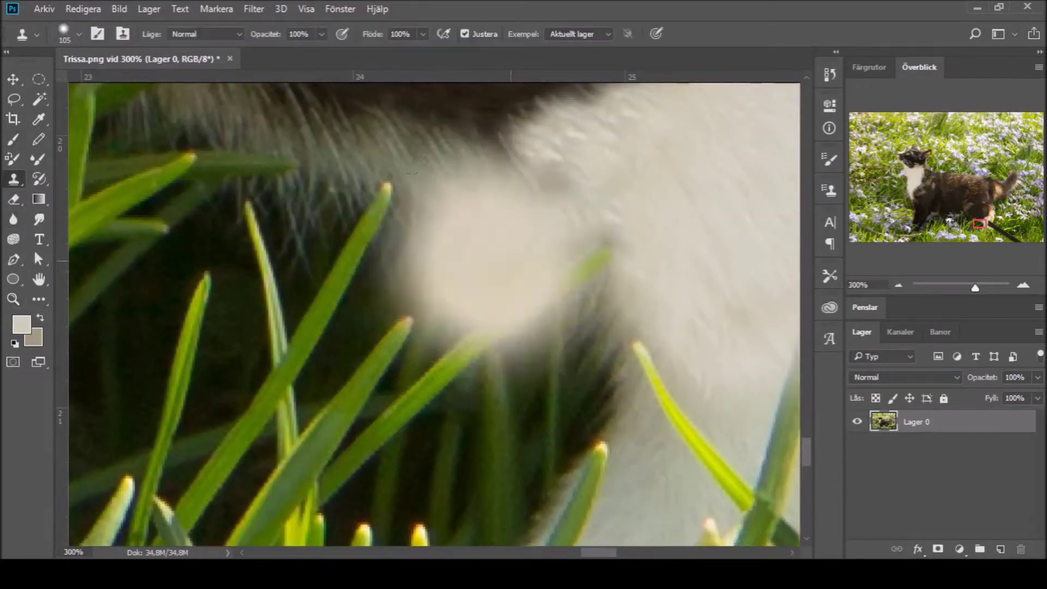
pyautogui.press('[')
pyautogui.press('[')
pyautogui.press('[')
pyautogui.press('[')
pyautogui.press('[')
pyautogui.press('[')
pyautogui.press('[')
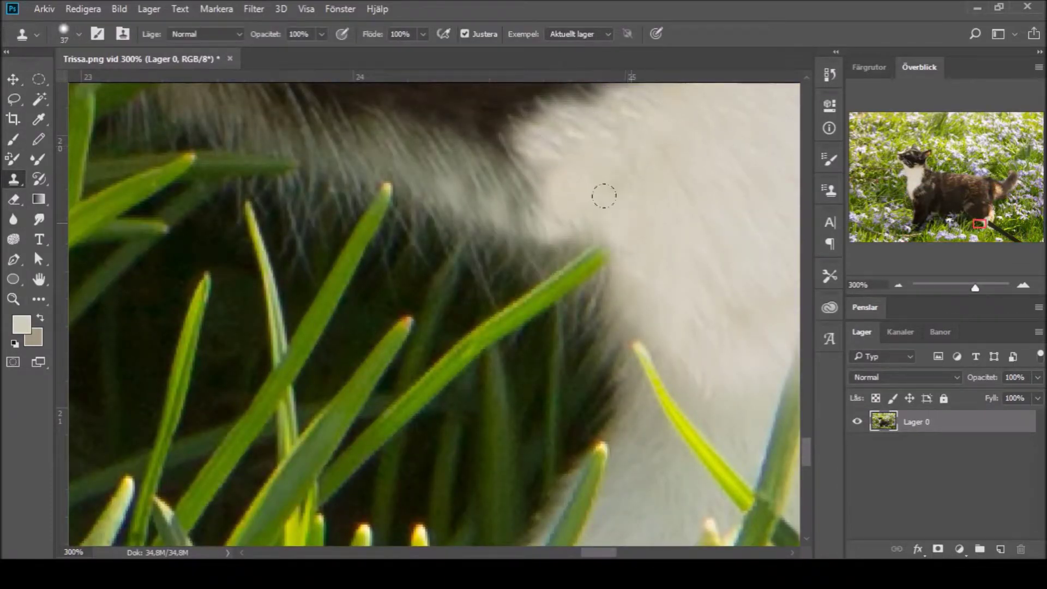
pyautogui.keyDown('alt'); pyautogui.click(531, 171); pyautogui.keyUp('alt')
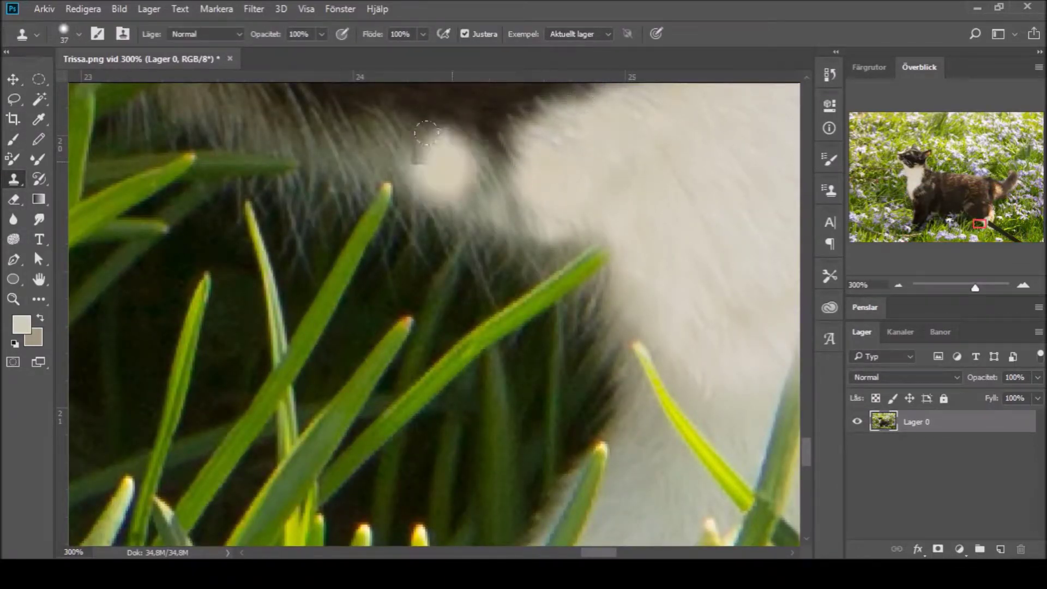
# Step: Spot-heal the fur edge against the grass, then zoom in to check it
pyautogui.press('z')
pyautogui.keyDown('alt'); pyautogui.click(406, 182); pyautogui.keyUp('alt')
pyautogui.keyDown('alt'); pyautogui.click(408, 185); pyautogui.keyUp('alt')
pyautogui.keyDown('alt'); pyautogui.click(409, 187); pyautogui.keyUp('alt')
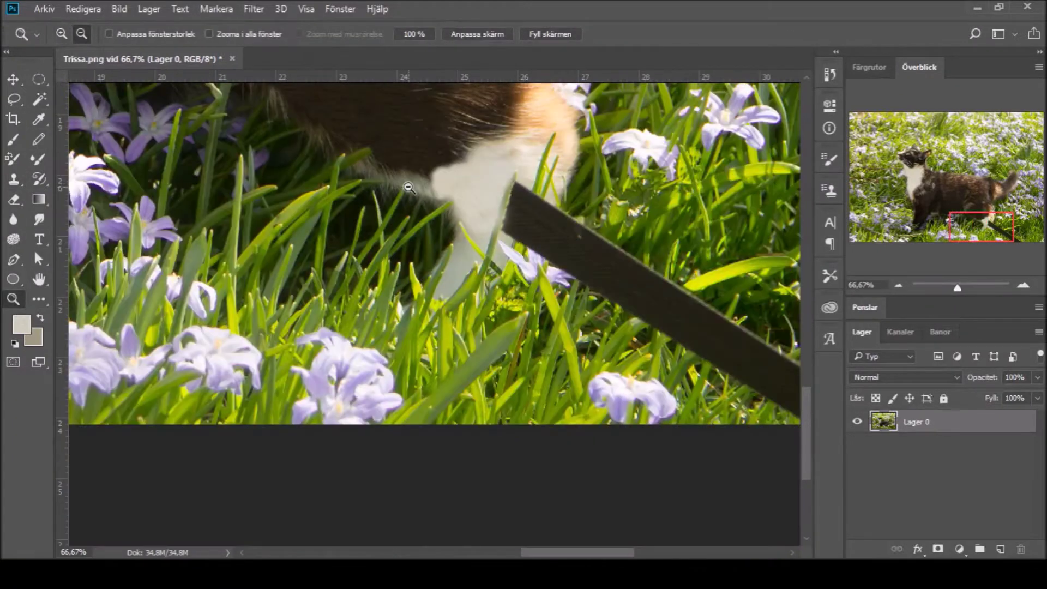
pyautogui.press('j')
pyautogui.click(425, 163)
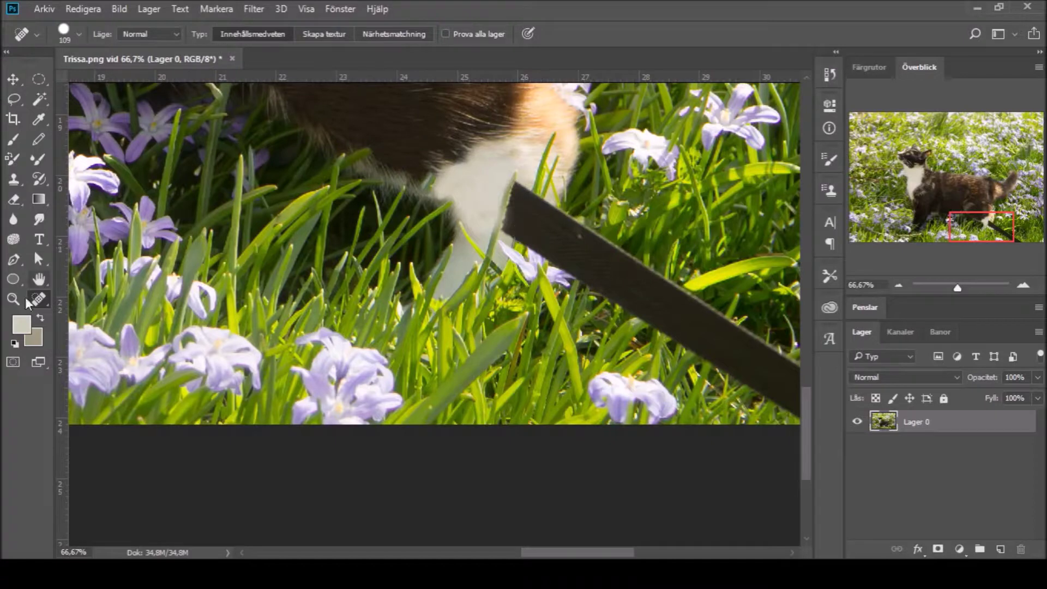
pyautogui.press('z')
pyautogui.click(458, 167)
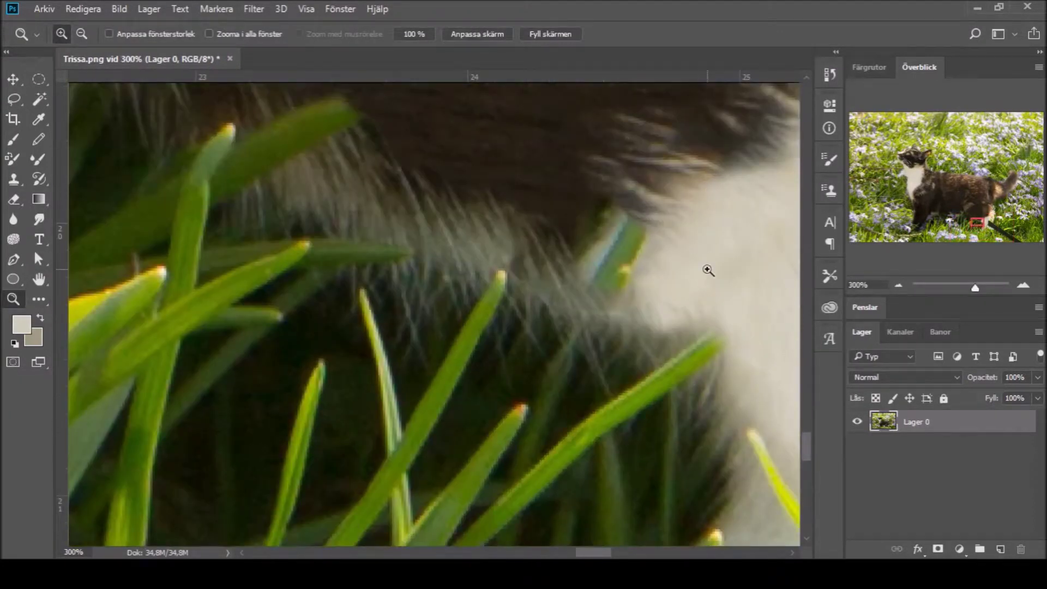
pyautogui.scroll(-5, 670, 255)
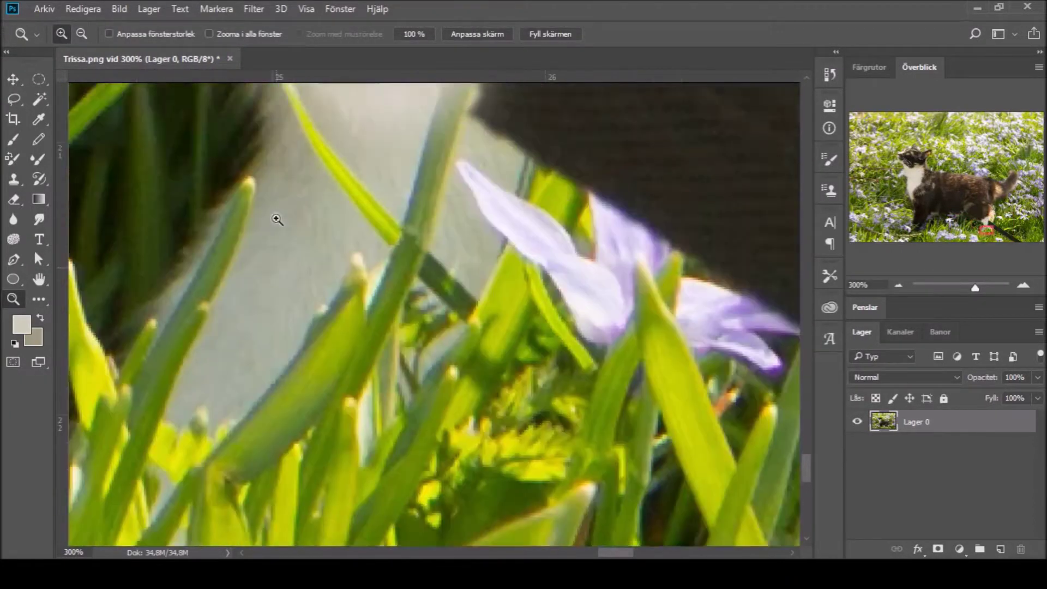
pyautogui.scroll(5, 473, 264)
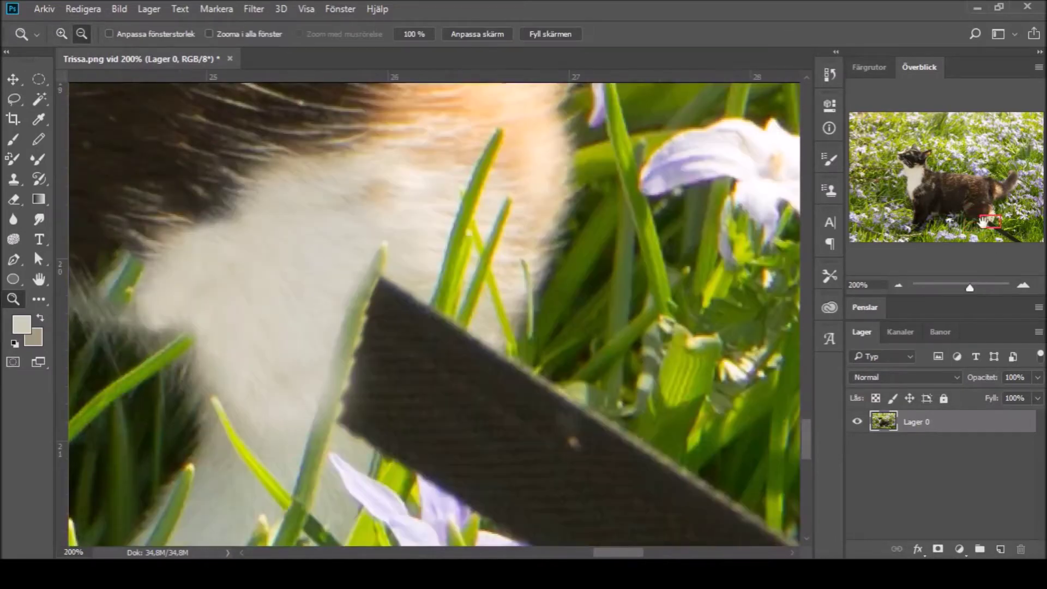
# Step: Clone white fur over the grass and light fur patch beside the cat's hind leg
pyautogui.keyDown('alt'); pyautogui.click(586, 331); pyautogui.keyUp('alt')
pyautogui.click(14, 179)
pyautogui.moveTo(325, 215); pyautogui.dragTo(333, 259)
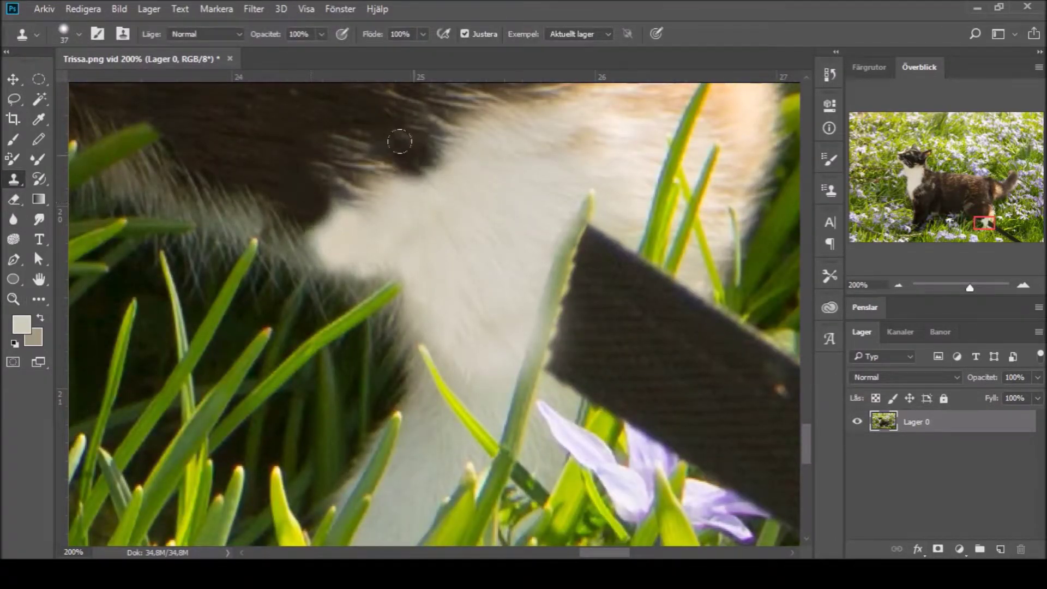
pyautogui.moveTo(304, 187)
pyautogui.mouseDown()
pyautogui.moveTo(449, 175)
pyautogui.moveTo(303, 175)
pyautogui.mouseUp()
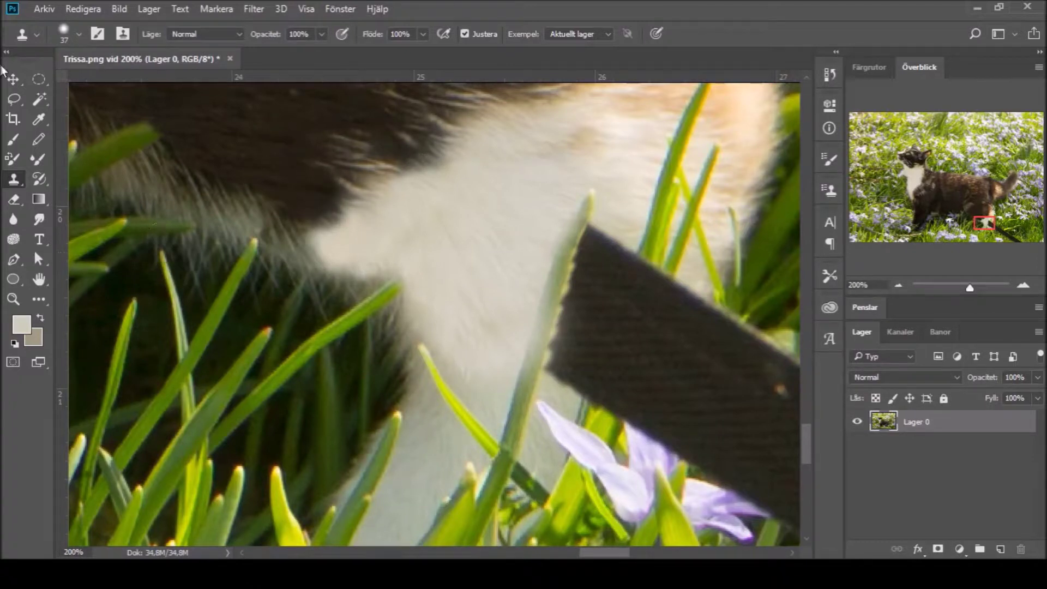
# Step: Repaint the grass blade's edge beside the dark board in a sampled pale grey-green
pyautogui.press('b')
pyautogui.press('i')
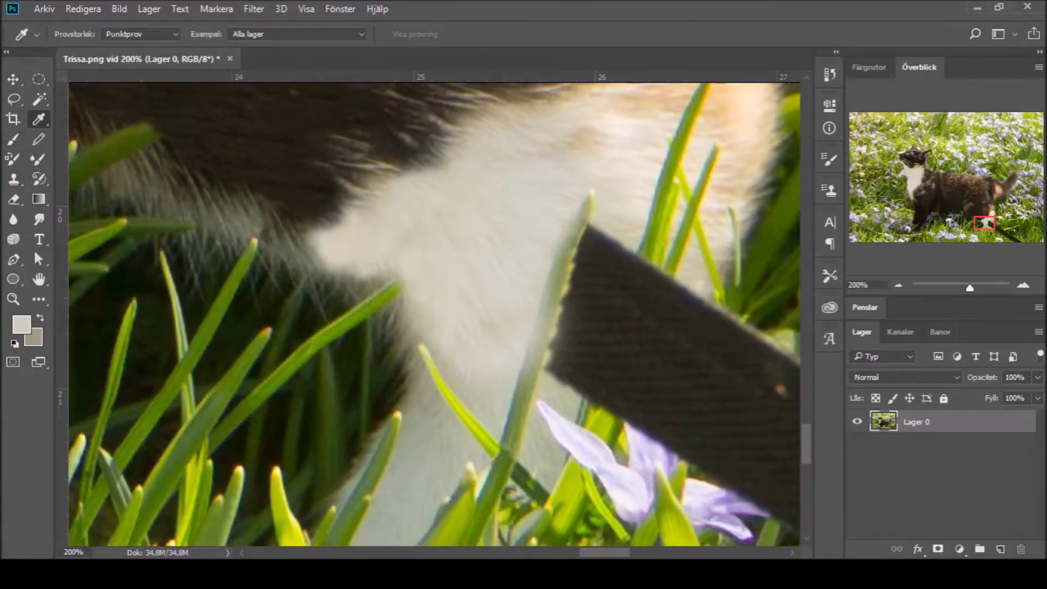
pyautogui.press('b')
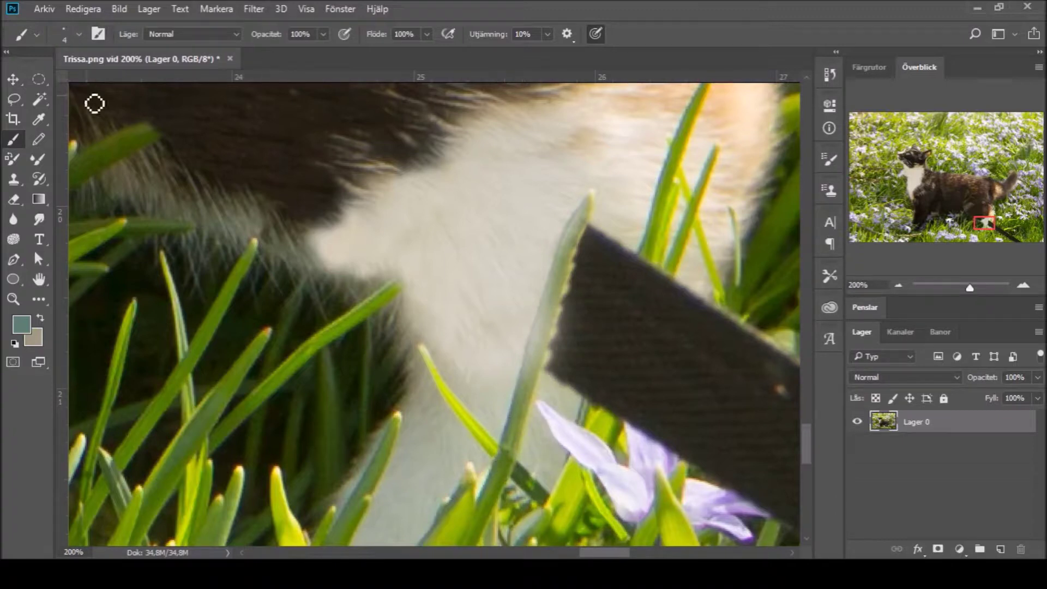
pyautogui.press('i')
pyautogui.press('b')
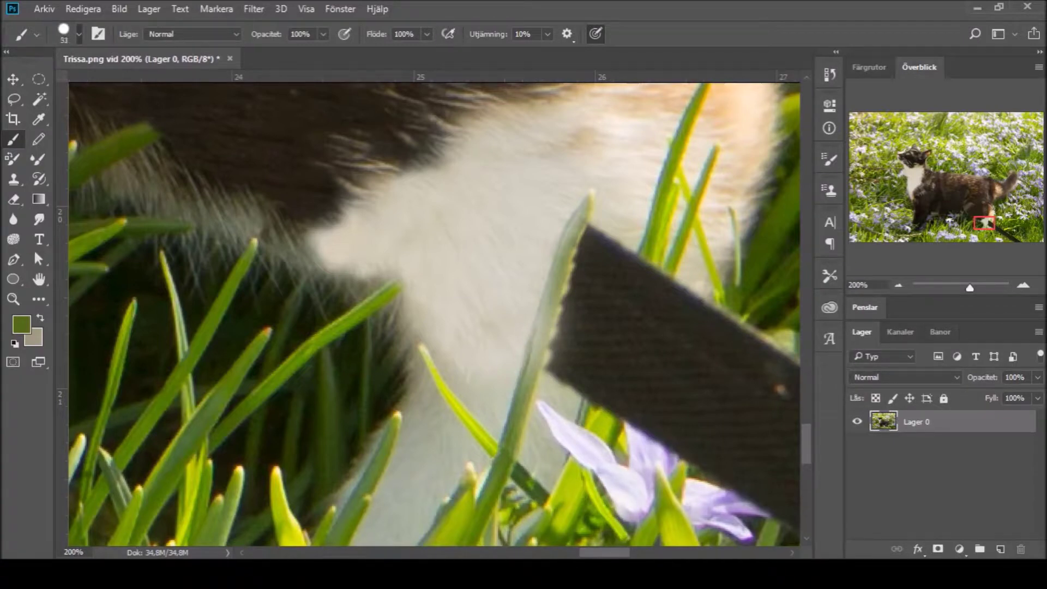
pyautogui.press('s')
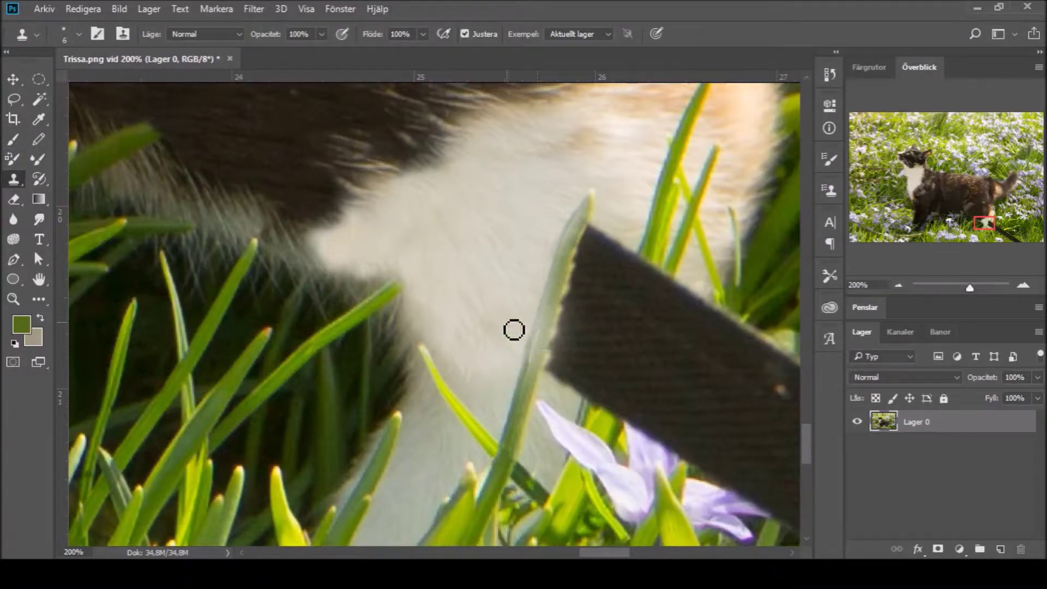
pyautogui.click(17, 141)
pyautogui.press('s')
pyautogui.press('b')
pyautogui.press('s')
pyautogui.press('b')
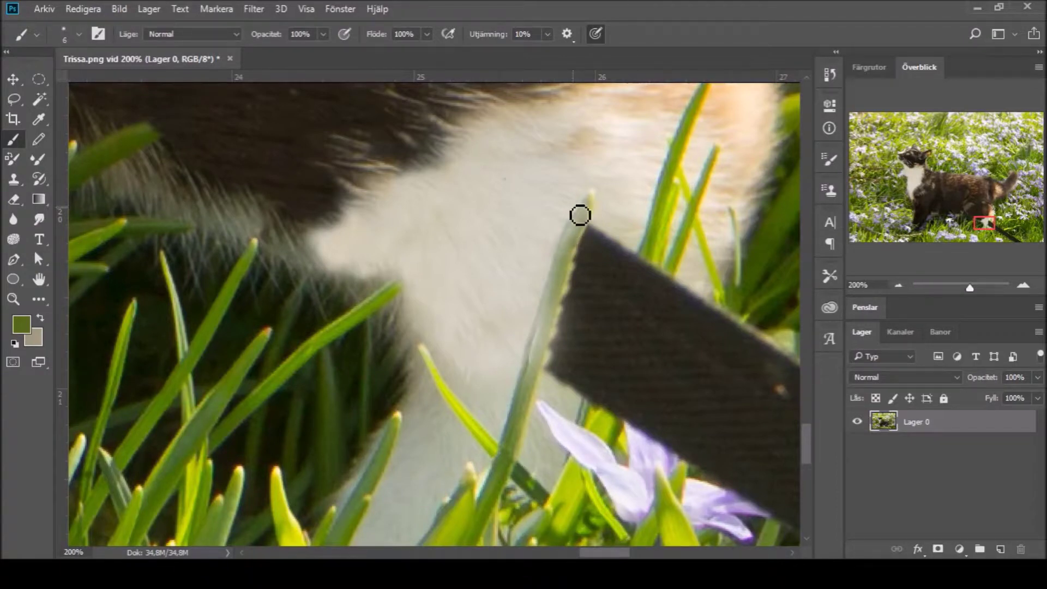
pyautogui.keyDown('alt'); pyautogui.click(534, 348); pyautogui.keyUp('alt')
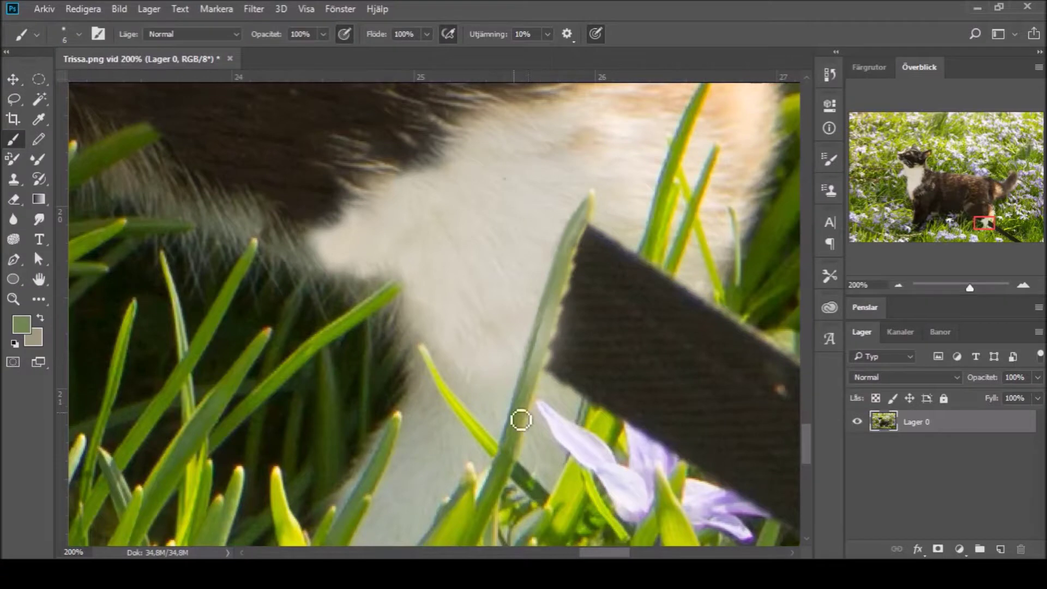
pyautogui.moveTo(559, 298); pyautogui.dragTo(543, 356)
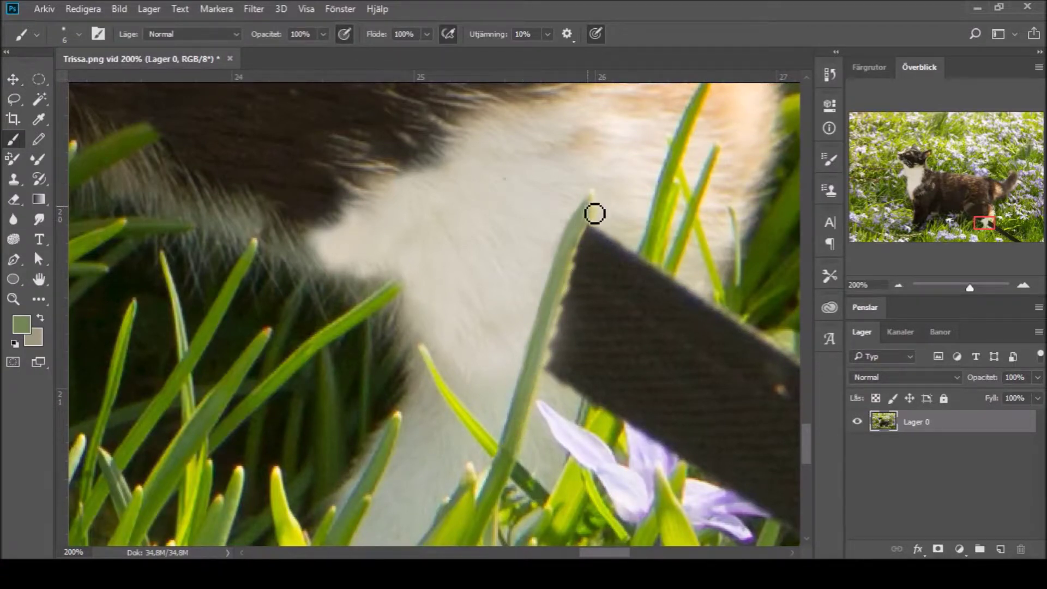
pyautogui.moveTo(934, 286); pyautogui.dragTo(961, 288)
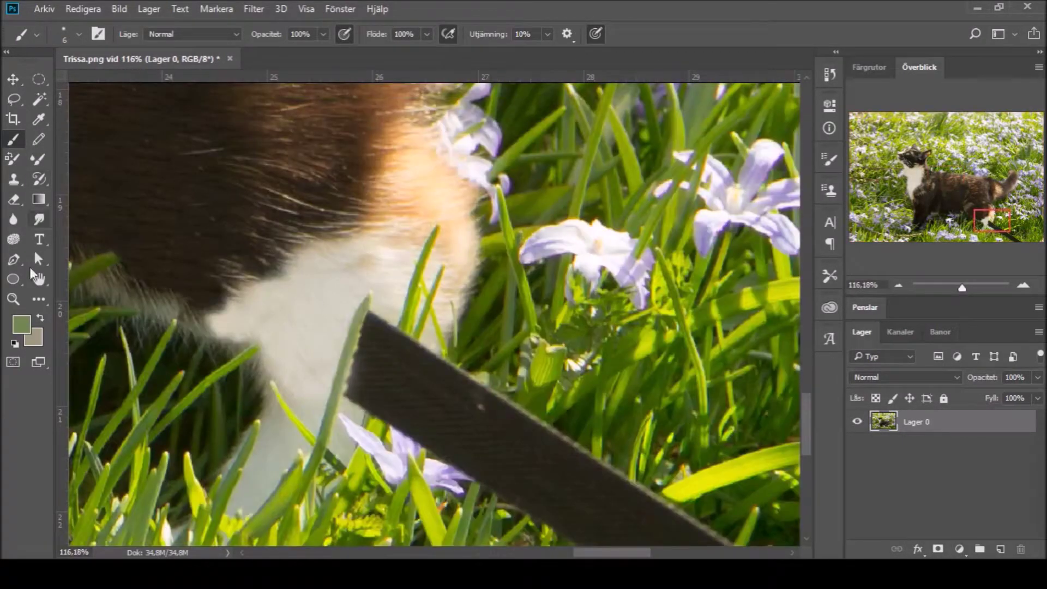
# Step: Paint the grass blade and its right edge in sampled muted green and teal at 200%
pyautogui.click(39, 119)
pyautogui.click(378, 303)
pyautogui.press('b')
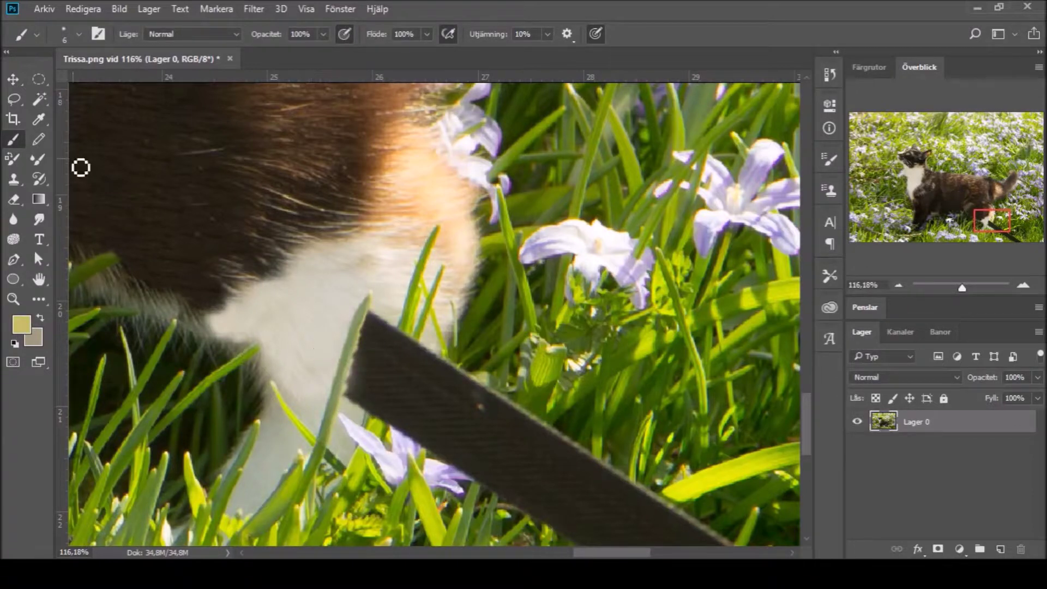
pyautogui.keyDown('alt'); pyautogui.click(340, 379); pyautogui.keyUp('alt')
pyautogui.moveTo(334, 431); pyautogui.dragTo(331, 404)
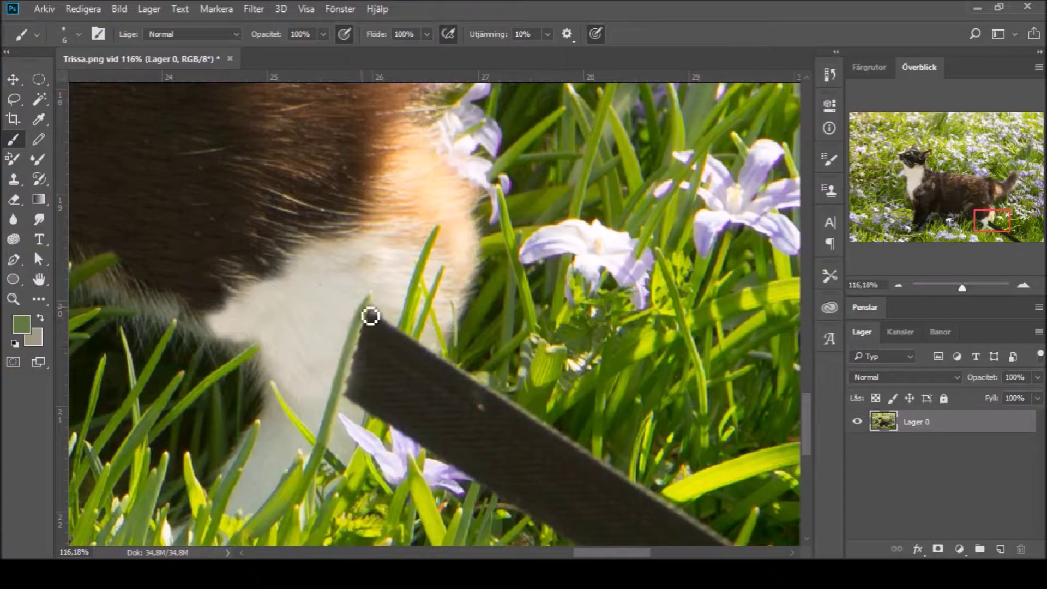
pyautogui.press('z')
pyautogui.click(352, 403)
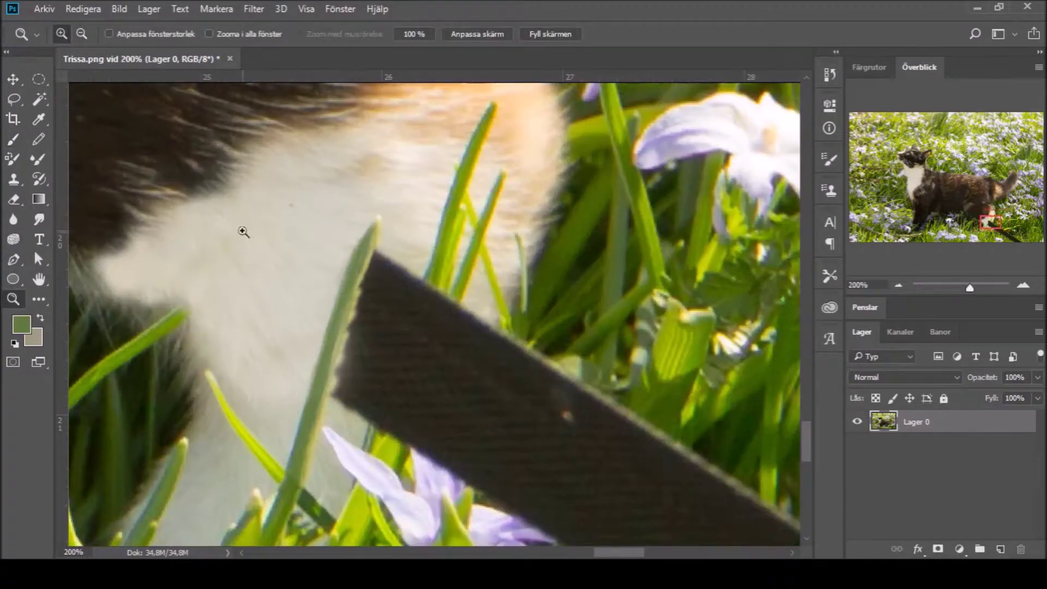
pyautogui.press('b')
pyautogui.keyDown('alt'); pyautogui.click(451, 198); pyautogui.keyUp('alt')
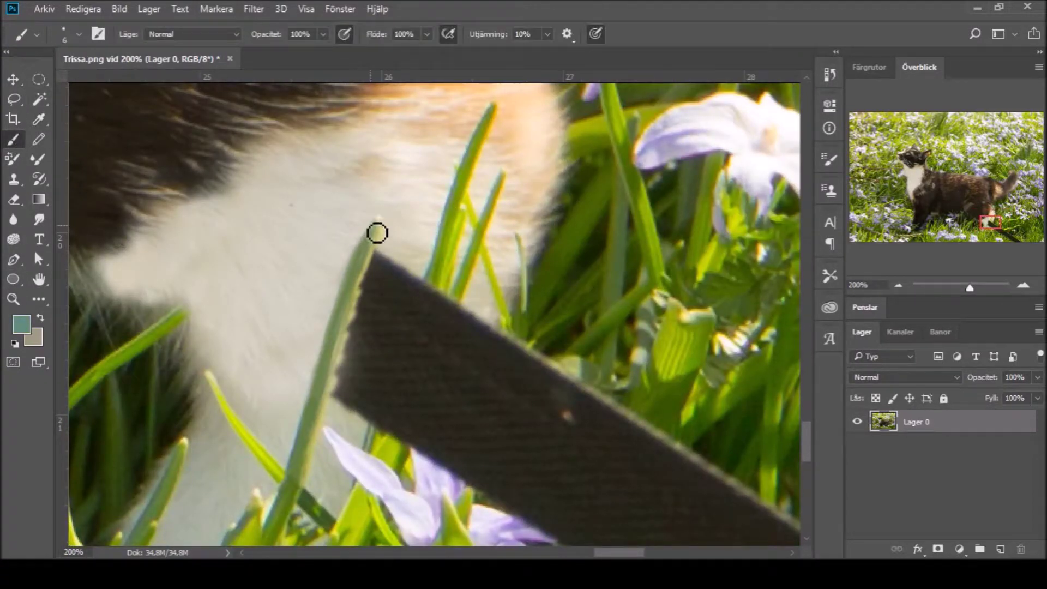
pyautogui.moveTo(354, 276); pyautogui.dragTo(317, 395)
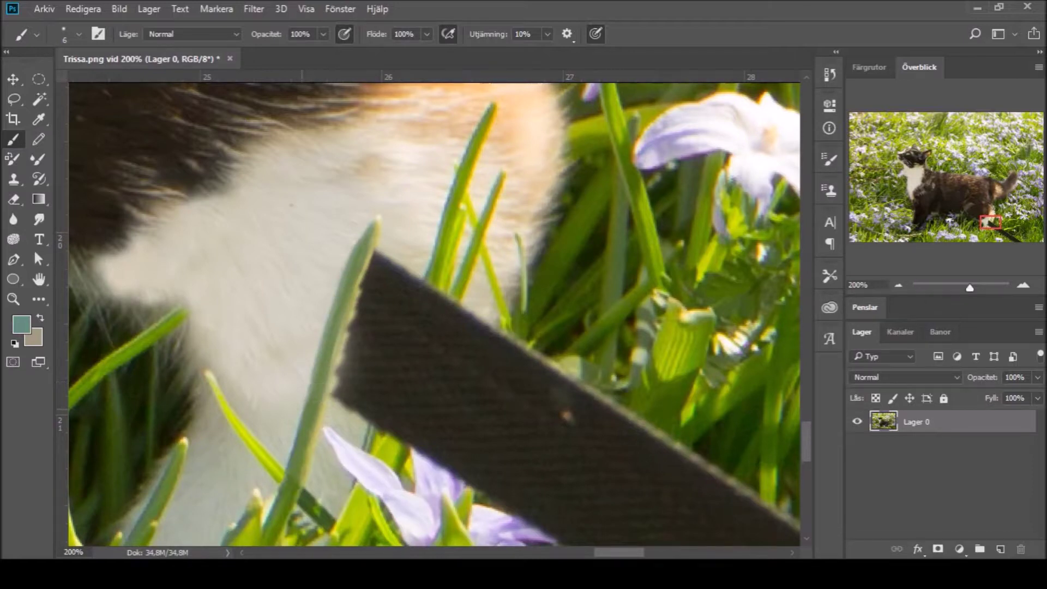
# Step: Clone white fur over the board's upper-left corner with a size 29–45 Clone Stamp
pyautogui.press('s')
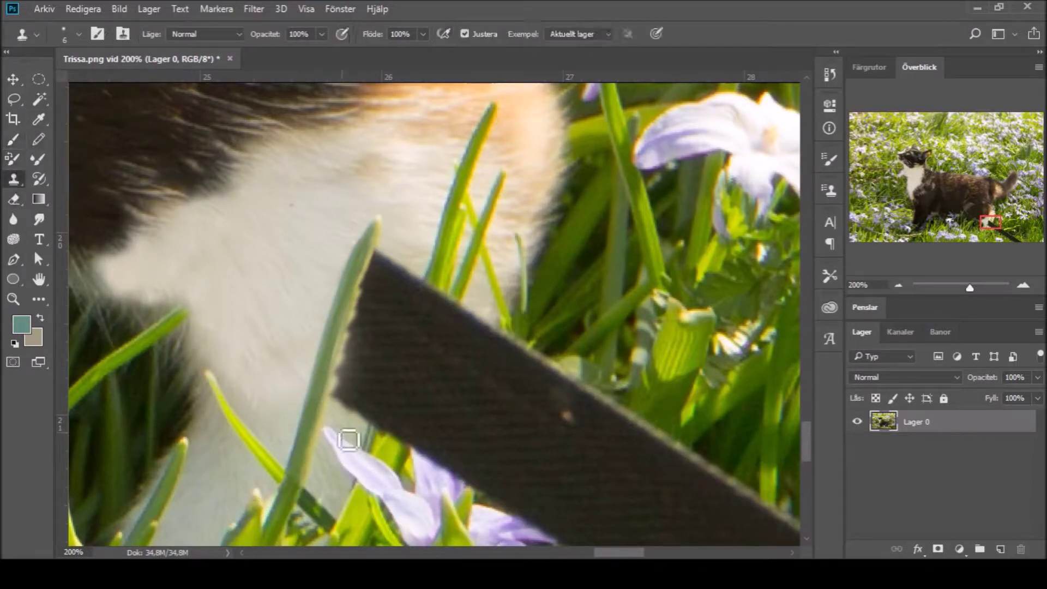
pyautogui.press(']')
pyautogui.press(']')
pyautogui.press(']')
pyautogui.press(']')
pyautogui.press(']')
pyautogui.press(']')
pyautogui.moveTo(384, 273)
pyautogui.mouseDown()
pyautogui.moveTo(399, 231)
pyautogui.moveTo(390, 269)
pyautogui.moveTo(366, 296)
pyautogui.moveTo(386, 249)
pyautogui.moveTo(350, 319)
pyautogui.moveTo(350, 340)
pyautogui.moveTo(362, 299)
pyautogui.mouseUp()
pyautogui.keyDown('alt'); pyautogui.click(404, 248); pyautogui.keyUp('alt')
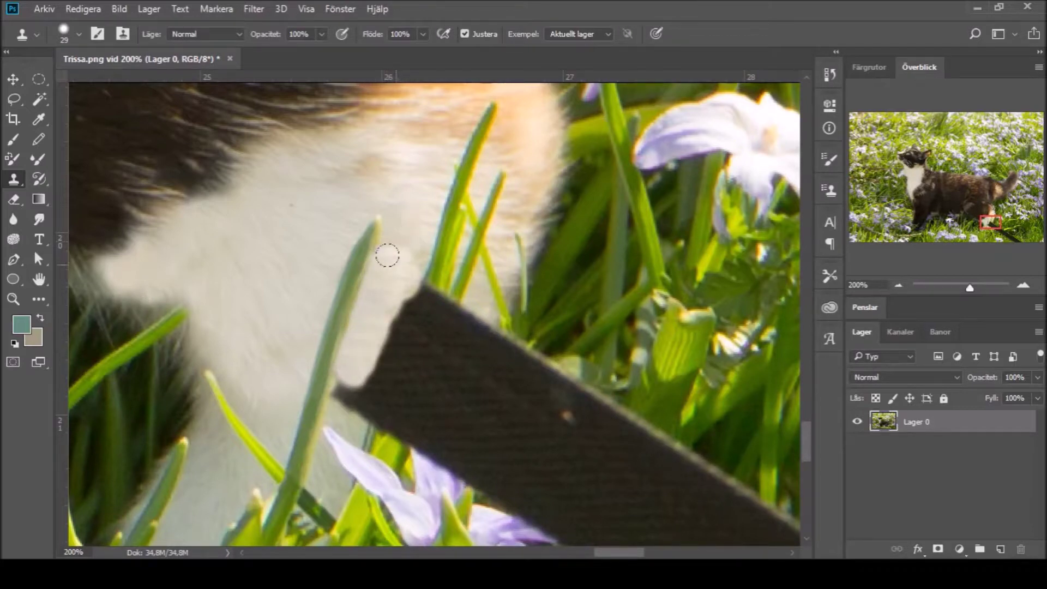
pyautogui.moveTo(383, 292)
pyautogui.mouseDown()
pyautogui.moveTo(368, 346)
pyautogui.moveTo(343, 378)
pyautogui.moveTo(359, 379)
pyautogui.moveTo(353, 365)
pyautogui.moveTo(431, 271)
pyautogui.moveTo(419, 301)
pyautogui.moveTo(453, 270)
pyautogui.moveTo(431, 321)
pyautogui.moveTo(436, 311)
pyautogui.moveTo(410, 299)
pyautogui.mouseUp()
pyautogui.press(']')
pyautogui.press(']')
pyautogui.press(']')
pyautogui.press(']')
pyautogui.hotkey('ctrl', 'alt', 'z')
pyautogui.hotkey('ctrl', 'alt', 'z')
pyautogui.hotkey('ctrl', 'alt', 'z')
pyautogui.hotkey('ctrl', 'alt', 'z')
pyautogui.hotkey('ctrl', 'alt', 'z')
pyautogui.press('z')
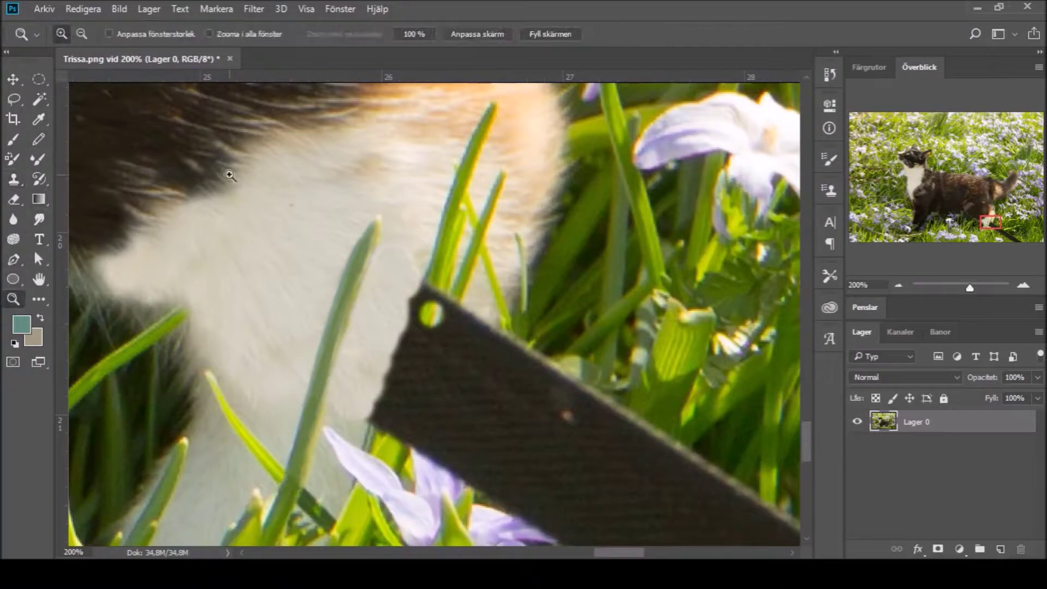
pyautogui.click(453, 353)
# Step: Clone the grass blade down over the board tip with a size-20 brush, cleaning the dark streak
pyautogui.press('s')
pyautogui.moveTo(436, 229); pyautogui.dragTo(415, 273)
pyautogui.hotkey('ctrl', 'alt', 'z')
pyautogui.press('[')
pyautogui.press('[')
pyautogui.press('[')
pyautogui.press('[')
pyautogui.press('[')
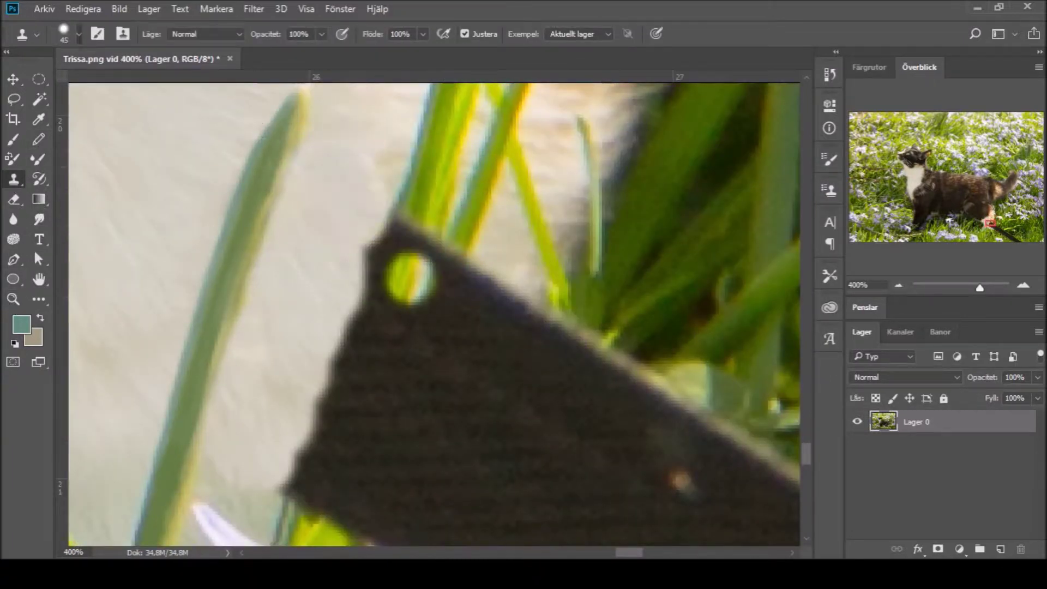
pyautogui.moveTo(415, 213)
pyautogui.mouseDown()
pyautogui.moveTo(384, 234)
pyautogui.moveTo(398, 262)
pyautogui.moveTo(435, 256)
pyautogui.moveTo(447, 283)
pyautogui.moveTo(362, 278)
pyautogui.moveTo(370, 261)
pyautogui.moveTo(355, 241)
pyautogui.moveTo(299, 400)
pyautogui.moveTo(414, 338)
pyautogui.moveTo(355, 431)
pyautogui.moveTo(469, 354)
pyautogui.mouseUp()
pyautogui.scroll(-3, 570, 316)
pyautogui.moveTo(630, 348); pyautogui.dragTo(651, 376)
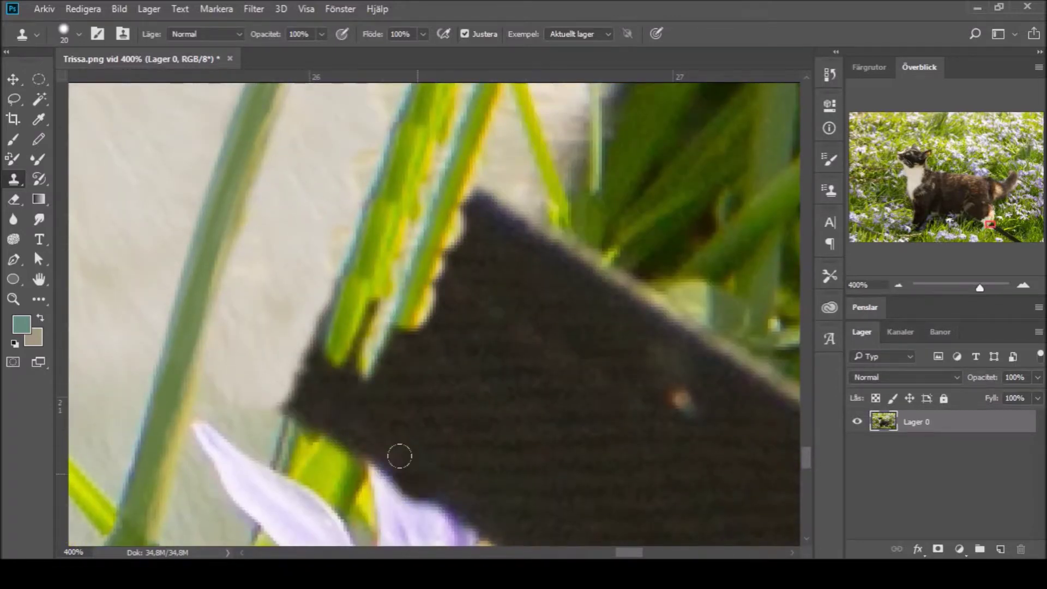
pyautogui.keyDown('alt'); pyautogui.click(402, 513); pyautogui.keyUp('alt')
pyautogui.moveTo(381, 480)
pyautogui.mouseDown()
pyautogui.moveTo(374, 416)
pyautogui.moveTo(436, 491)
pyautogui.moveTo(318, 301)
pyautogui.moveTo(302, 430)
pyautogui.moveTo(334, 276)
pyautogui.moveTo(299, 373)
pyautogui.moveTo(314, 357)
pyautogui.mouseUp()
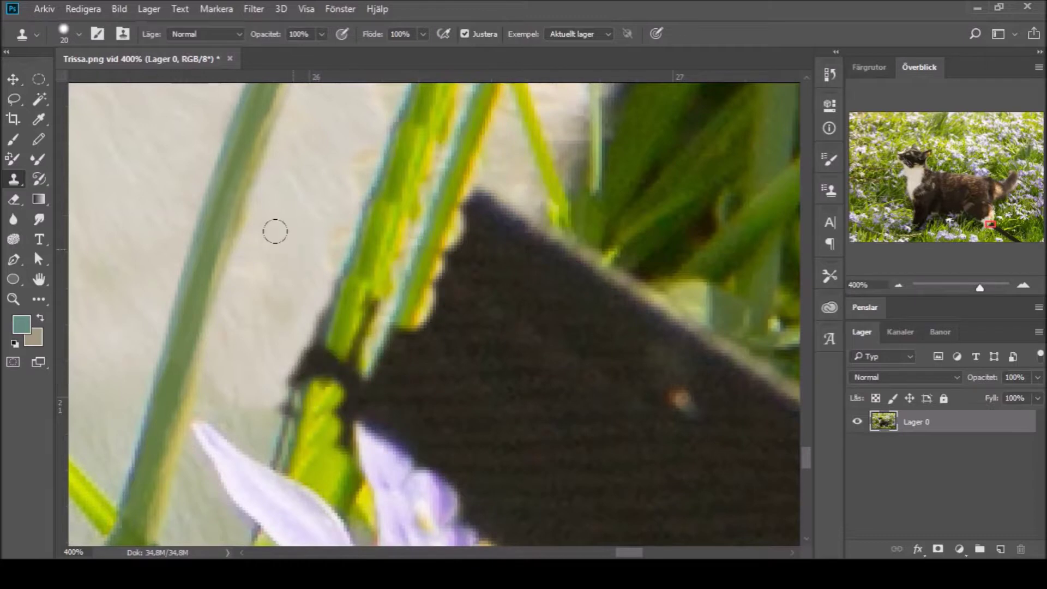
pyautogui.moveTo(271, 320); pyautogui.dragTo(255, 384)
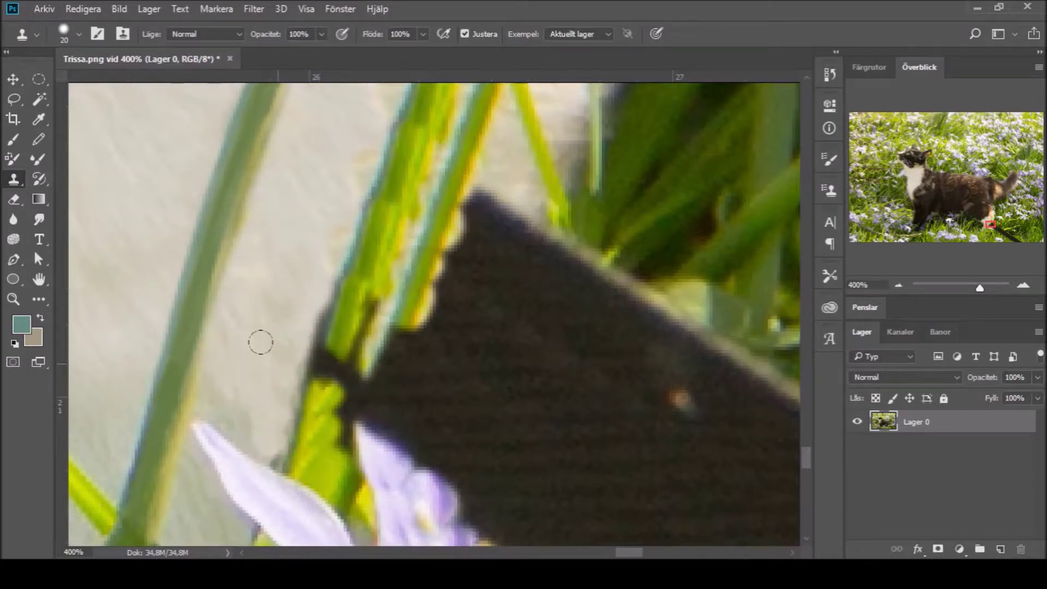
pyautogui.moveTo(268, 330)
pyautogui.mouseDown()
pyautogui.moveTo(318, 311)
pyautogui.moveTo(313, 345)
pyautogui.moveTo(321, 315)
pyautogui.moveTo(312, 355)
pyautogui.moveTo(321, 386)
pyautogui.moveTo(358, 242)
pyautogui.moveTo(316, 366)
pyautogui.mouseUp()
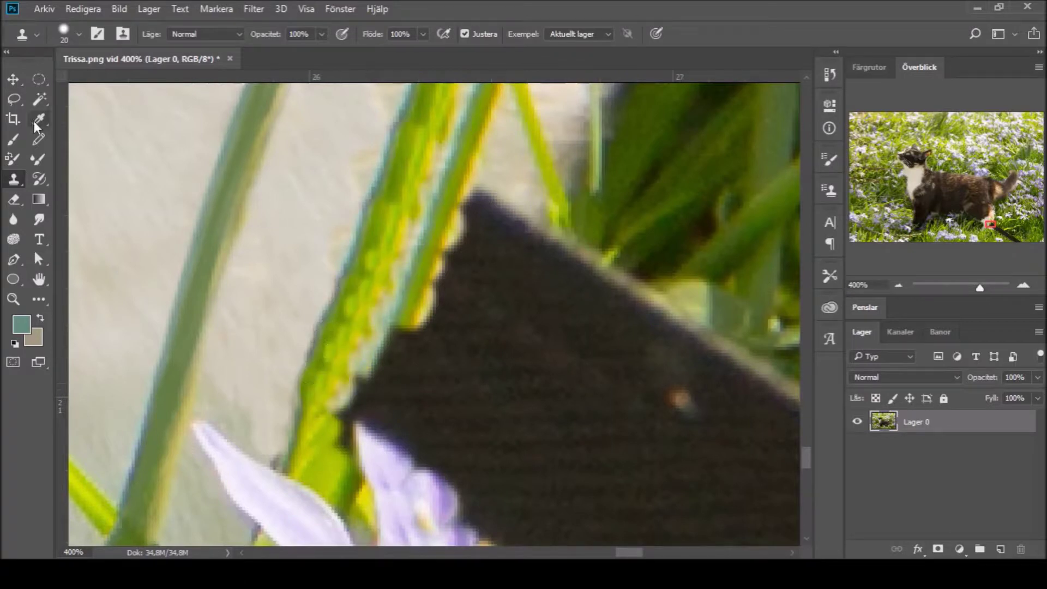
# Step: Paint over the blade's dark fringe in sampled yellow-green and brighter yellow
pyautogui.press('i')
pyautogui.click(418, 182)
pyautogui.press('b')
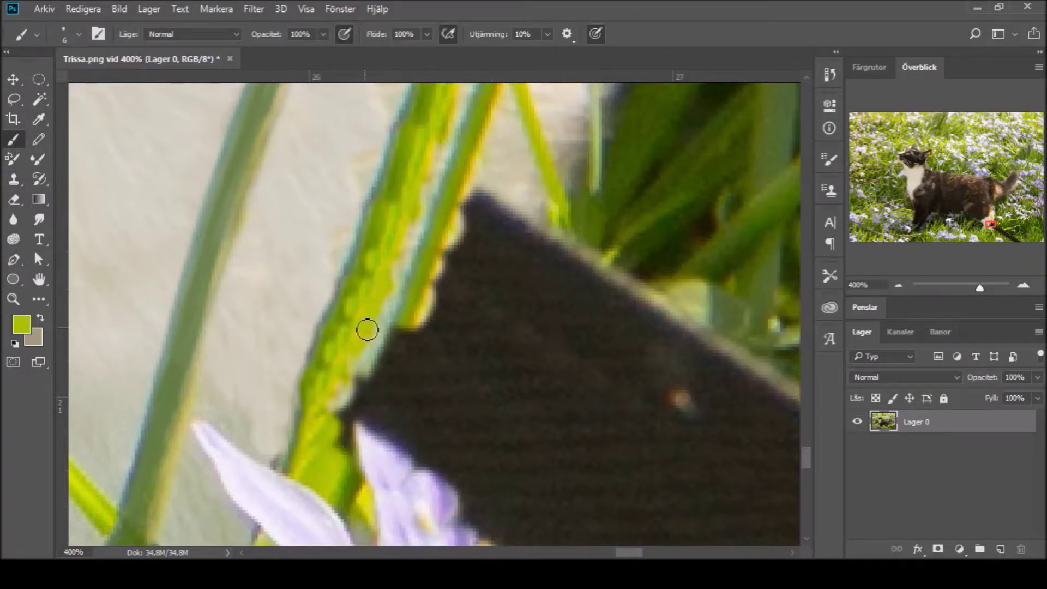
pyautogui.moveTo(409, 332)
pyautogui.mouseDown()
pyautogui.moveTo(383, 369)
pyautogui.moveTo(398, 324)
pyautogui.moveTo(357, 412)
pyautogui.mouseUp()
pyautogui.keyDown('alt'); pyautogui.click(427, 297); pyautogui.keyUp('alt')
pyautogui.moveTo(408, 340); pyautogui.dragTo(340, 443)
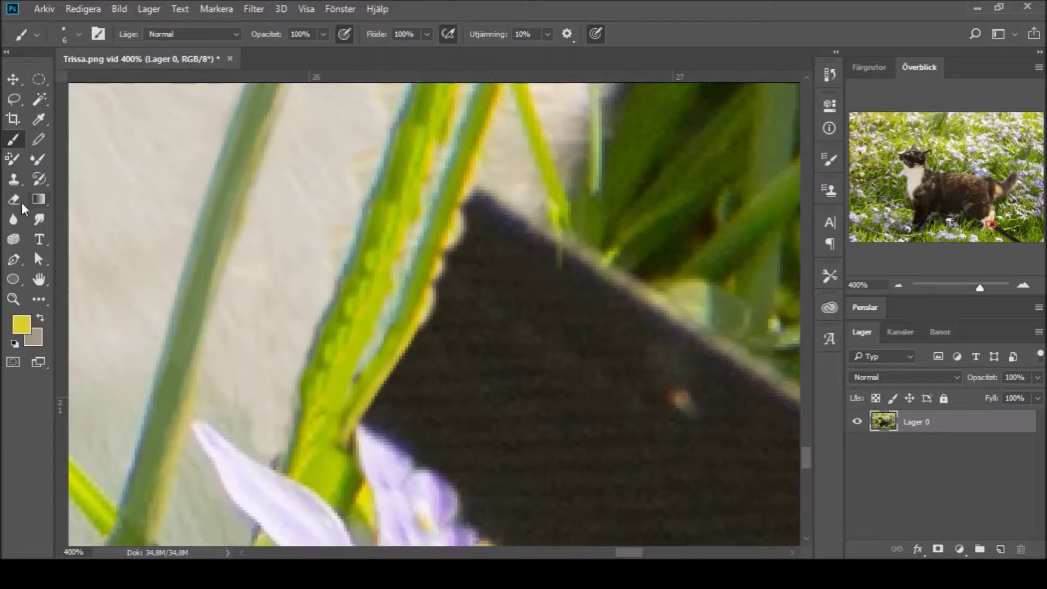
# Step: Clone beige background over the dark peak, undoing a stray grass patch
pyautogui.press('s')
pyautogui.moveTo(509, 183)
pyautogui.mouseDown()
pyautogui.moveTo(479, 180)
pyautogui.moveTo(467, 191)
pyautogui.moveTo(501, 210)
pyautogui.moveTo(446, 249)
pyautogui.moveTo(480, 284)
pyautogui.moveTo(507, 248)
pyautogui.moveTo(540, 273)
pyautogui.mouseUp()
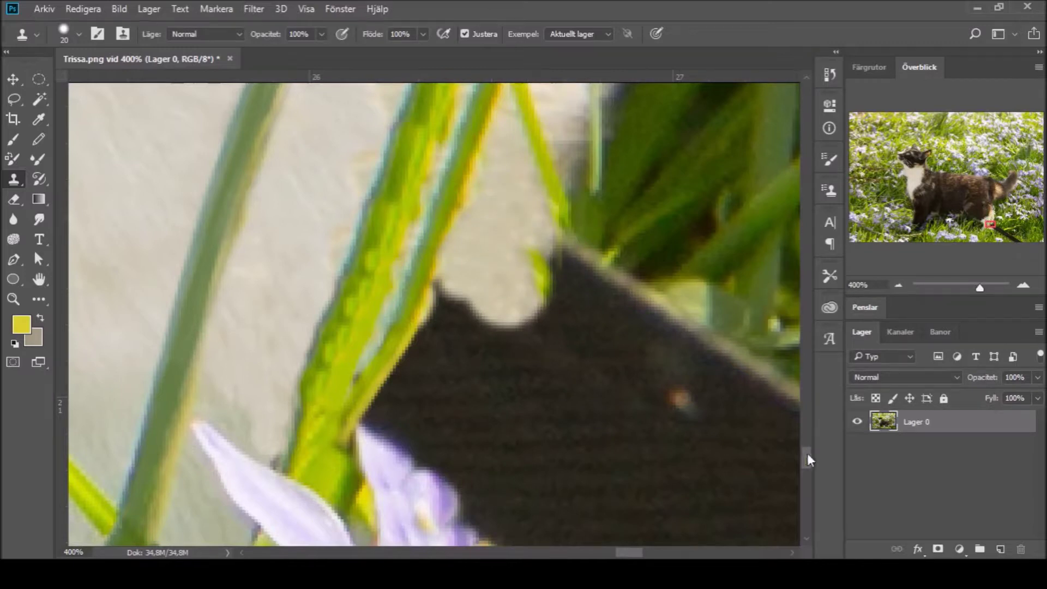
pyautogui.moveTo(806, 456); pyautogui.dragTo(806, 465)
pyautogui.hotkey('ctrl', 'z')
# Step: Heal the petal and leaf edge so it blends into the dark area
pyautogui.press('j')
pyautogui.click(384, 248)
pyautogui.moveTo(382, 227); pyautogui.dragTo(387, 253)
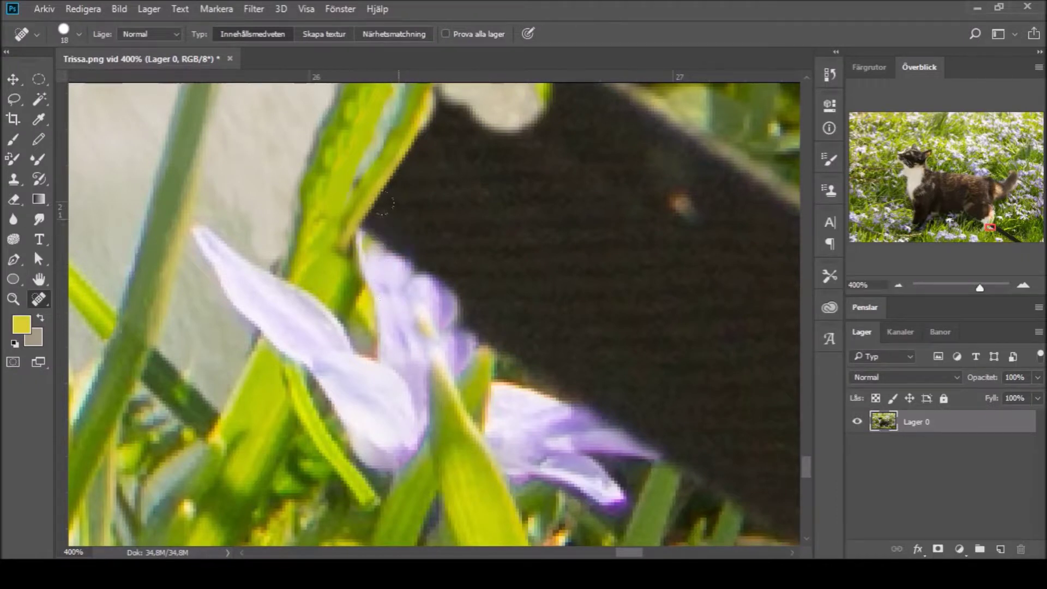
pyautogui.moveTo(409, 285); pyautogui.dragTo(436, 297)
pyautogui.moveTo(439, 255); pyautogui.dragTo(422, 294)
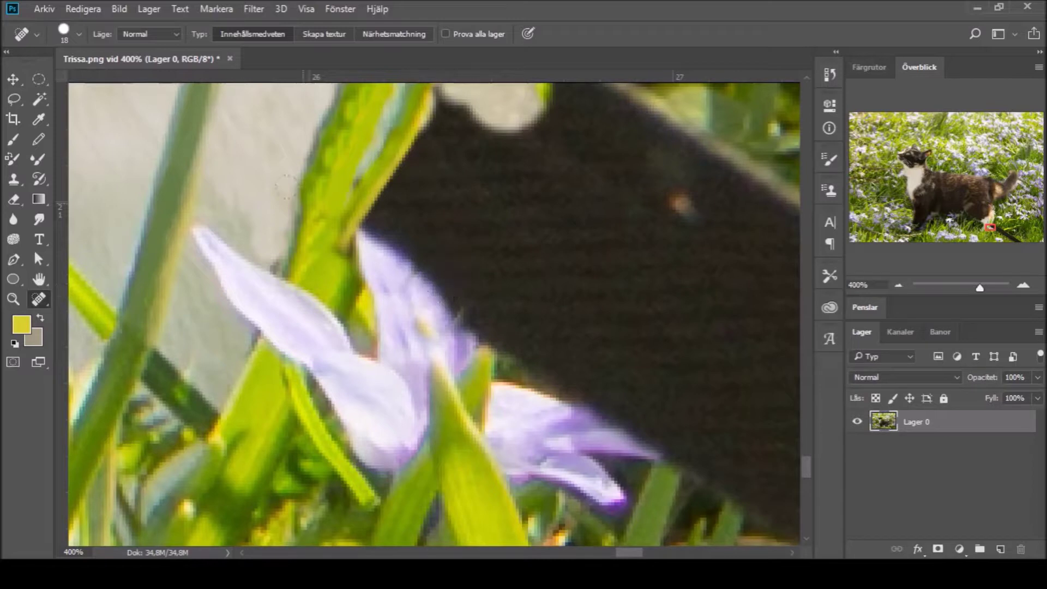
pyautogui.moveTo(498, 109)
pyautogui.mouseDown()
pyautogui.moveTo(458, 93)
pyautogui.moveTo(467, 158)
pyautogui.mouseUp()
# Step: Extend the light background patch over the dark edge with the Clone Stamp
pyautogui.press('s')
pyautogui.hotkey('ctrl', 'z')
pyautogui.scroll(2, 465, 201)
pyautogui.moveTo(465, 201)
pyautogui.mouseDown()
pyautogui.moveTo(518, 175)
pyautogui.moveTo(561, 229)
pyautogui.mouseUp()
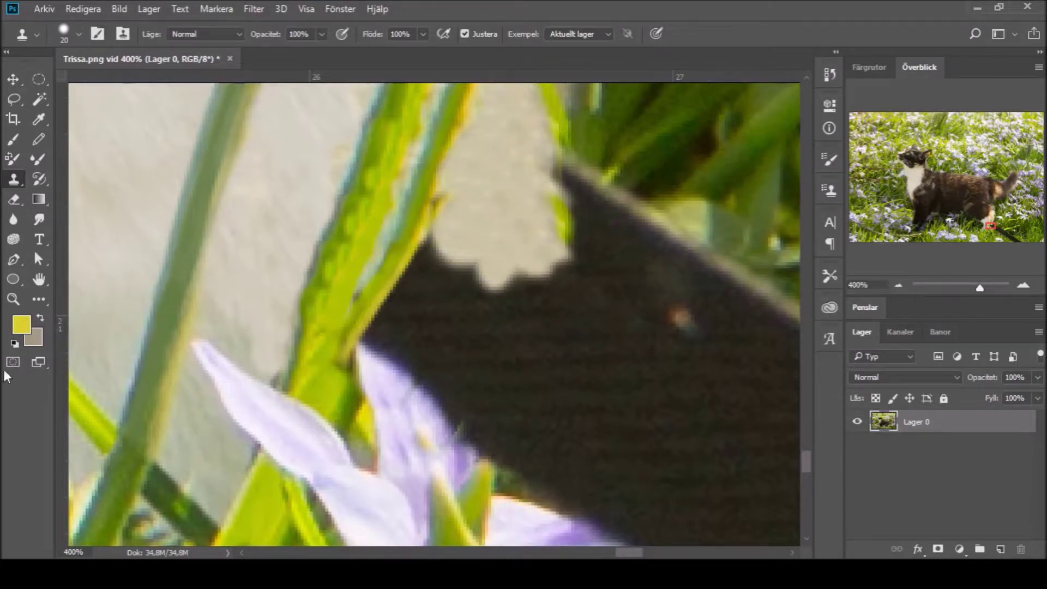
pyautogui.moveTo(980, 287); pyautogui.dragTo(951, 288)
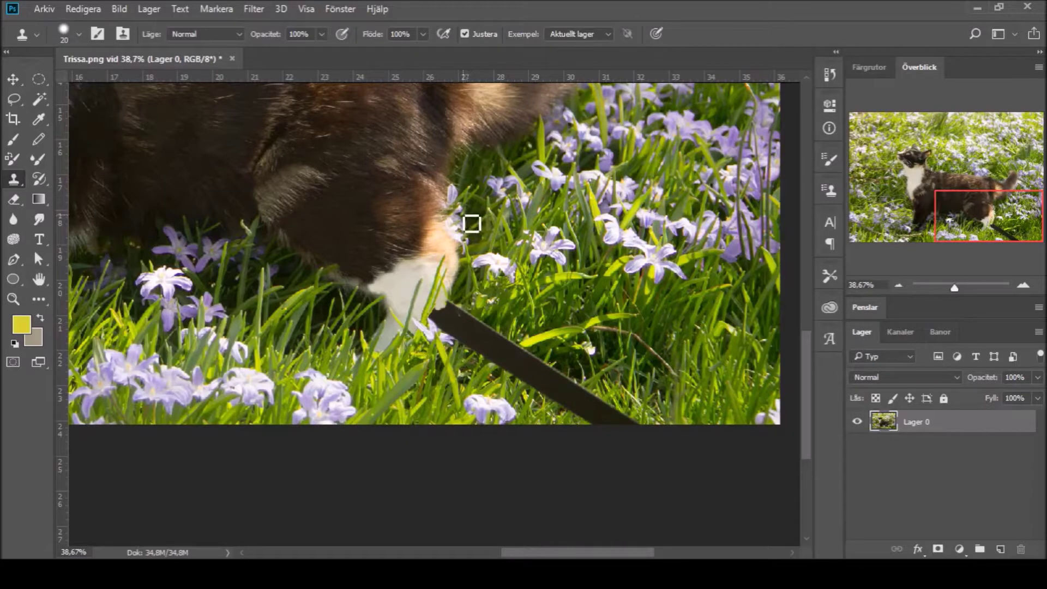
# Step: At 200%, clone grass over the fur edge and fence texture over the light patch
pyautogui.press('z')
pyautogui.click(459, 326)
pyautogui.press('b')
pyautogui.press('s')
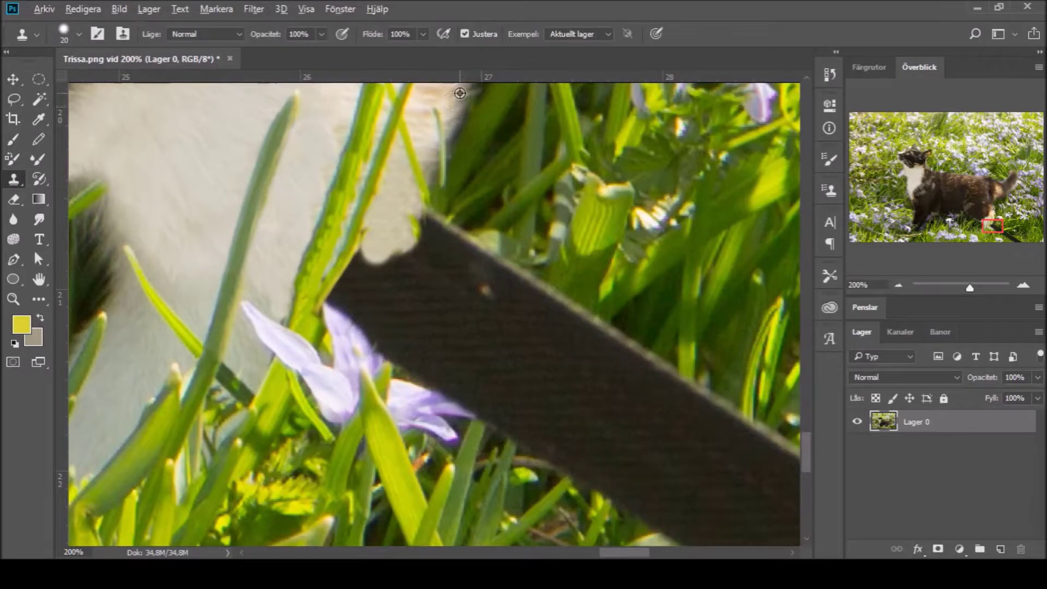
pyautogui.moveTo(441, 130)
pyautogui.mouseDown()
pyautogui.moveTo(436, 163)
pyautogui.moveTo(458, 106)
pyautogui.mouseUp()
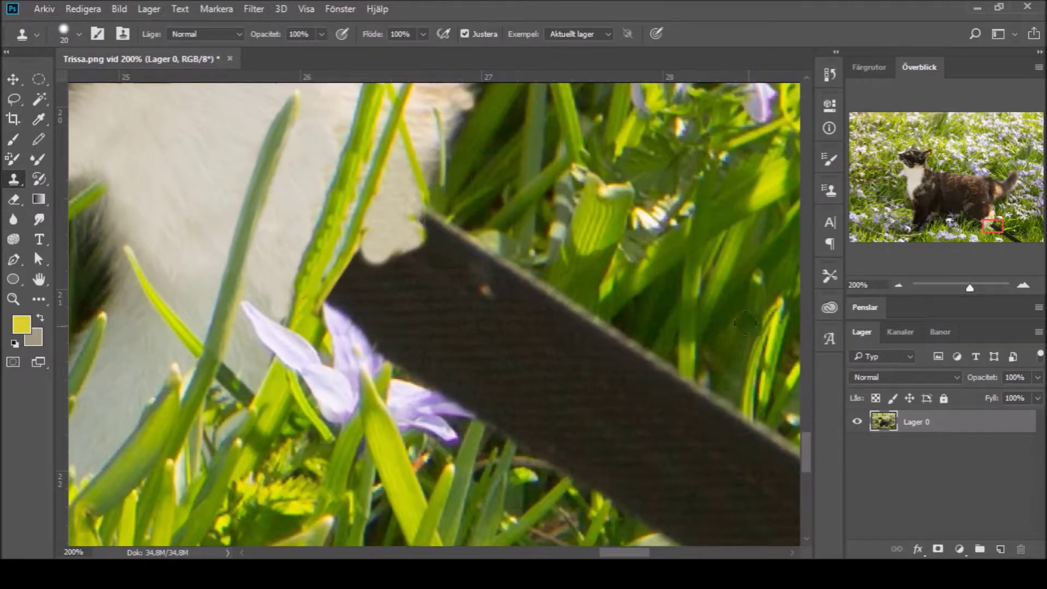
pyautogui.scroll(3, 520, 241)
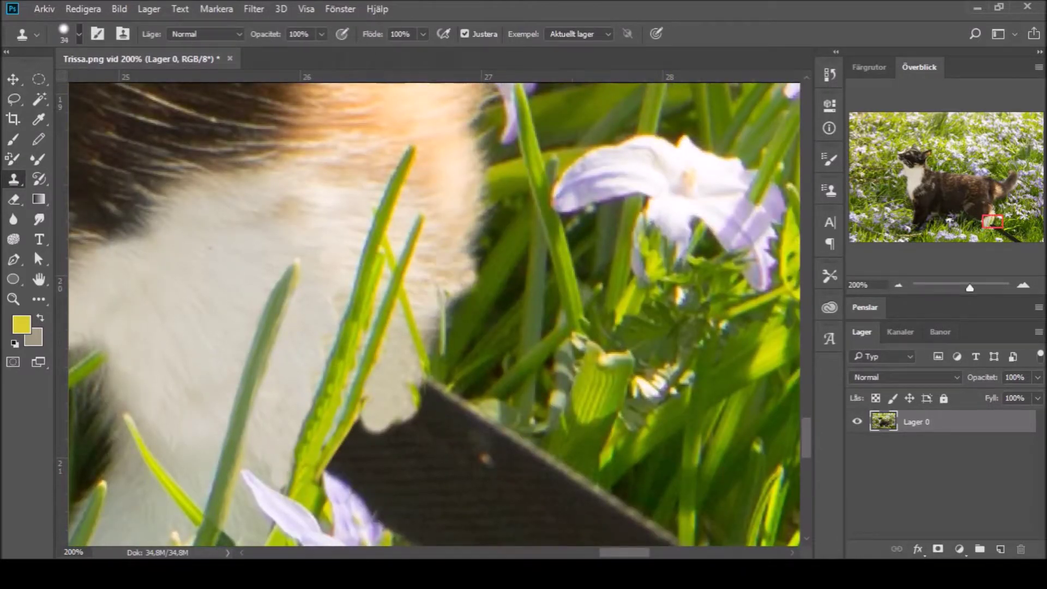
pyautogui.press(']')
pyautogui.press(']')
pyautogui.press(']')
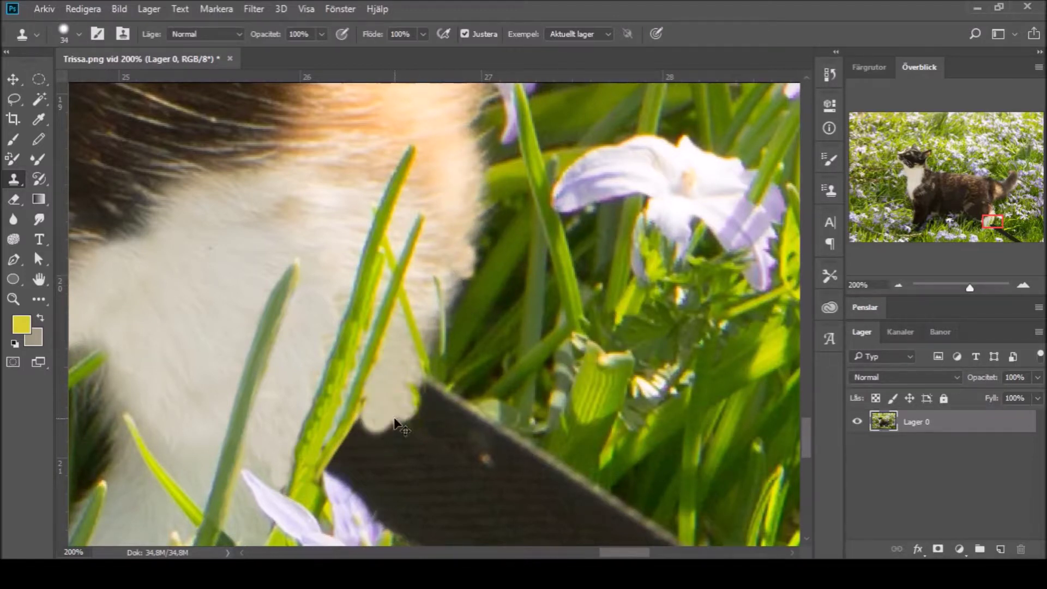
pyautogui.click(408, 403)
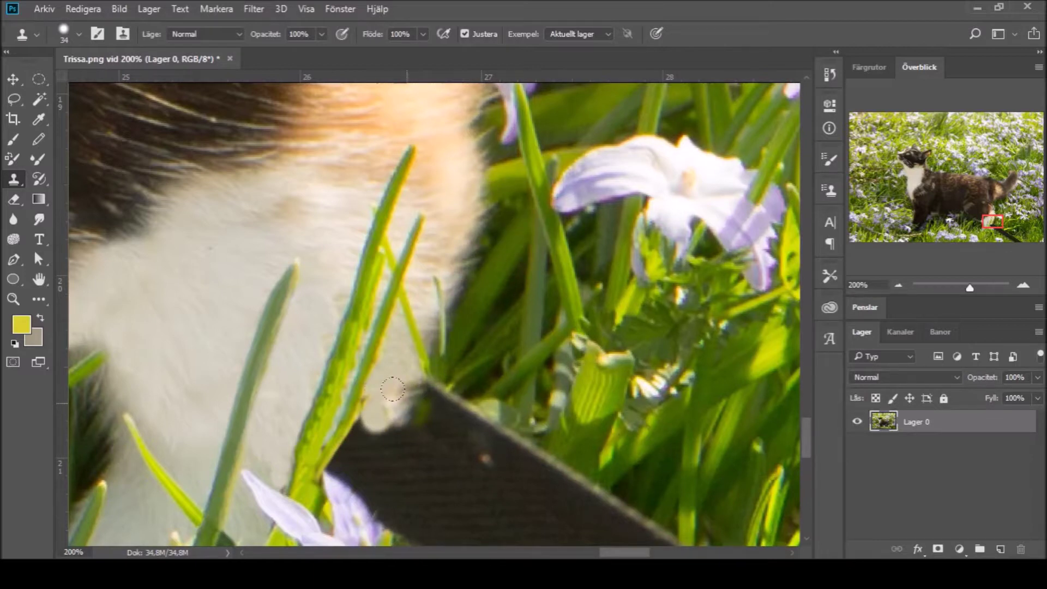
pyautogui.keyDown('alt'); pyautogui.click(454, 289); pyautogui.keyUp('alt')
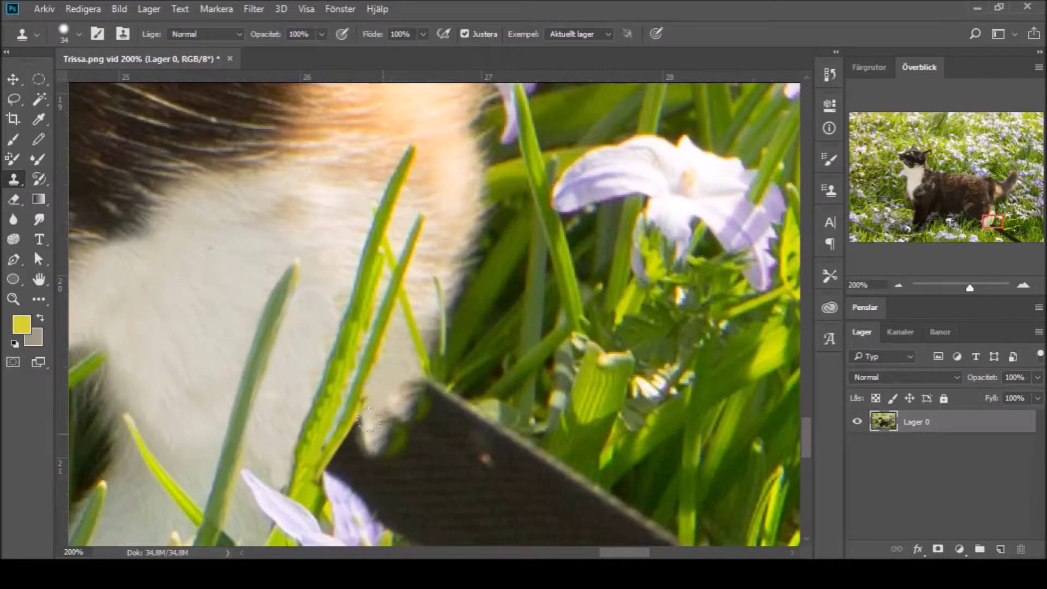
pyautogui.moveTo(362, 431); pyautogui.dragTo(377, 415)
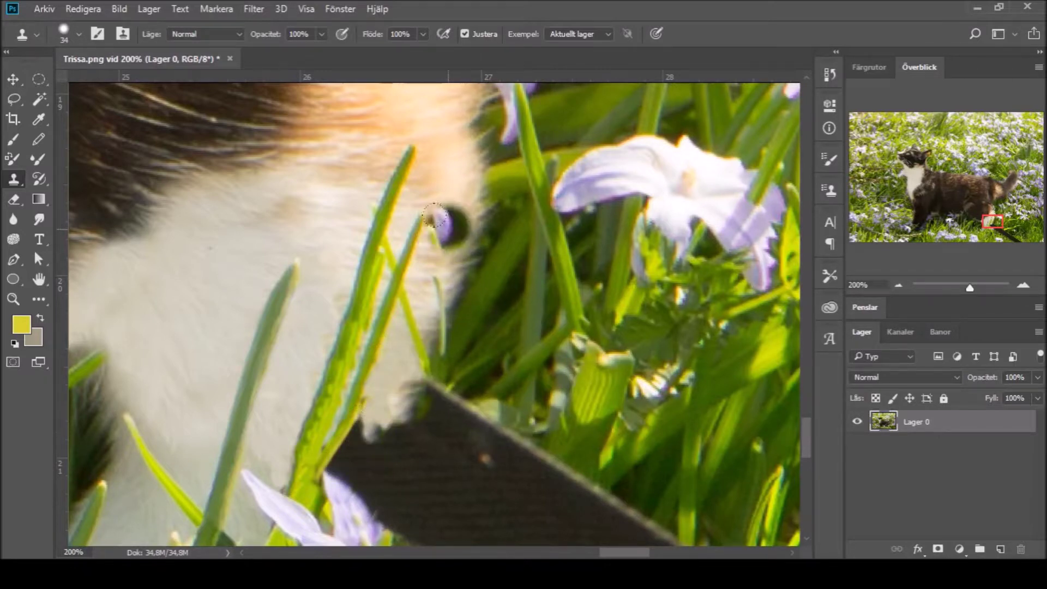
pyautogui.hotkey('ctrl', 'z')
pyautogui.moveTo(359, 398)
pyautogui.mouseDown()
pyautogui.moveTo(351, 469)
pyautogui.moveTo(398, 430)
pyautogui.mouseUp()
# Step: Repaint the lower grass blade in sampled greens and yellow-green
pyautogui.press('b')
pyautogui.keyDown('alt'); pyautogui.click(361, 311); pyautogui.keyUp('alt')
pyautogui.moveTo(334, 399)
pyautogui.mouseDown()
pyautogui.moveTo(306, 483)
pyautogui.moveTo(334, 398)
pyautogui.moveTo(329, 458)
pyautogui.moveTo(304, 504)
pyautogui.mouseUp()
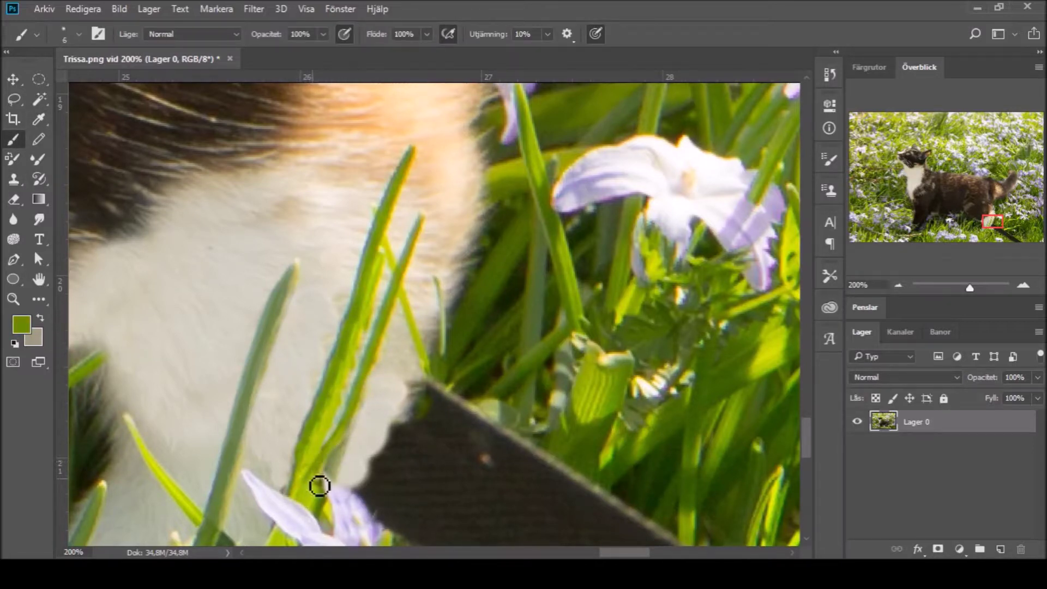
pyautogui.keyDown('alt'); pyautogui.click(297, 441); pyautogui.keyUp('alt')
pyautogui.moveTo(321, 481)
pyautogui.mouseDown()
pyautogui.moveTo(341, 446)
pyautogui.moveTo(328, 467)
pyautogui.moveTo(325, 430)
pyautogui.moveTo(354, 356)
pyautogui.mouseUp()
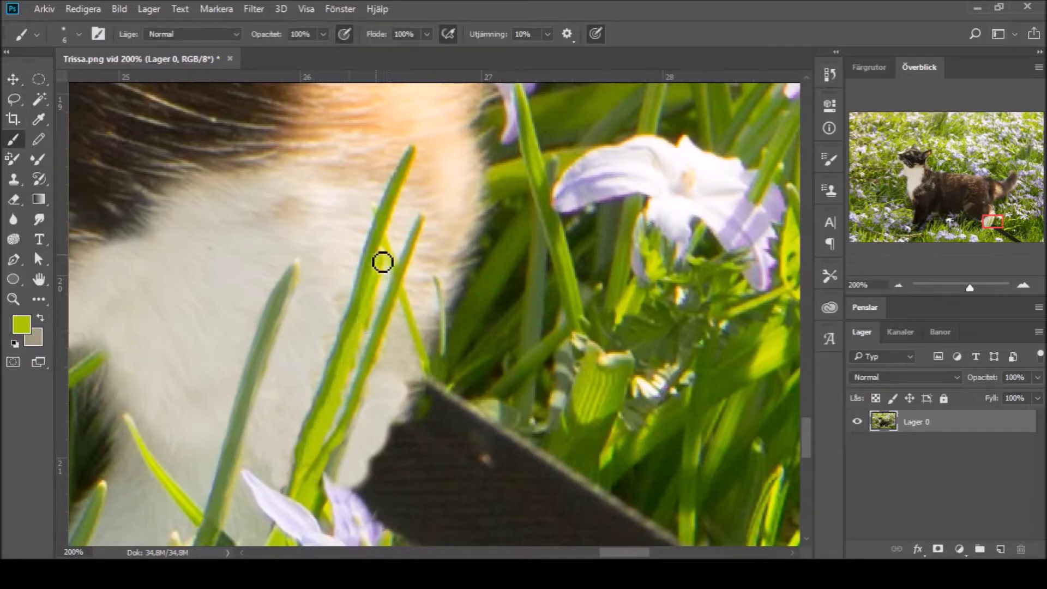
pyautogui.press('i')
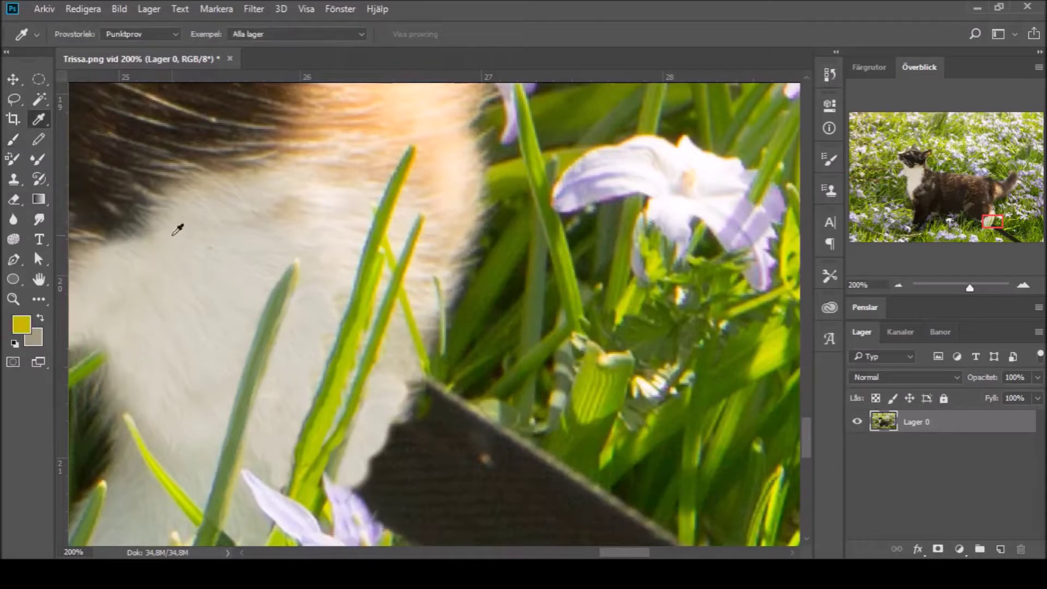
pyautogui.press('b')
pyautogui.moveTo(383, 279)
pyautogui.mouseDown()
pyautogui.moveTo(334, 435)
pyautogui.moveTo(366, 417)
pyautogui.mouseUp()
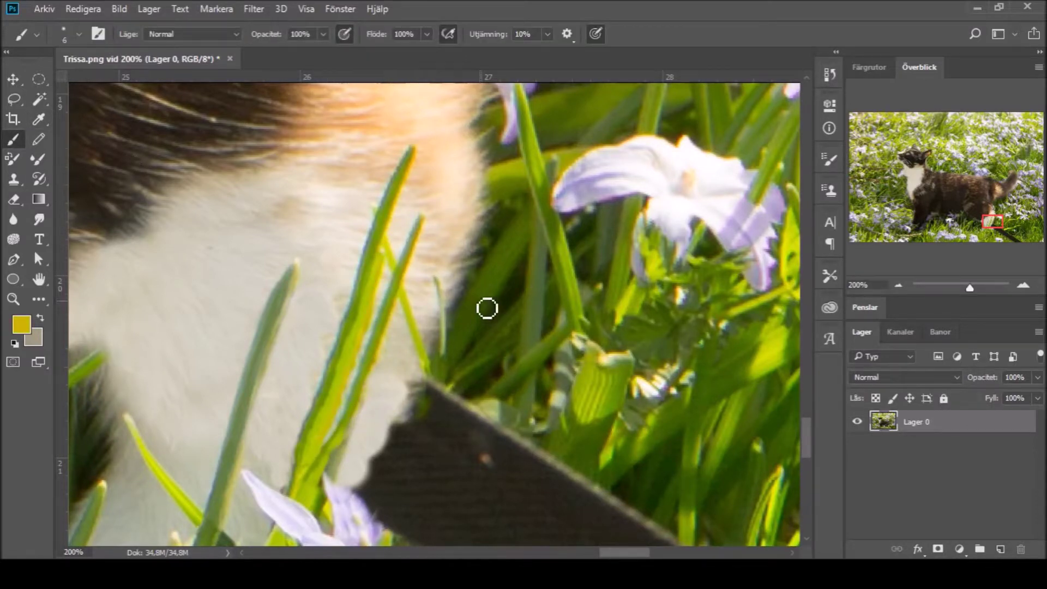
# Step: Extend the purple petal tip over the post's edge in sampled petal purple
pyautogui.keyDown('alt'); pyautogui.click(366, 494); pyautogui.keyUp('alt')
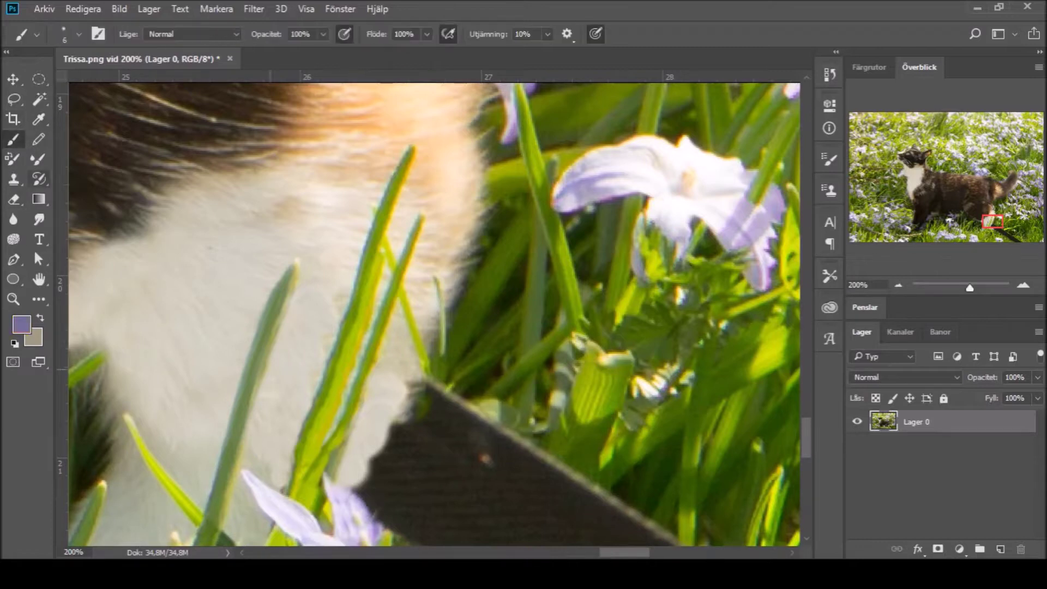
pyautogui.scroll(-3, 802, 426)
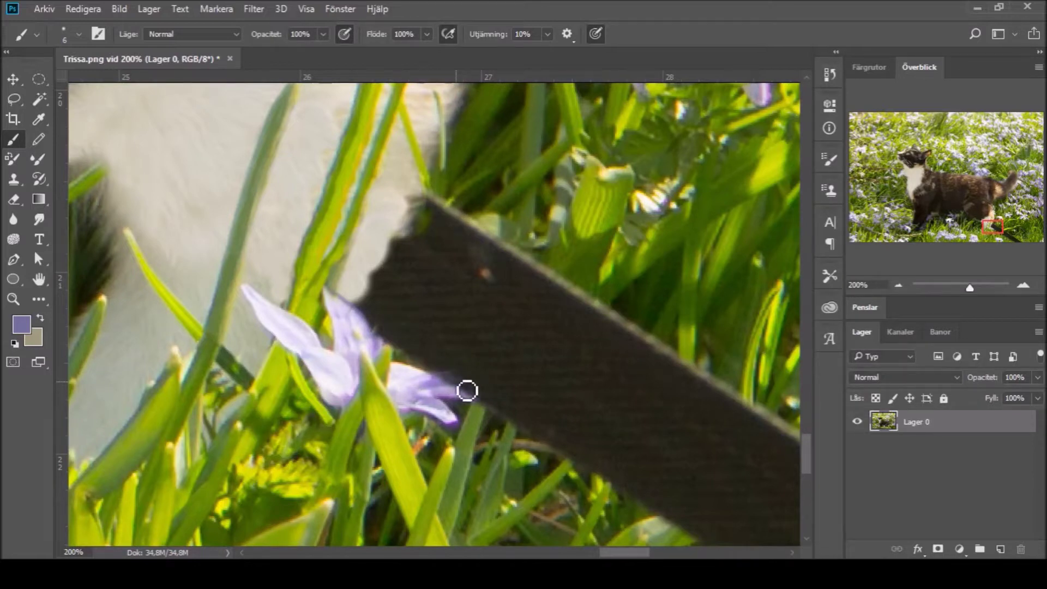
pyautogui.moveTo(463, 389)
pyautogui.mouseDown()
pyautogui.moveTo(458, 383)
pyautogui.moveTo(481, 400)
pyautogui.moveTo(453, 381)
pyautogui.mouseUp()
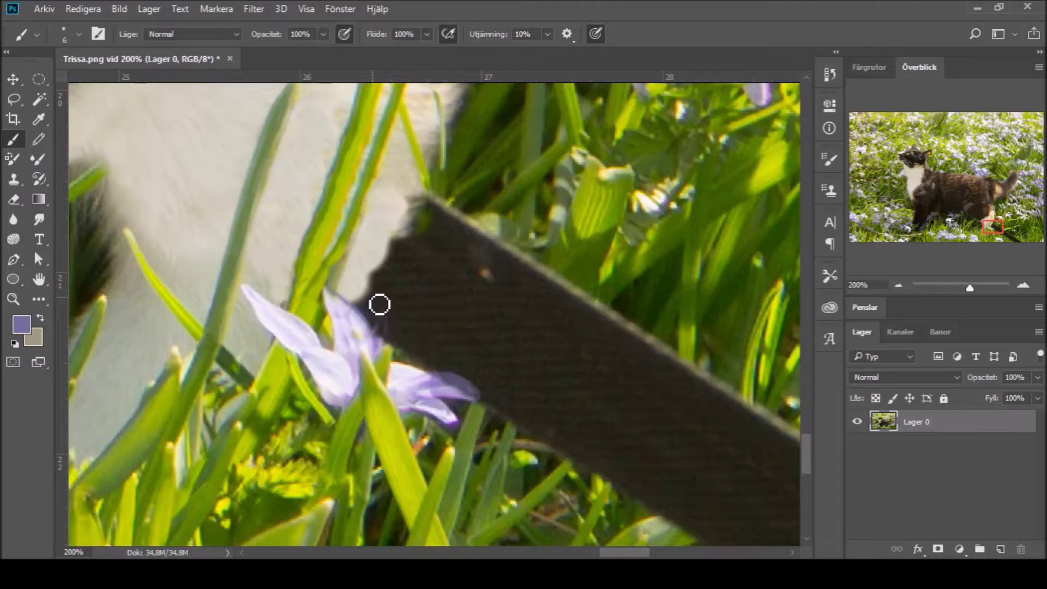
pyautogui.moveTo(384, 305)
pyautogui.mouseDown()
pyautogui.moveTo(394, 341)
pyautogui.moveTo(381, 332)
pyautogui.moveTo(378, 304)
pyautogui.moveTo(374, 374)
pyautogui.mouseUp()
# Step: Paint light fur wisps over the post's upper corner, replacing the last purple stroke
pyautogui.press('alt')
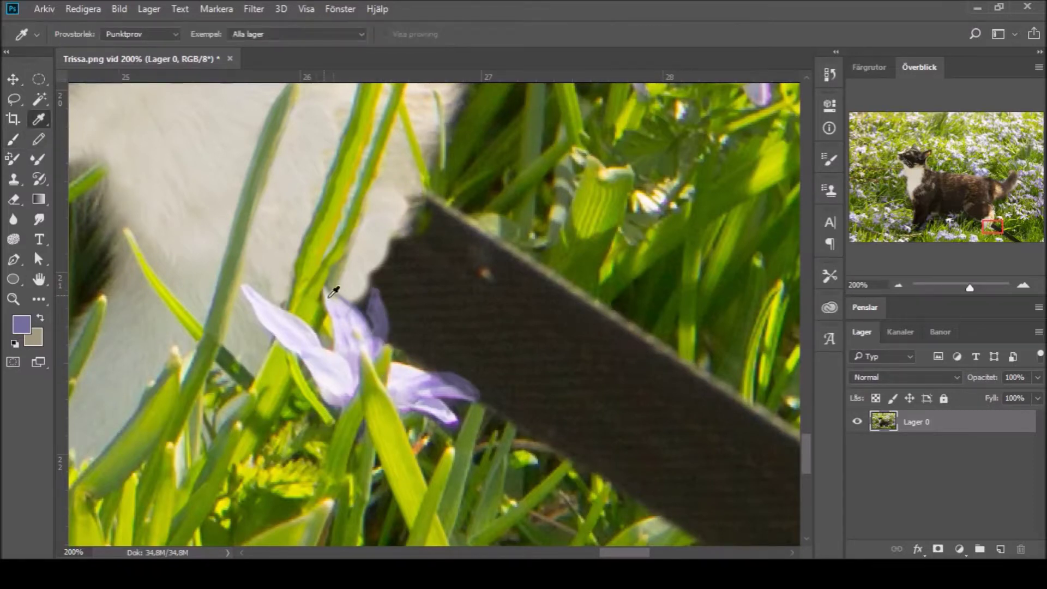
pyautogui.click(14, 140)
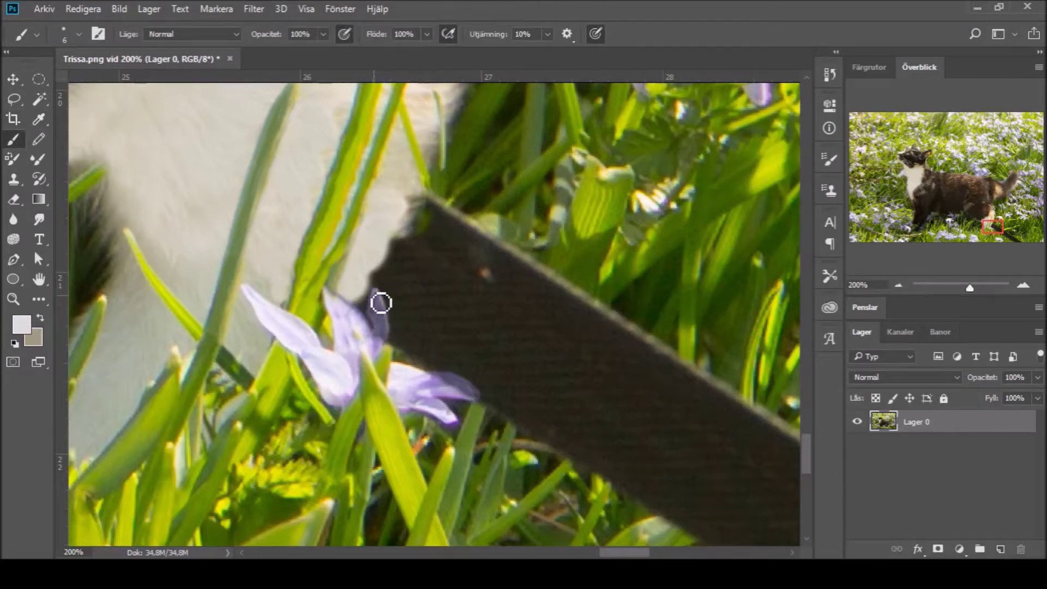
pyautogui.hotkey('ctrl', 'z')
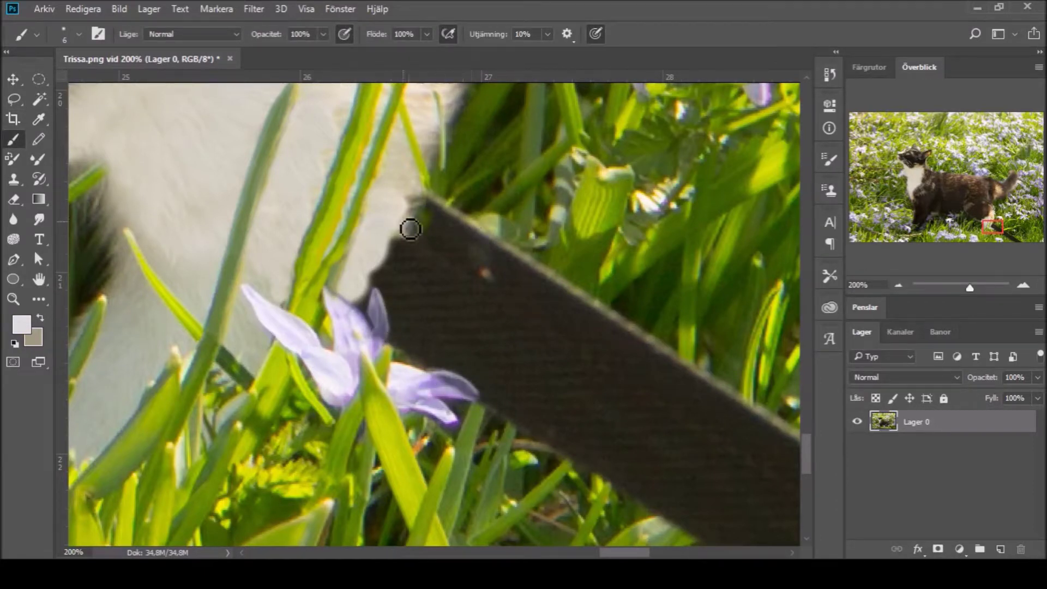
pyautogui.keyDown('alt'); pyautogui.click(204, 135); pyautogui.keyUp('alt')
pyautogui.moveTo(387, 235)
pyautogui.mouseDown()
pyautogui.moveTo(407, 193)
pyautogui.moveTo(417, 266)
pyautogui.moveTo(397, 230)
pyautogui.moveTo(404, 297)
pyautogui.moveTo(387, 253)
pyautogui.moveTo(394, 266)
pyautogui.moveTo(364, 309)
pyautogui.moveTo(366, 293)
pyautogui.moveTo(381, 301)
pyautogui.moveTo(387, 290)
pyautogui.moveTo(376, 260)
pyautogui.moveTo(376, 299)
pyautogui.moveTo(366, 252)
pyautogui.moveTo(370, 291)
pyautogui.moveTo(417, 210)
pyautogui.moveTo(421, 230)
pyautogui.moveTo(393, 285)
pyautogui.mouseUp()
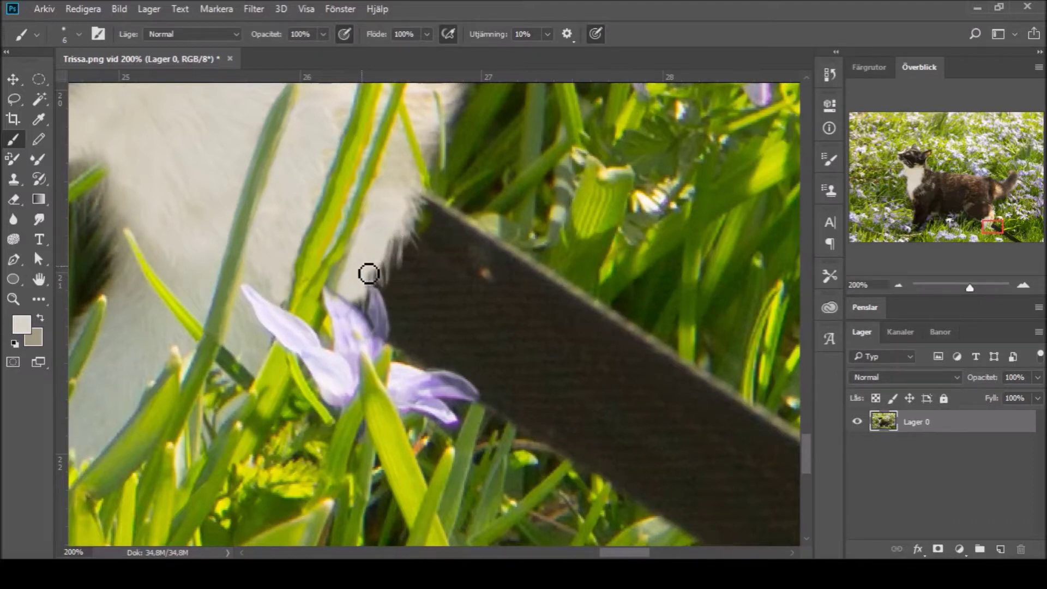
# Step: Add fur wisps along the post's upper edge, then clone grass over its lower edge
pyautogui.press('x')
pyautogui.moveTo(376, 251); pyautogui.dragTo(404, 234)
pyautogui.moveTo(954, 258); pyautogui.dragTo(997, 270)
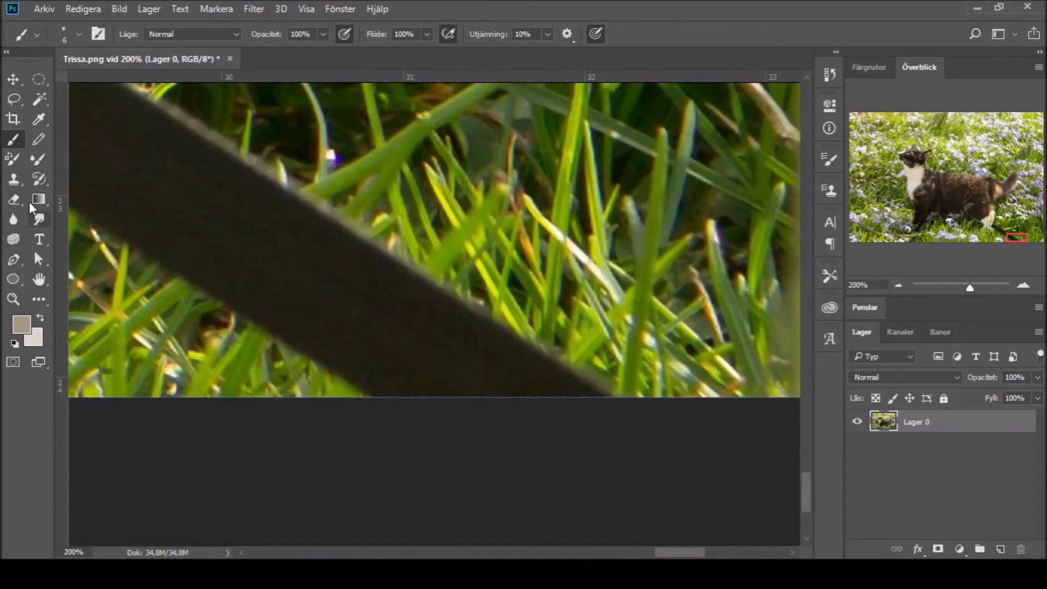
pyautogui.press('s')
pyautogui.moveTo(541, 312)
pyautogui.mouseDown()
pyautogui.moveTo(481, 358)
pyautogui.moveTo(476, 316)
pyautogui.moveTo(510, 344)
pyautogui.moveTo(375, 301)
pyautogui.moveTo(295, 214)
pyautogui.mouseUp()
pyautogui.moveTo(284, 349)
pyautogui.mouseDown()
pyautogui.moveTo(354, 365)
pyautogui.moveTo(436, 354)
pyautogui.mouseUp()
# Step: With a size-133 Clone Stamp, cover the rest of the post's lower end with grass, viewing at 50%
pyautogui.press(']')
pyautogui.press(']')
pyautogui.press(']')
pyautogui.press(']')
pyautogui.press(']')
pyautogui.press(']')
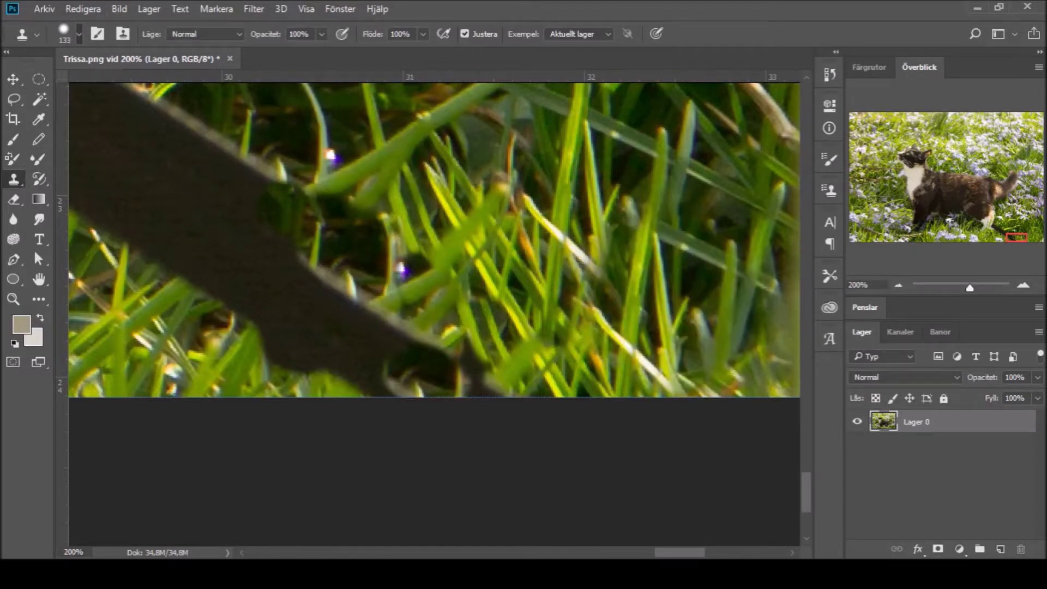
pyautogui.moveTo(545, 355); pyautogui.dragTo(229, 218)
pyautogui.moveTo(327, 180)
pyautogui.mouseDown()
pyautogui.moveTo(228, 163)
pyautogui.moveTo(404, 169)
pyautogui.moveTo(251, 158)
pyautogui.moveTo(134, 180)
pyautogui.mouseUp()
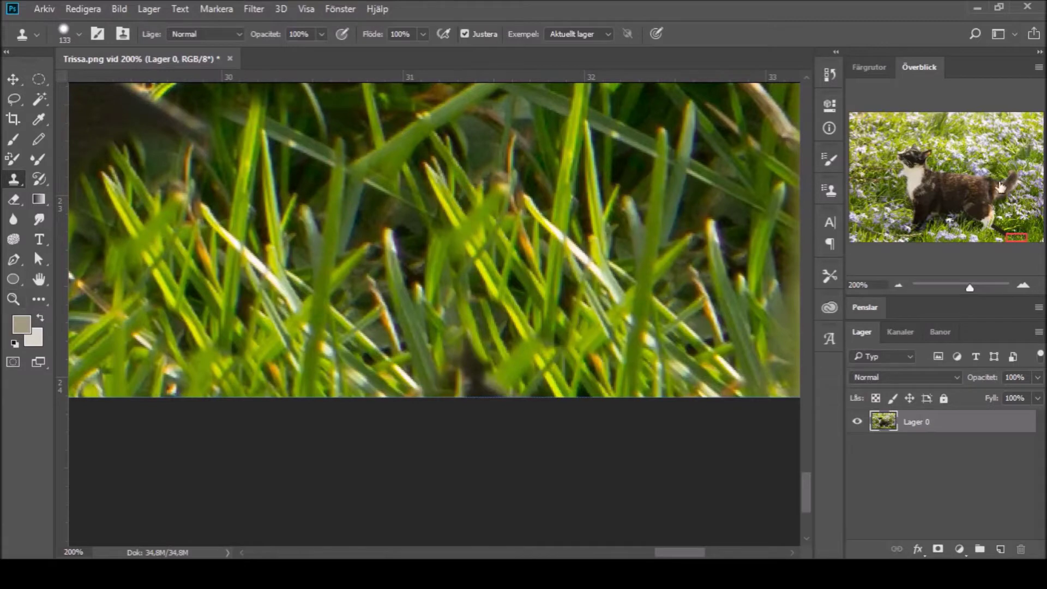
pyautogui.scroll(3, 327, 273)
pyautogui.click(140, 185)
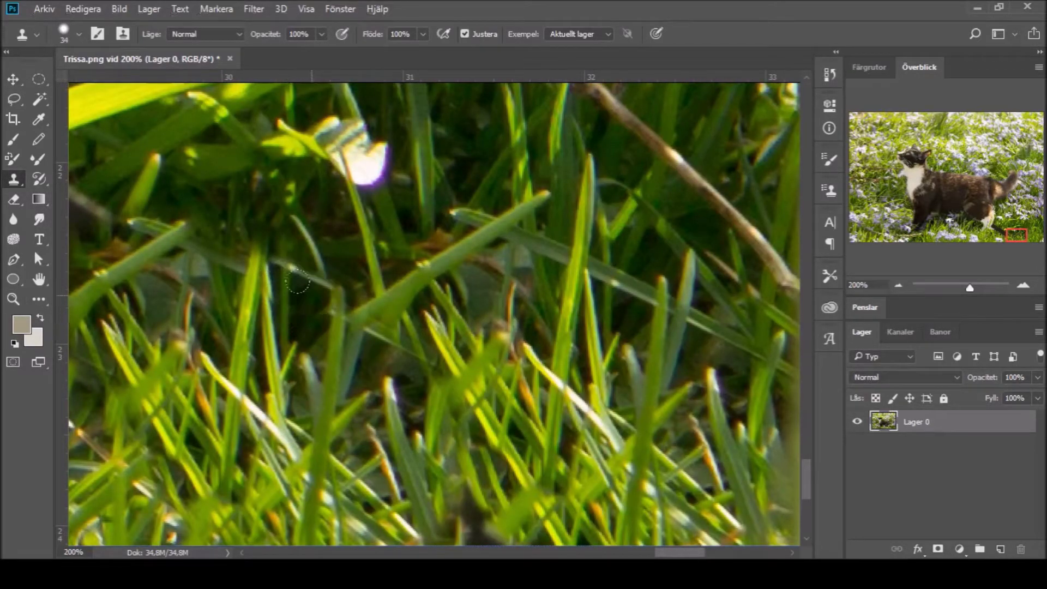
pyautogui.click(213, 248)
pyautogui.moveTo(213, 249)
pyautogui.mouseDown()
pyautogui.moveTo(139, 256)
pyautogui.moveTo(128, 218)
pyautogui.moveTo(179, 201)
pyautogui.moveTo(169, 180)
pyautogui.moveTo(90, 243)
pyautogui.moveTo(131, 227)
pyautogui.moveTo(86, 236)
pyautogui.moveTo(131, 234)
pyautogui.mouseUp()
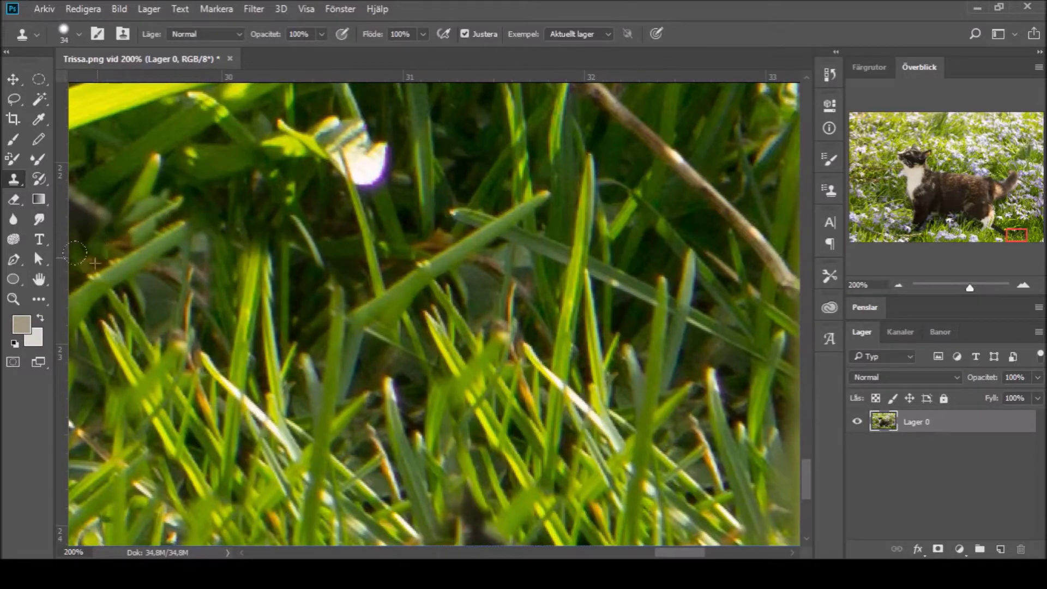
pyautogui.press('z')
pyautogui.keyDown('alt'); pyautogui.click(209, 265); pyautogui.keyUp('alt')
pyautogui.keyDown('alt'); pyautogui.click(209, 266); pyautogui.keyUp('alt')
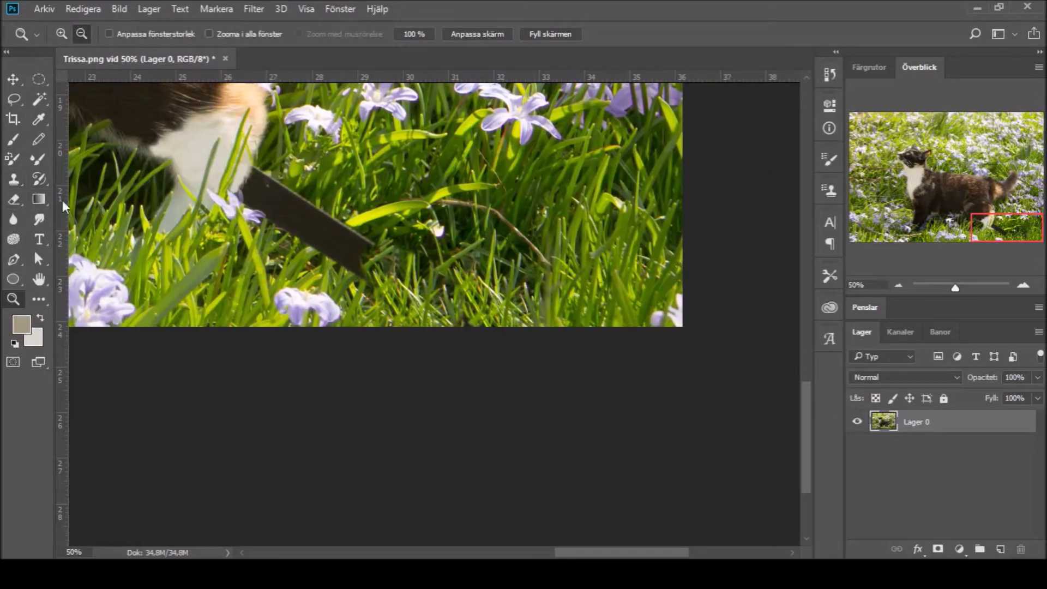
# Step: Clone grass over the dark bar's upper edge with a size-124 brush, undoing poor strokes
pyautogui.click(14, 199)
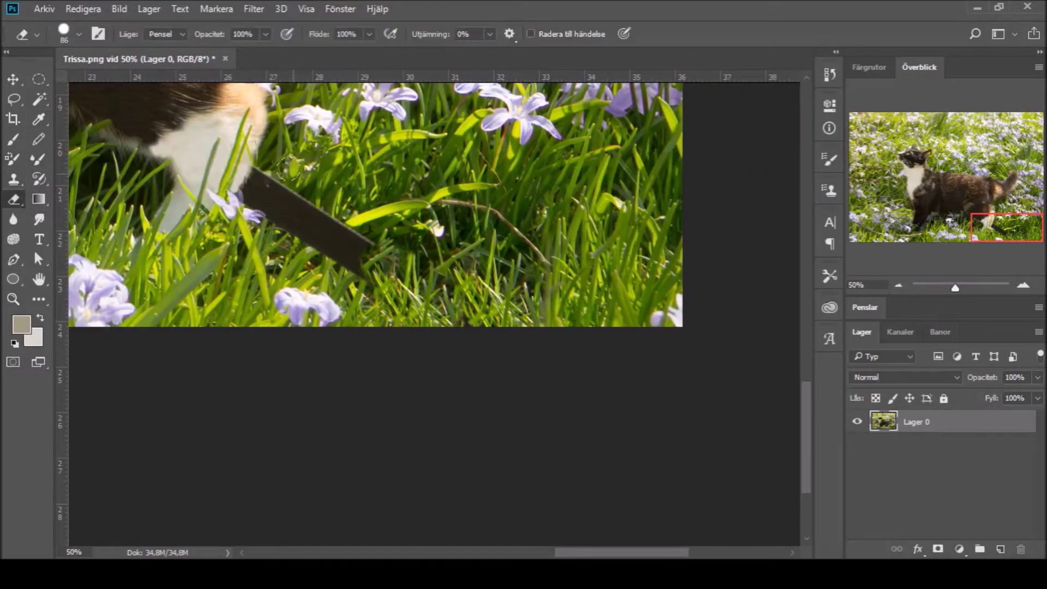
pyautogui.click(14, 179)
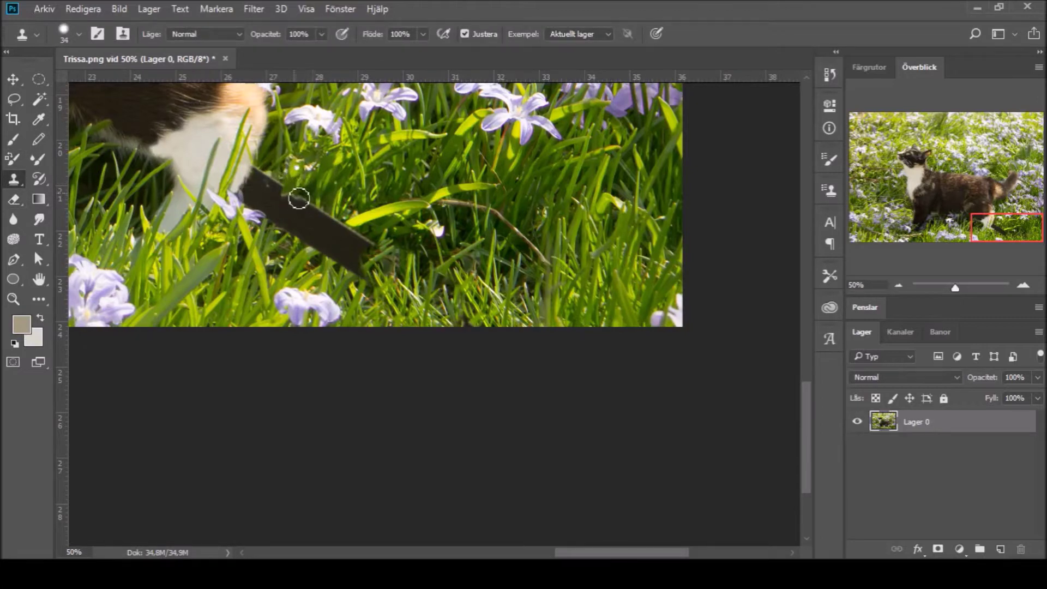
pyautogui.moveTo(311, 217)
pyautogui.mouseDown()
pyautogui.moveTo(305, 207)
pyautogui.moveTo(324, 222)
pyautogui.mouseUp()
pyautogui.hotkey('ctrl', 'z')
pyautogui.hotkey('ctrl', 'z')
pyautogui.press(']')
pyautogui.press(']')
pyautogui.press(']')
pyautogui.moveTo(349, 182); pyautogui.dragTo(314, 229)
pyautogui.hotkey('ctrl', 'z')
pyautogui.hotkey('ctrl', 'z')
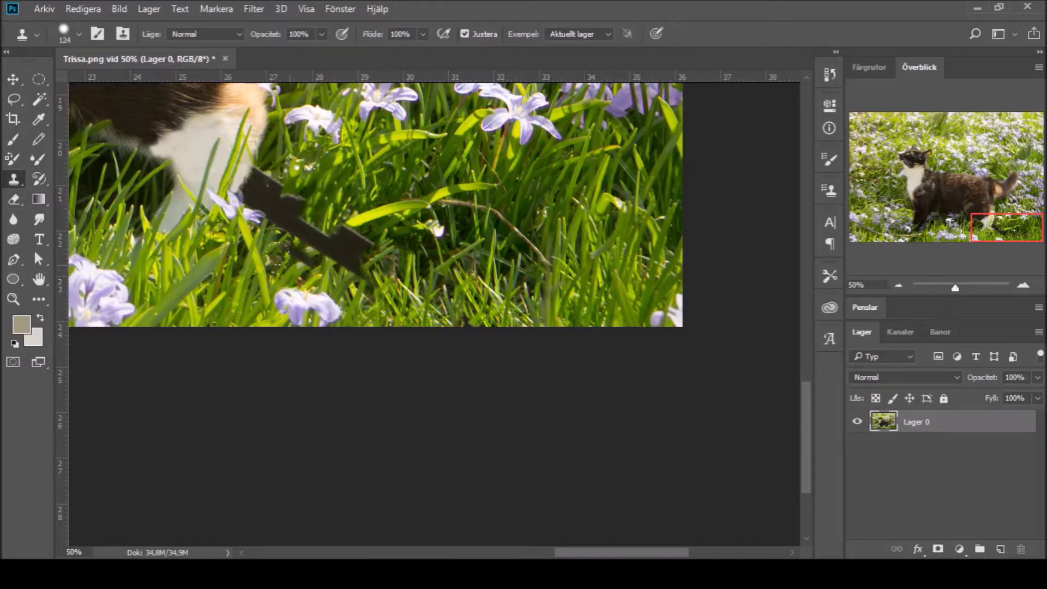
# Step: Cover the bar's lower part with cloned grass and view the whole photo
pyautogui.moveTo(291, 243)
pyautogui.mouseDown()
pyautogui.moveTo(345, 250)
pyautogui.moveTo(351, 232)
pyautogui.moveTo(318, 215)
pyautogui.moveTo(368, 246)
pyautogui.mouseUp()
pyautogui.moveTo(327, 275); pyautogui.dragTo(355, 272)
pyautogui.moveTo(303, 297)
pyautogui.mouseDown()
pyautogui.moveTo(330, 223)
pyautogui.moveTo(249, 172)
pyautogui.mouseUp()
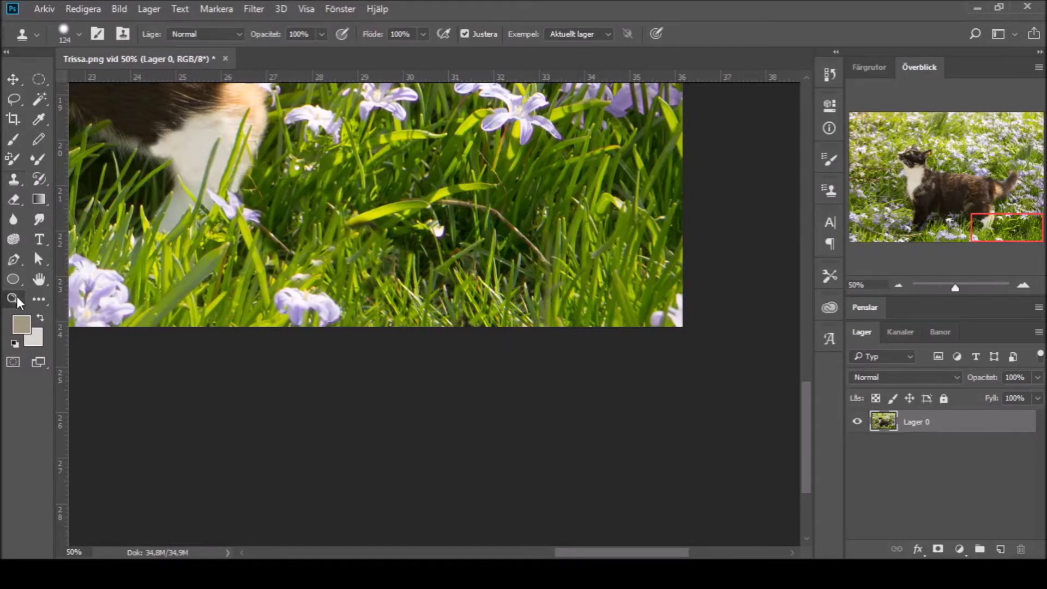
pyautogui.press('z')
pyautogui.keyDown('alt'); pyautogui.click(263, 225); pyautogui.keyUp('alt')
pyautogui.keyDown('alt'); pyautogui.click(263, 225); pyautogui.keyUp('alt')
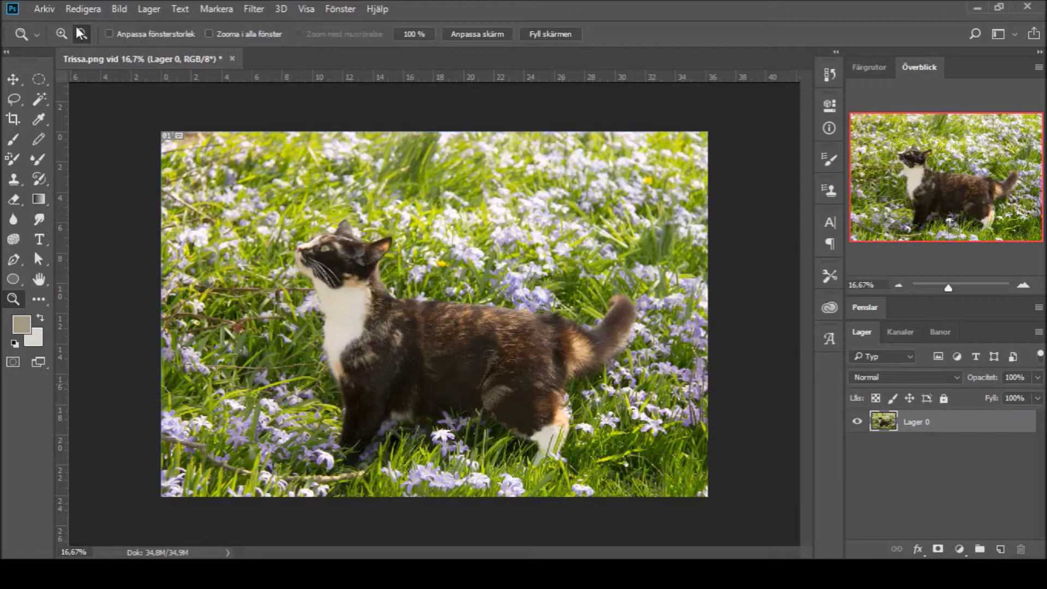
# Step: Zoom in close on the cat's eye and pick the Quick Selection tool
pyautogui.moveTo(288, 221); pyautogui.dragTo(400, 297)
pyautogui.press('w')
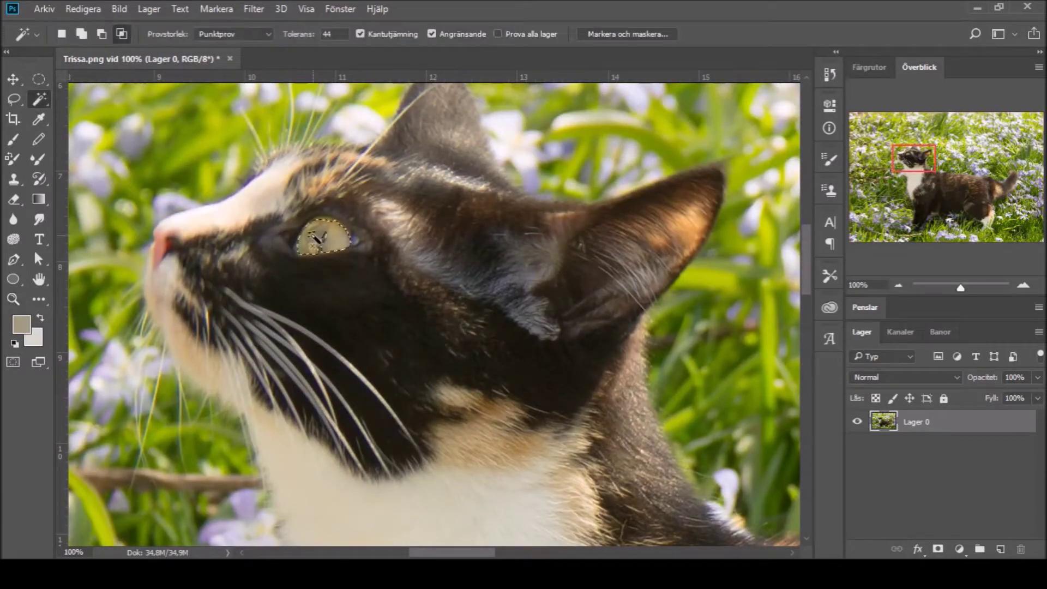
pyautogui.press('l')
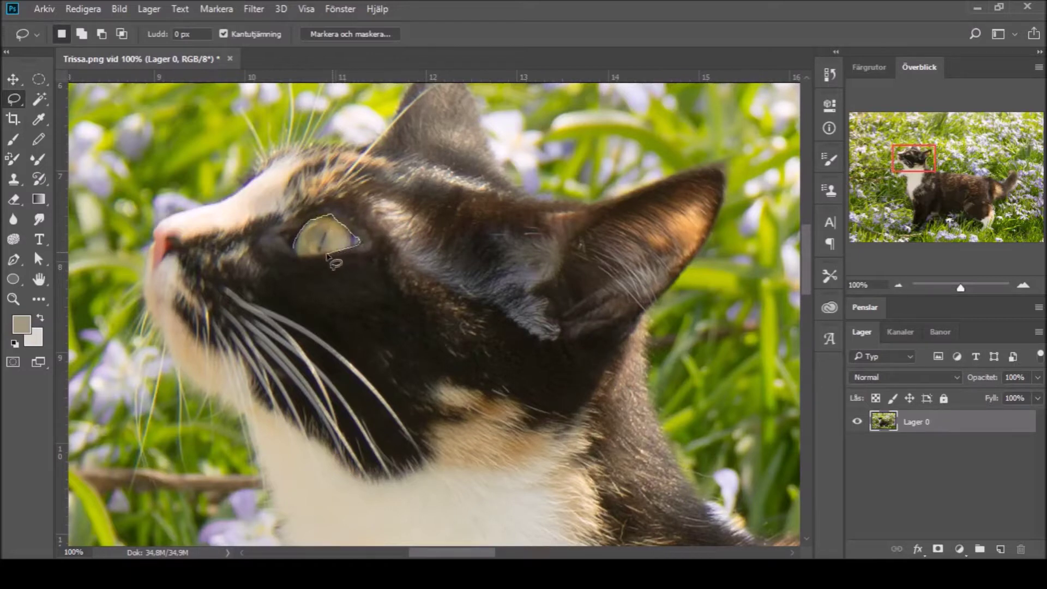
pyautogui.hotkey('shift', 'w')
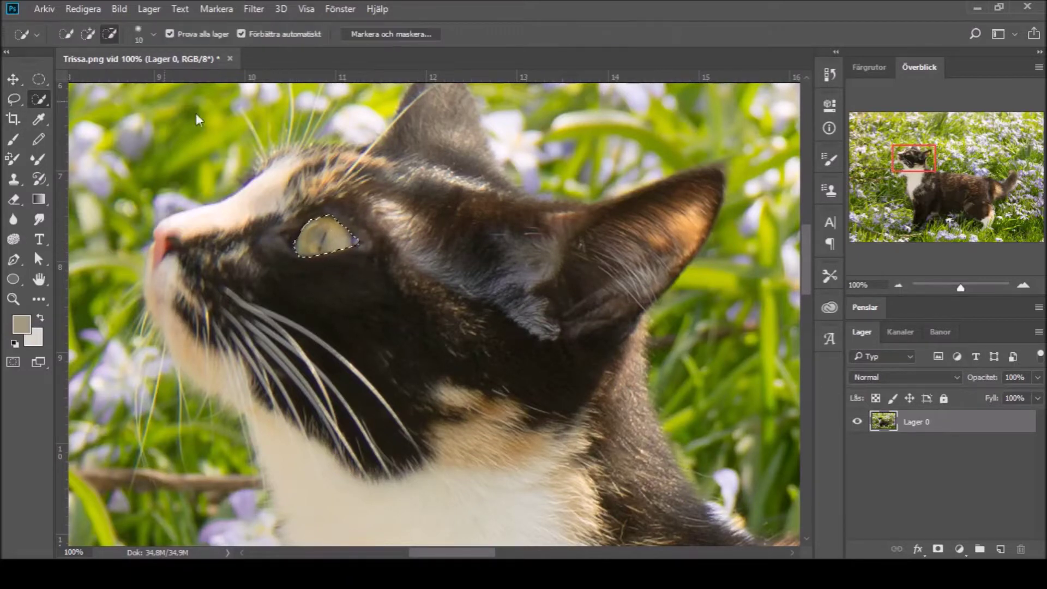
pyautogui.click(24, 306)
pyautogui.click(312, 227)
pyautogui.click(313, 227)
# Step: Refine the iris selection by trimming its top edge for the yellow boost
pyautogui.press('j')
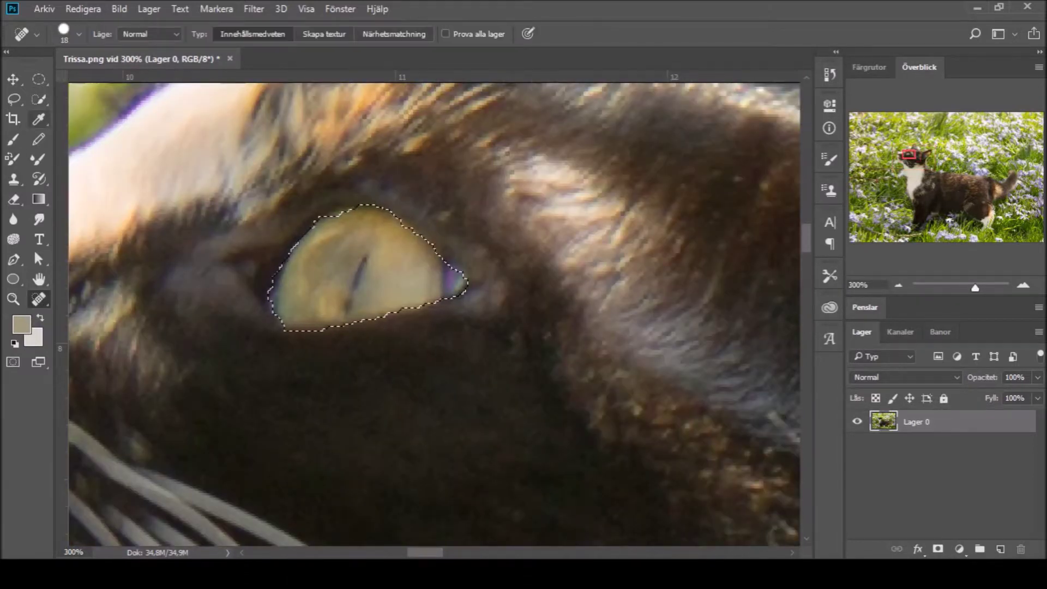
pyautogui.press('w')
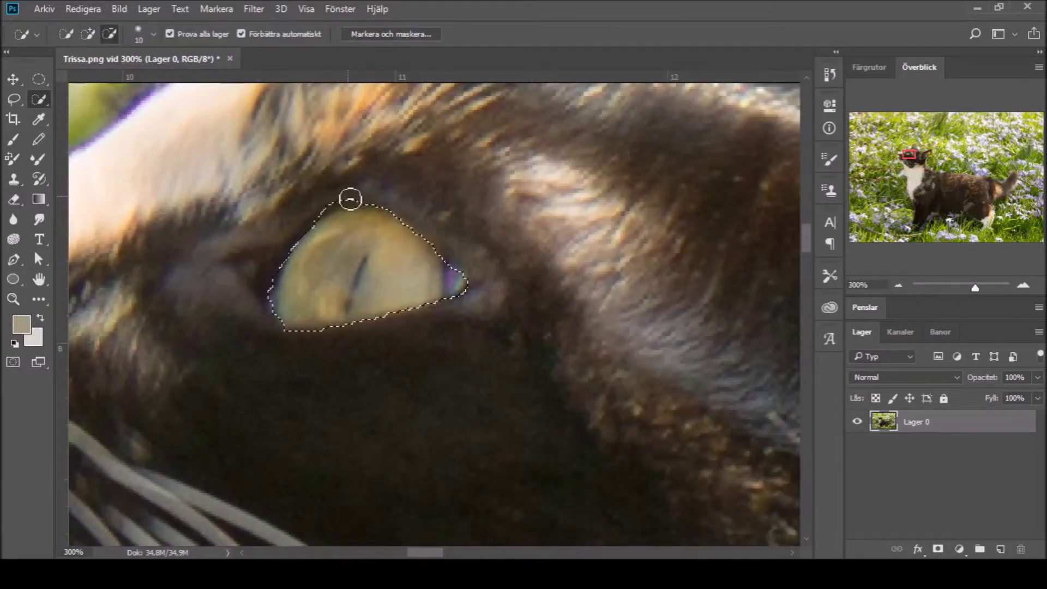
pyautogui.keyDown('alt'); pyautogui.click(339, 209); pyautogui.keyUp('alt')
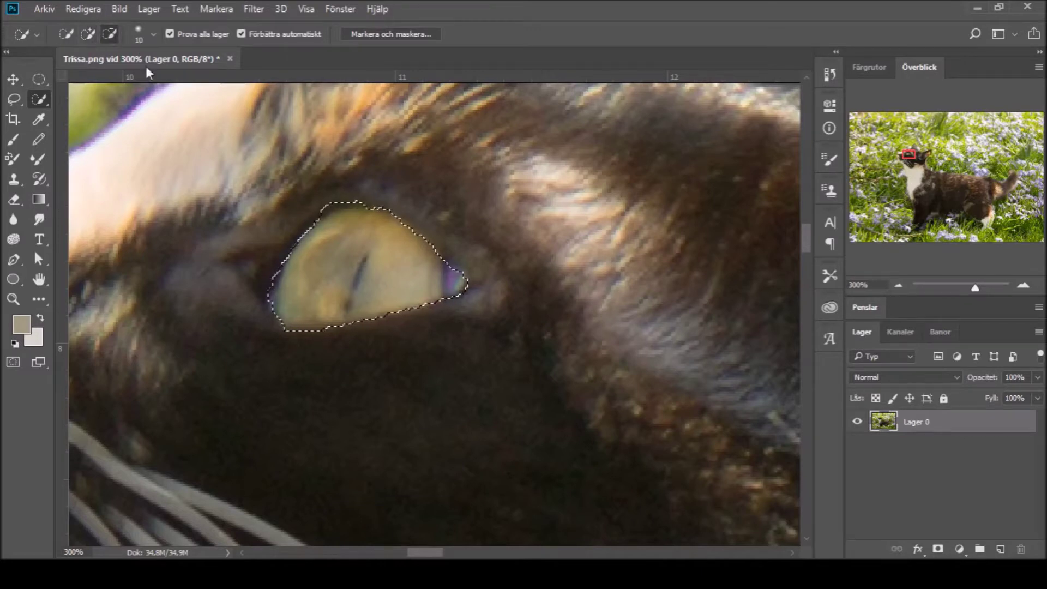
pyautogui.press('alt')
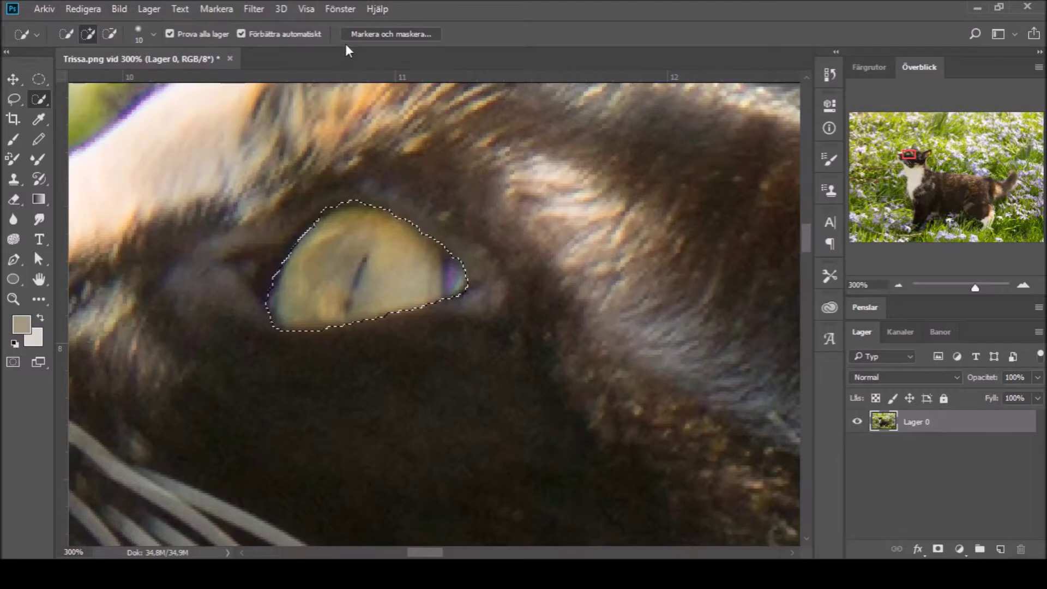
pyautogui.press('i')
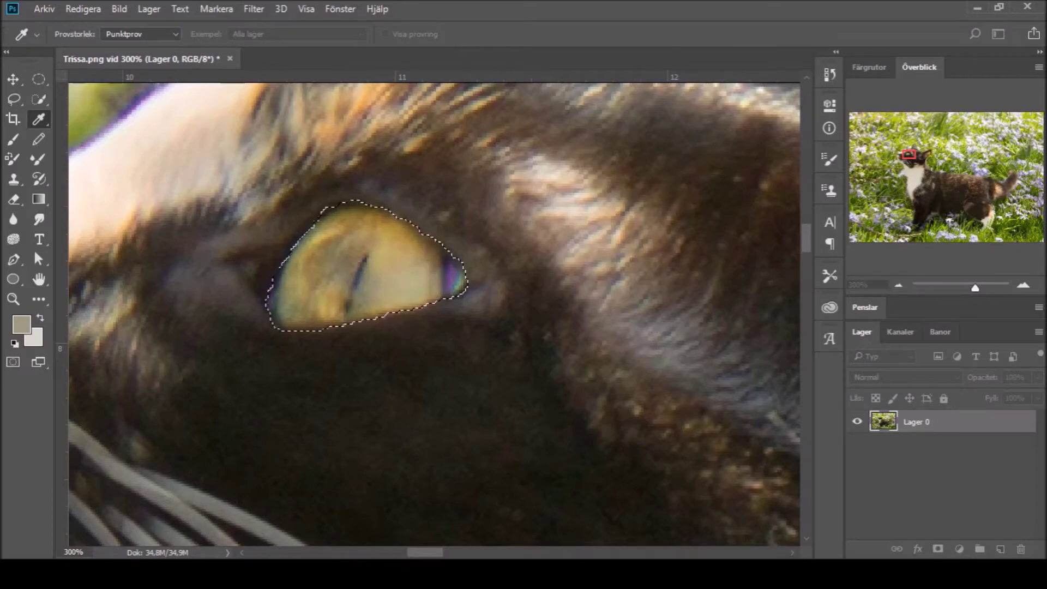
pyautogui.press('w')
pyautogui.click(944, 284)
# Step: Zoom in closely on the cat's eye and paint a light catchlight on its reflection
pyautogui.press('z')
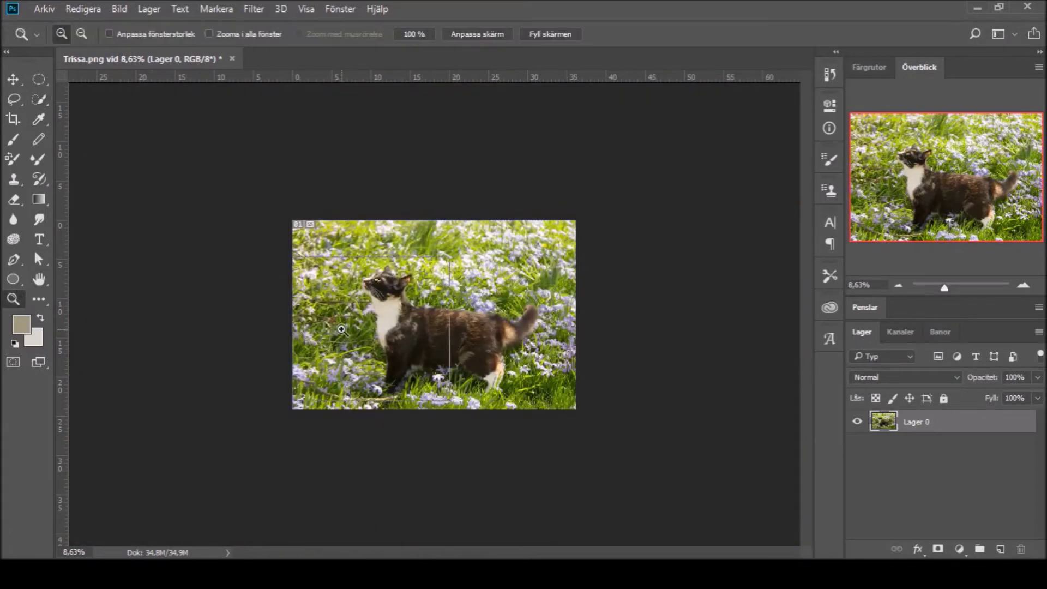
pyautogui.click(285, 237)
pyautogui.press('m')
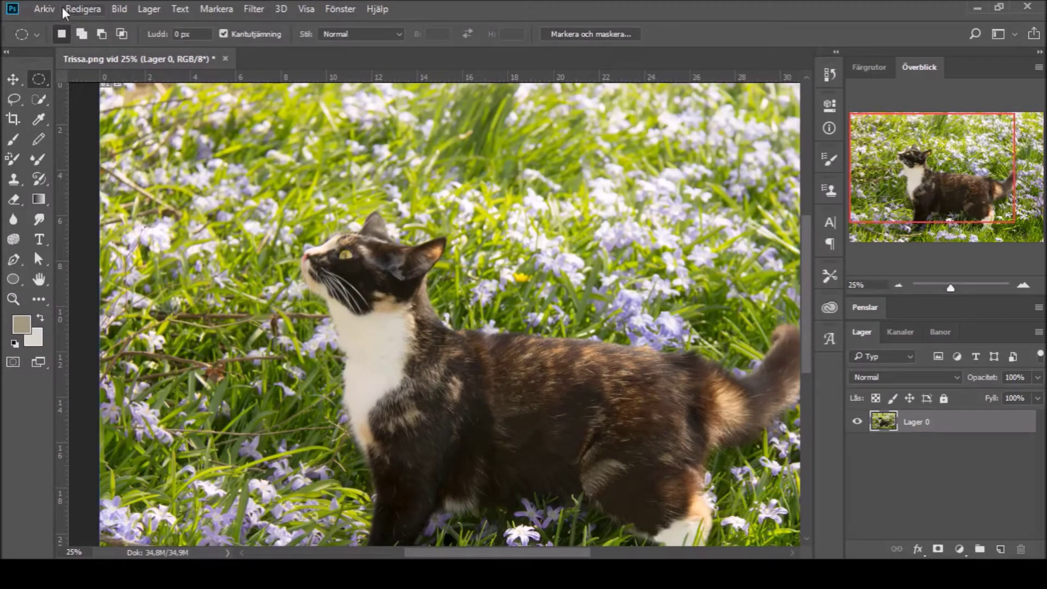
pyautogui.press('z')
pyautogui.click(346, 254)
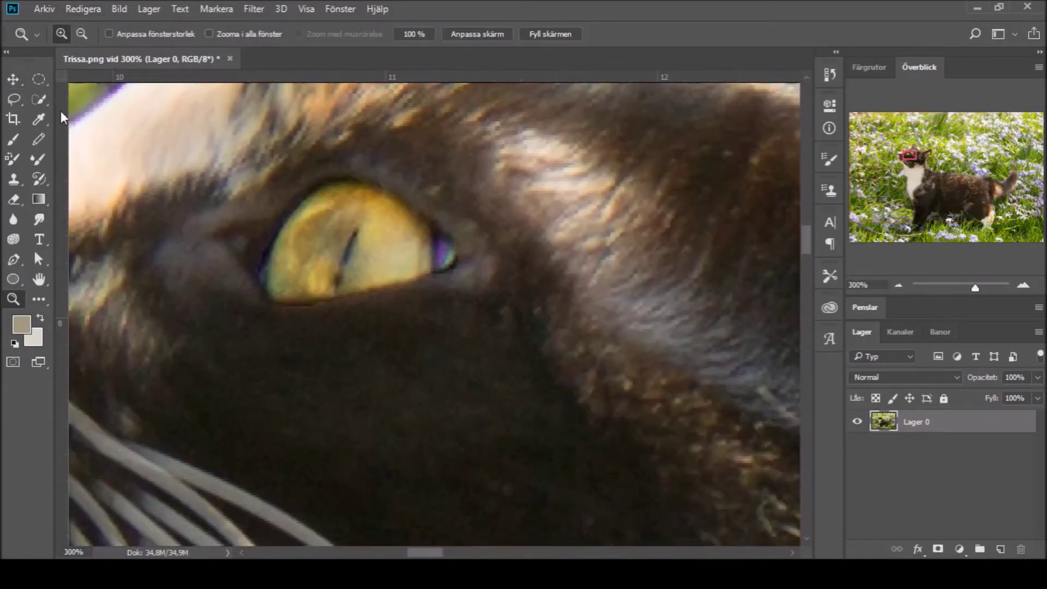
pyautogui.press('x')
pyautogui.press('b')
pyautogui.click(449, 253)
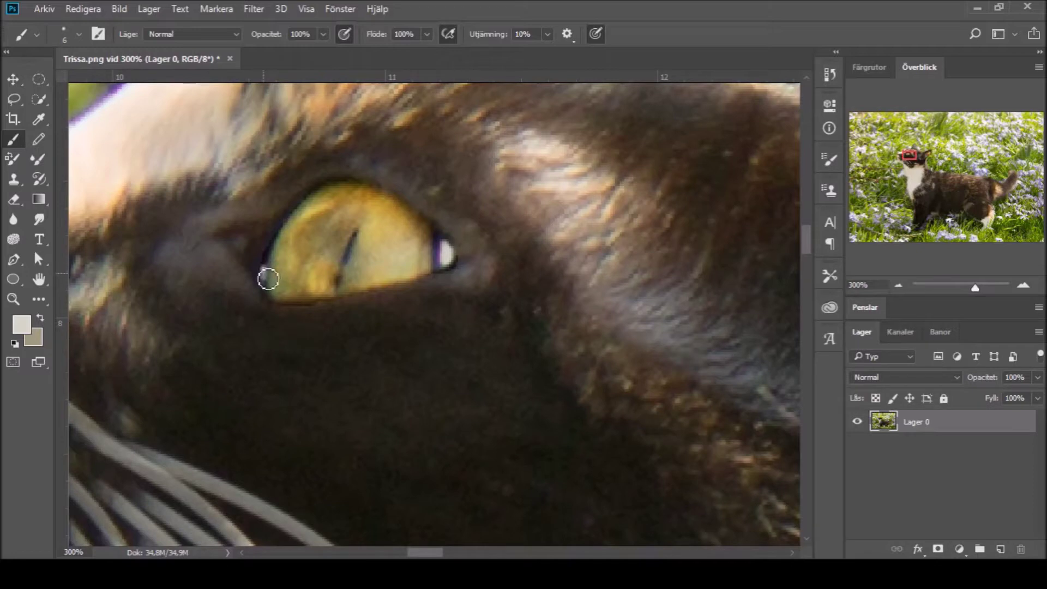
# Step: Paint a dark rim along the iris edge, using black and the dark fur colour near the eye
pyautogui.press('d')
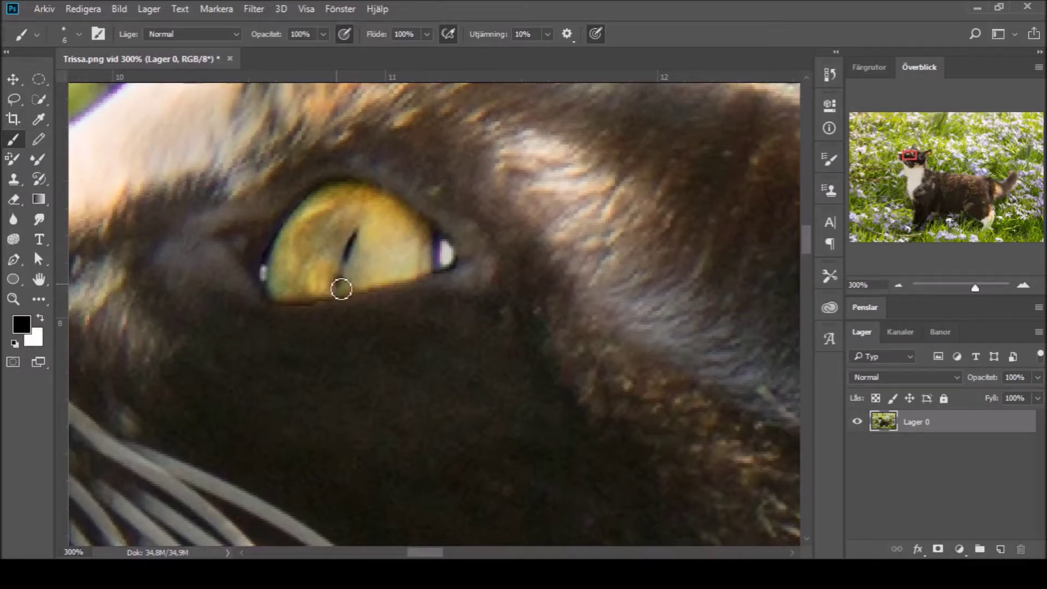
pyautogui.moveTo(289, 221); pyautogui.dragTo(331, 187)
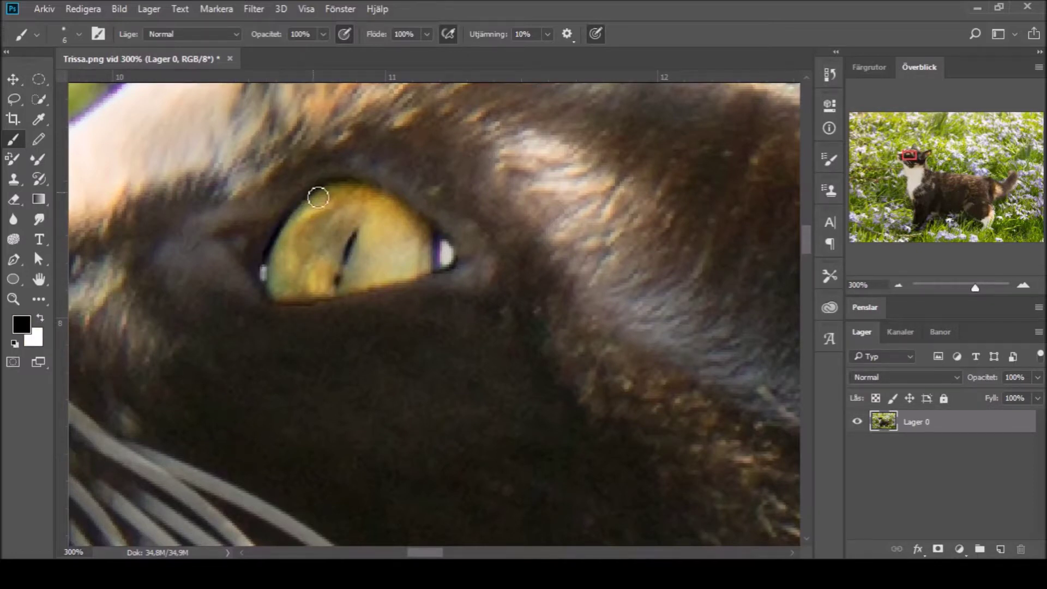
pyautogui.click(42, 118)
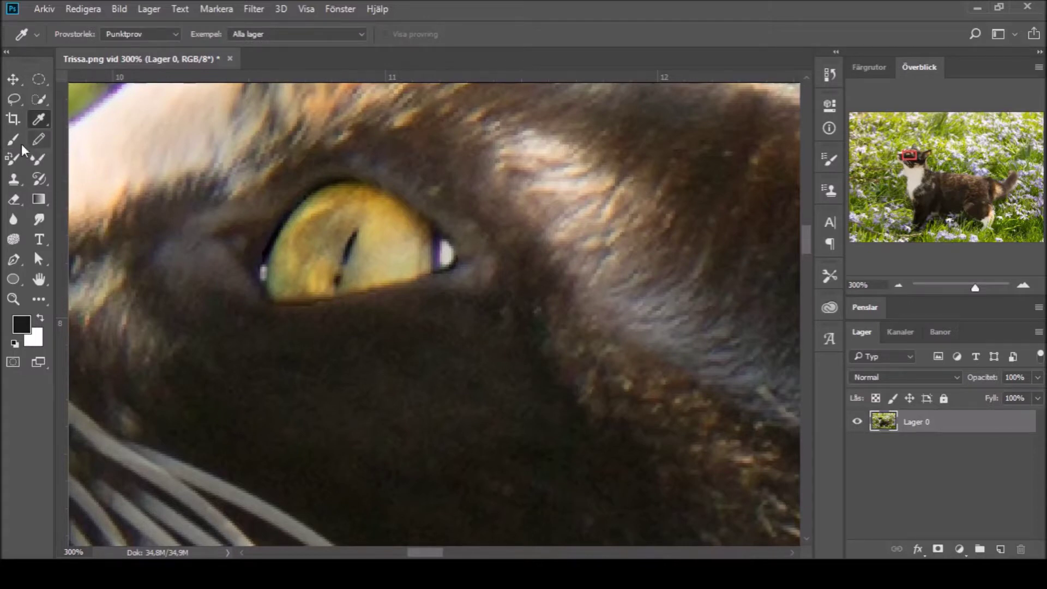
pyautogui.press('b')
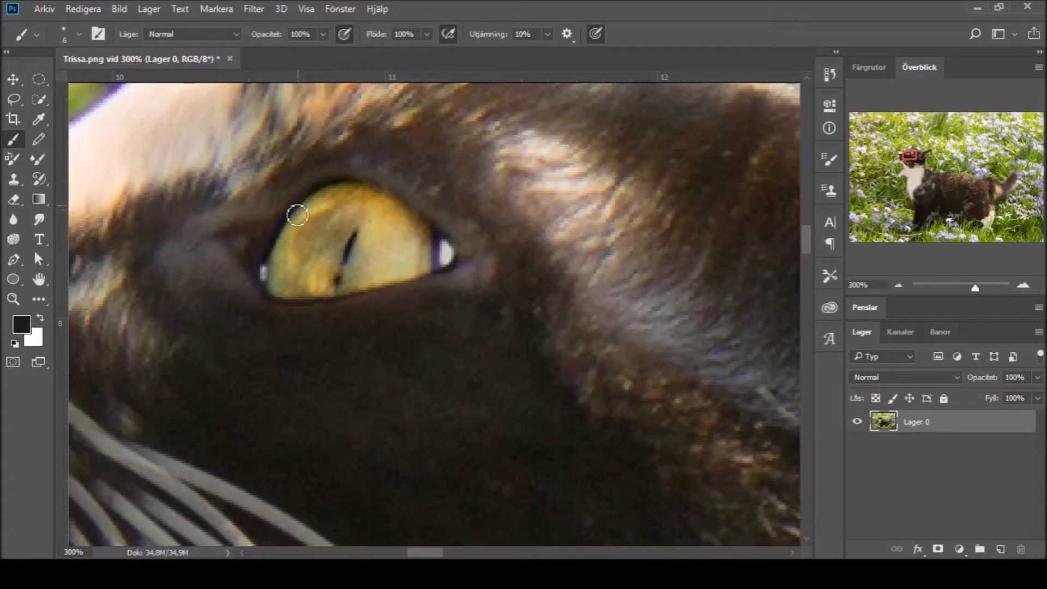
pyautogui.press('i')
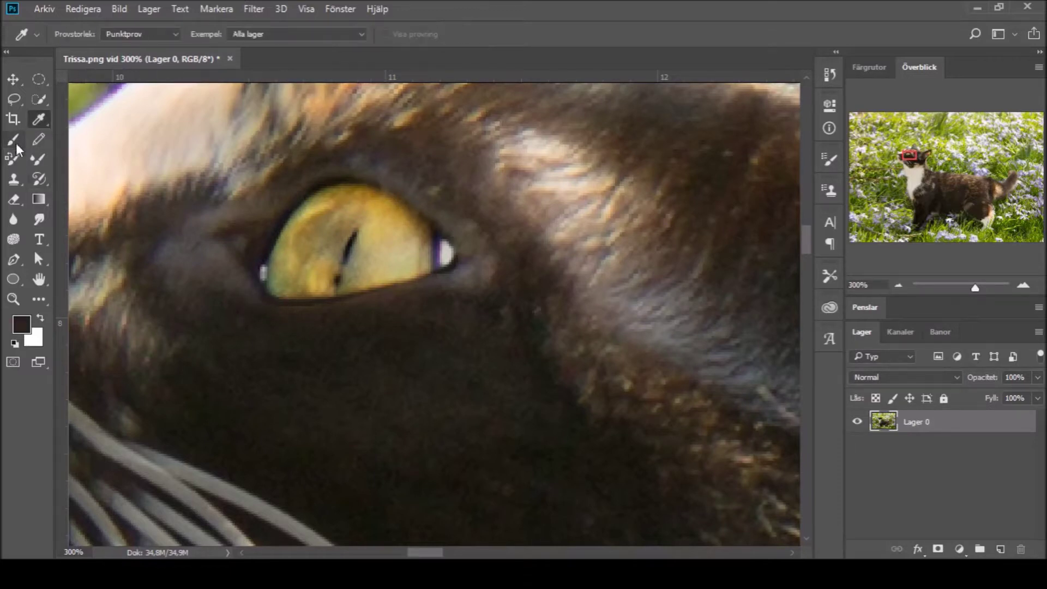
pyautogui.click(14, 140)
pyautogui.hscroll(-5, 366, 306)
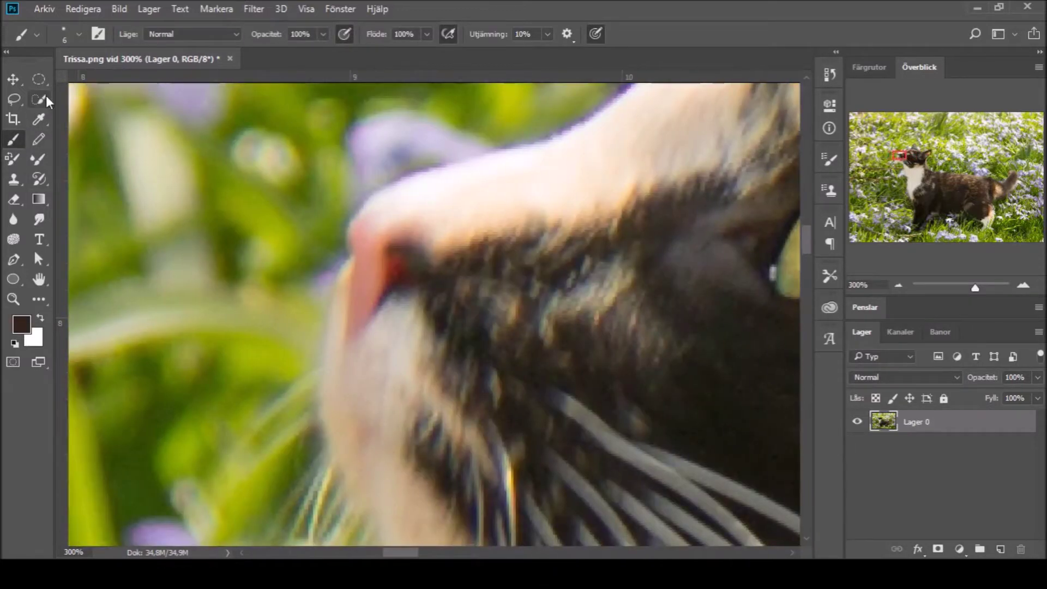
# Step: Quick-select the pink nose, tint it a warmer pinkish red, zoom out and deselect
pyautogui.press('w')
pyautogui.moveTo(355, 229)
pyautogui.mouseDown()
pyautogui.moveTo(364, 273)
pyautogui.moveTo(350, 329)
pyautogui.moveTo(435, 276)
pyautogui.mouseUp()
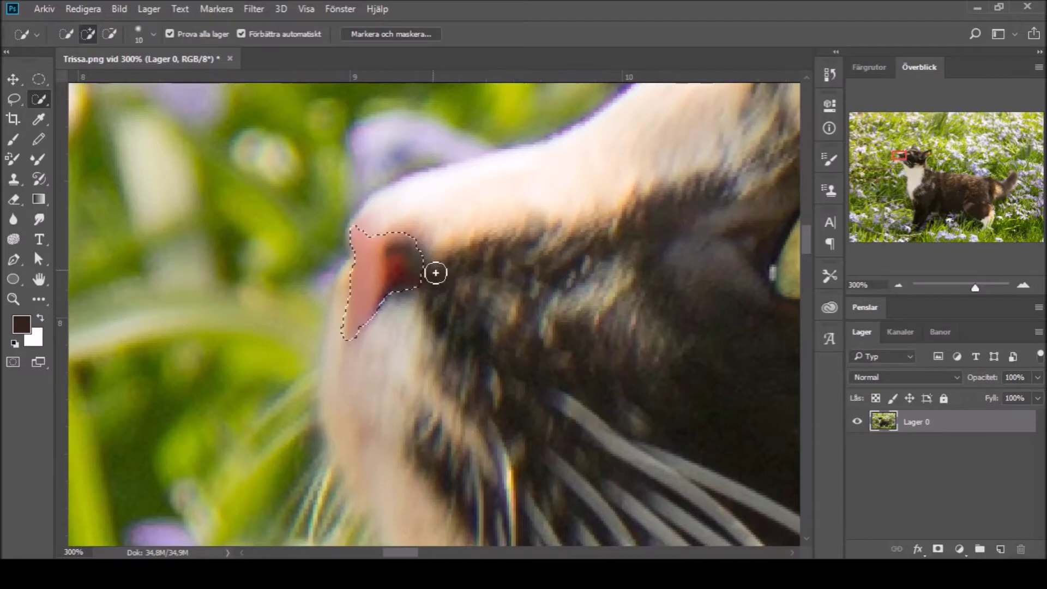
pyautogui.press('alt')
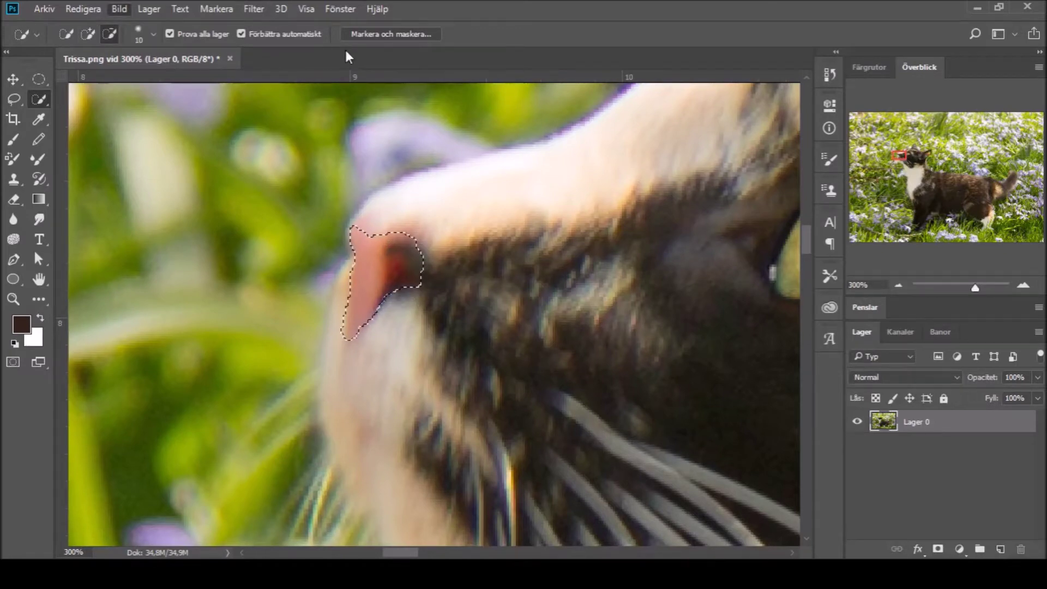
pyautogui.press('z')
pyautogui.hotkey('ctrl', '-')
pyautogui.hotkey('ctrl', '-')
pyautogui.hotkey('ctrl', '-')
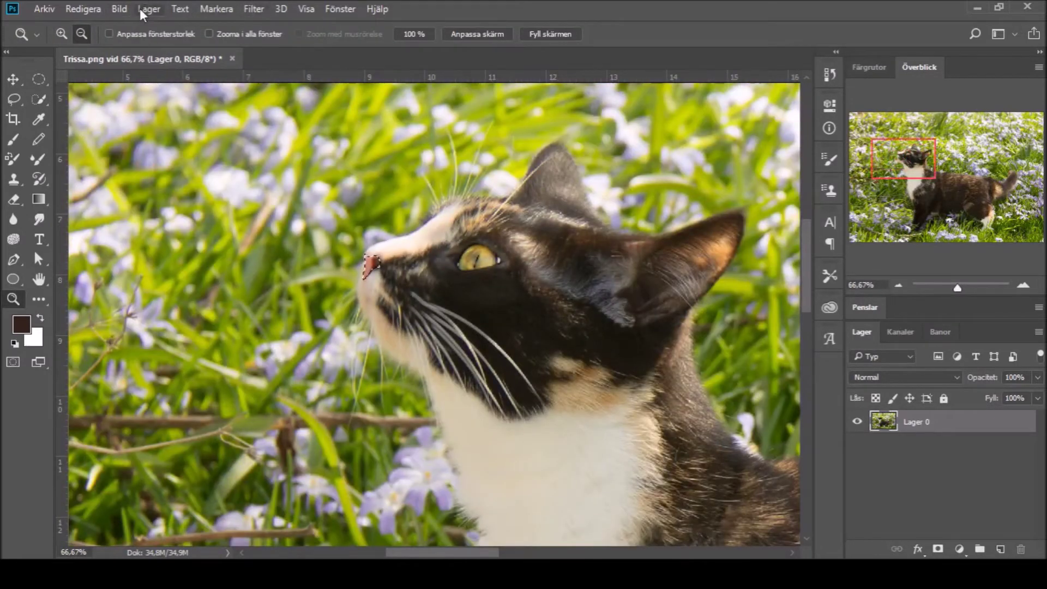
pyautogui.press('i')
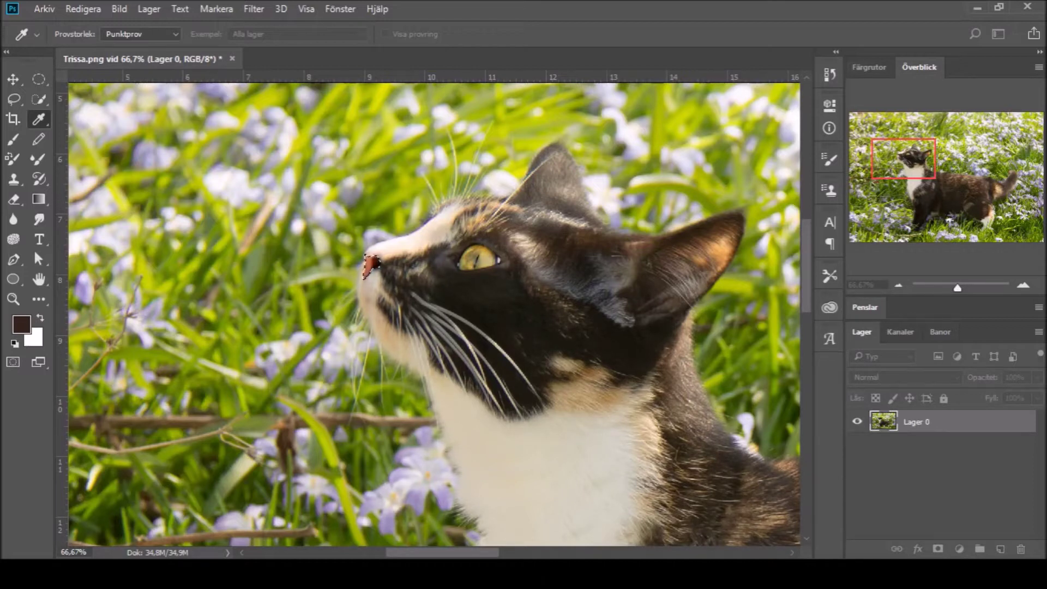
pyautogui.press('m')
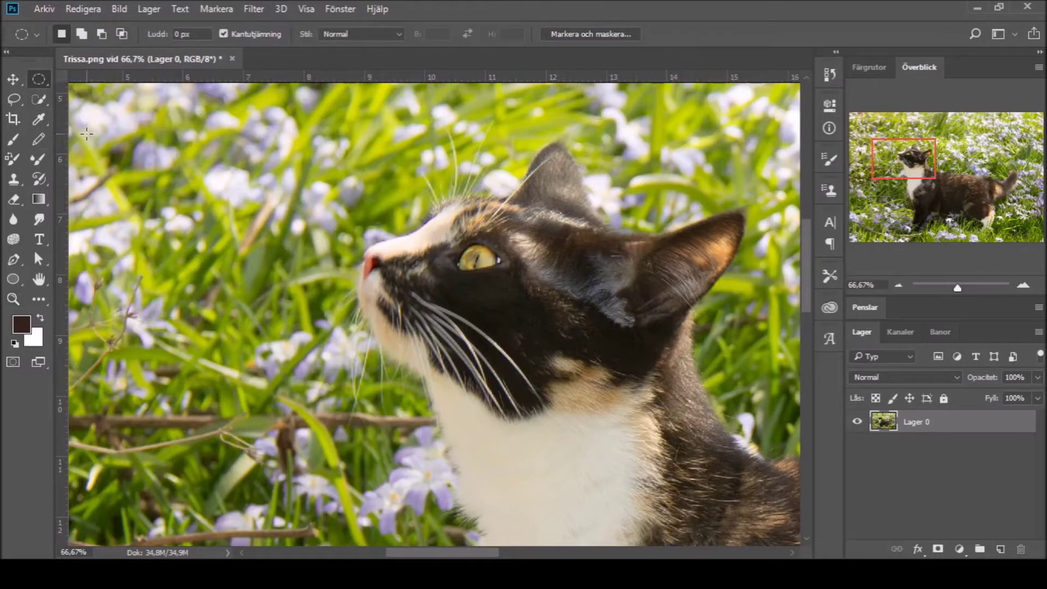
# Step: Zoom in on the whiskers and paint white strokes along them
pyautogui.moveTo(941, 290); pyautogui.dragTo(952, 290)
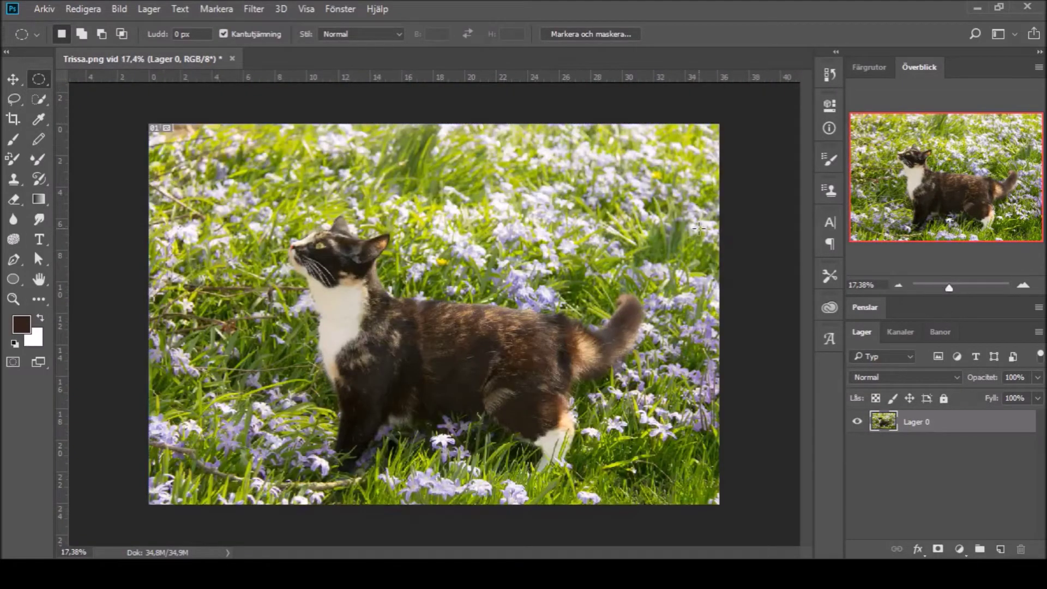
pyautogui.press('z')
pyautogui.click(301, 252)
pyautogui.click(302, 252)
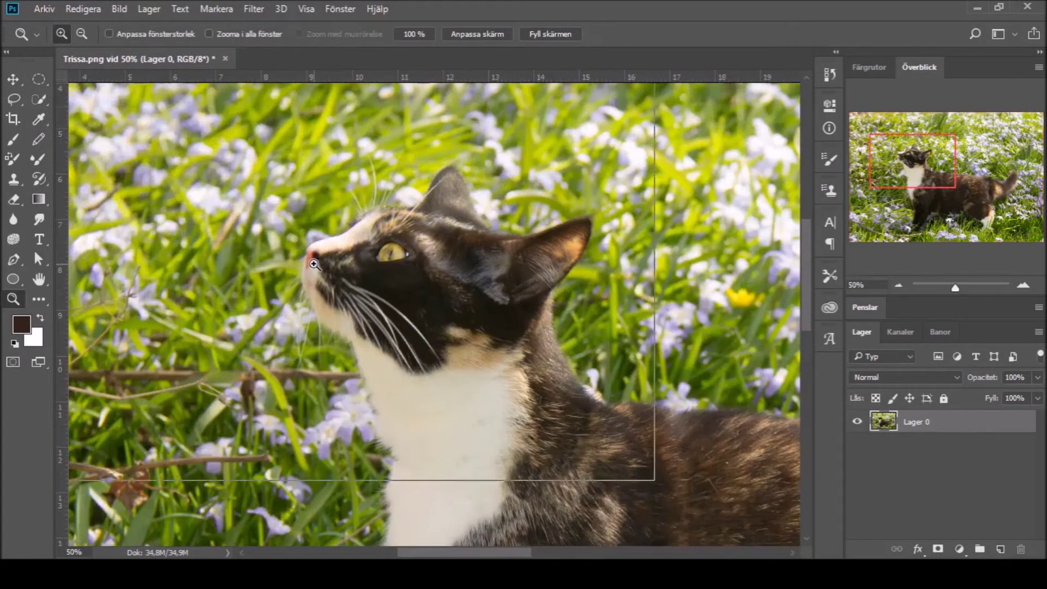
pyautogui.click(302, 252)
pyautogui.click(301, 252)
pyautogui.click(527, 379)
pyautogui.click(13, 143)
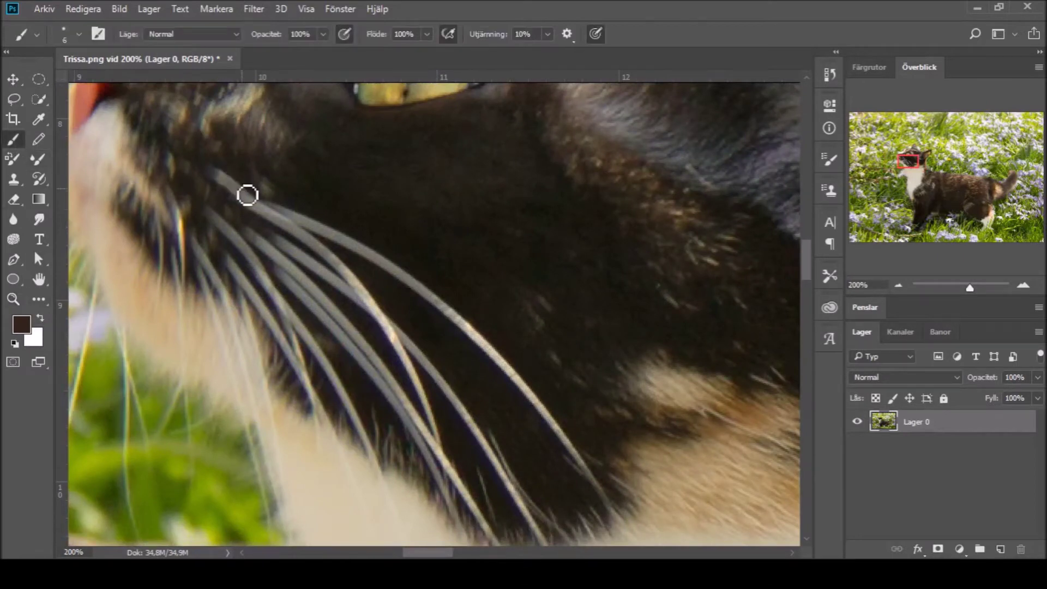
pyautogui.press('x')
pyautogui.moveTo(234, 184)
pyautogui.mouseDown()
pyautogui.moveTo(345, 269)
pyautogui.moveTo(386, 266)
pyautogui.moveTo(490, 330)
pyautogui.mouseUp()
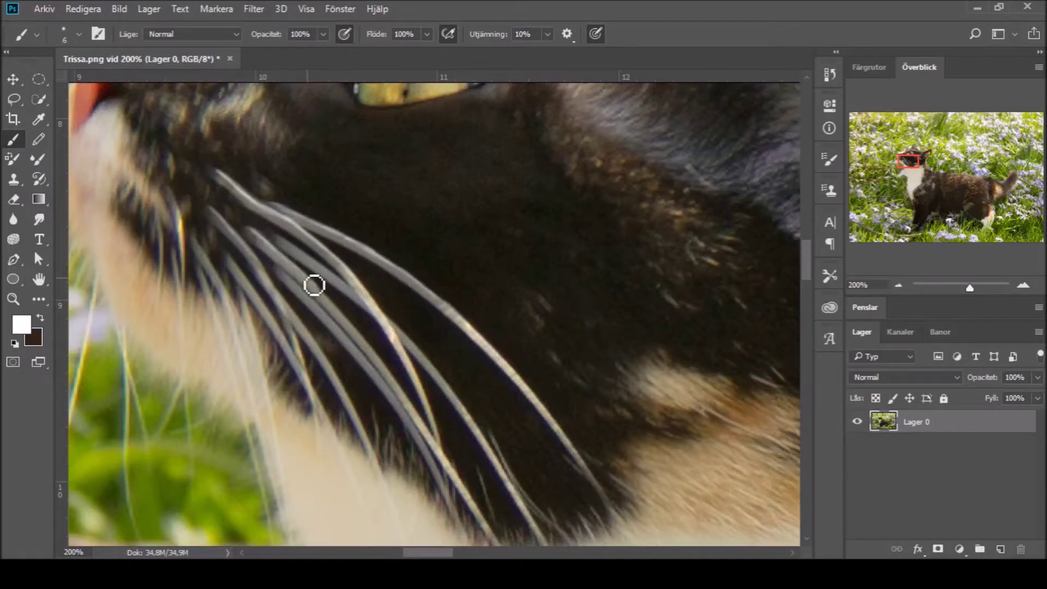
# Step: Zoom back out to the whole photo and add a new empty layer above Lager 0
pyautogui.press('z')
pyautogui.keyDown('alt'); pyautogui.click(234, 182); pyautogui.keyUp('alt')
pyautogui.keyDown('alt'); pyautogui.click(348, 392); pyautogui.keyUp('alt')
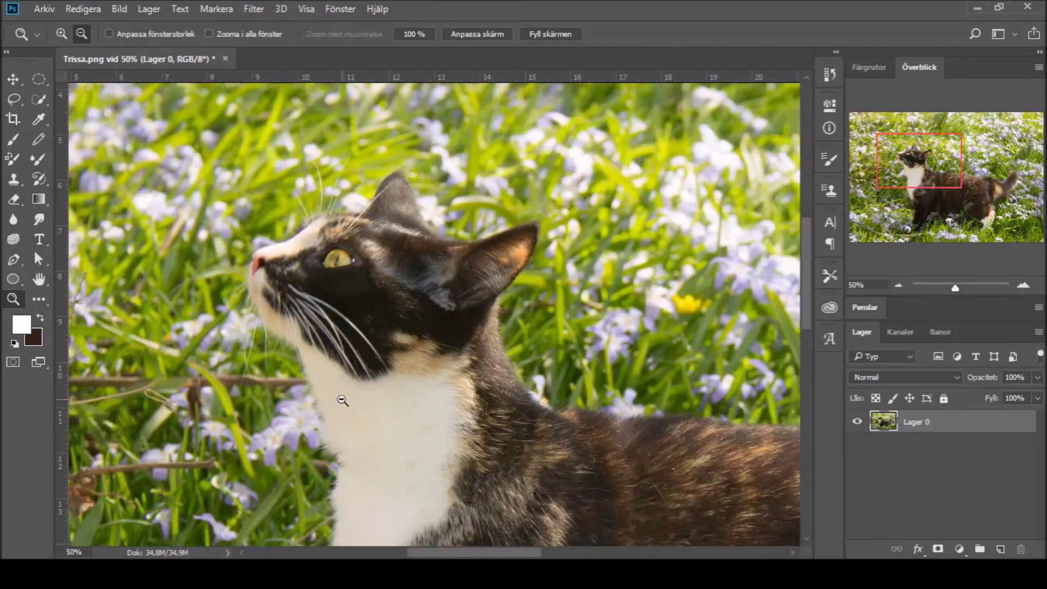
pyautogui.keyDown('alt'); pyautogui.click(336, 379); pyautogui.keyUp('alt')
pyautogui.keyDown('alt'); pyautogui.click(344, 382); pyautogui.keyUp('alt')
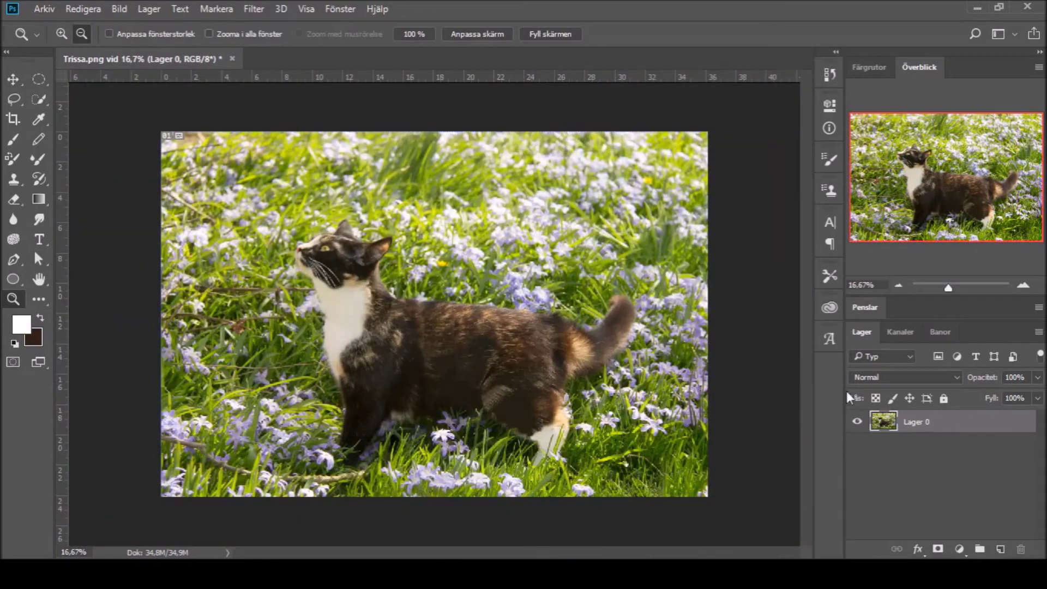
pyautogui.click(1000, 549)
# Step: Zoom into the lower-right grass and brush a white handwritten signature on Lager 1
pyautogui.click(12, 143)
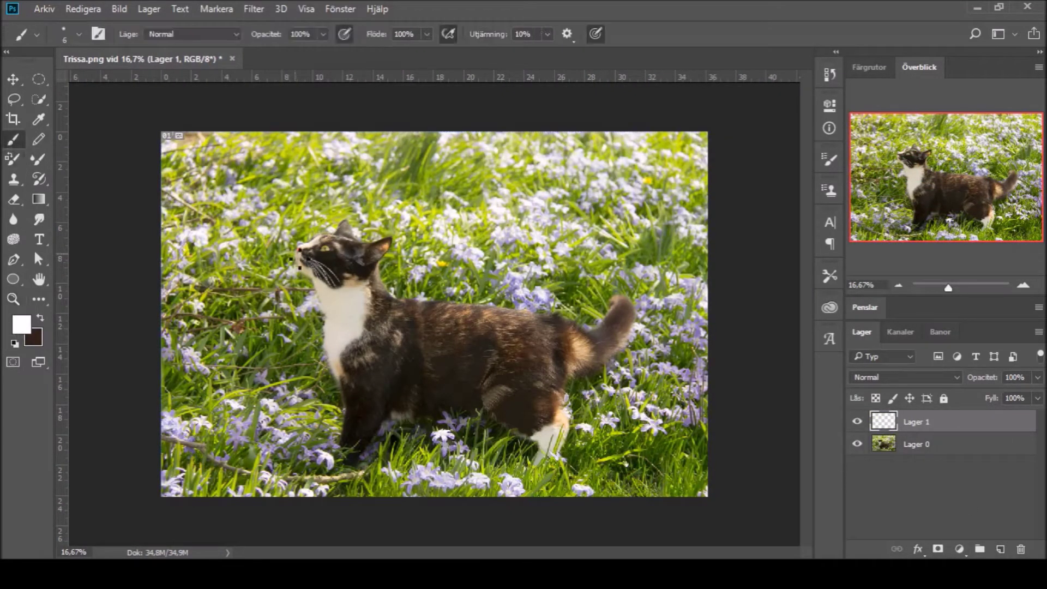
pyautogui.click(14, 298)
pyautogui.click(82, 34)
pyautogui.click(61, 33)
pyautogui.moveTo(343, 286); pyautogui.dragTo(537, 409)
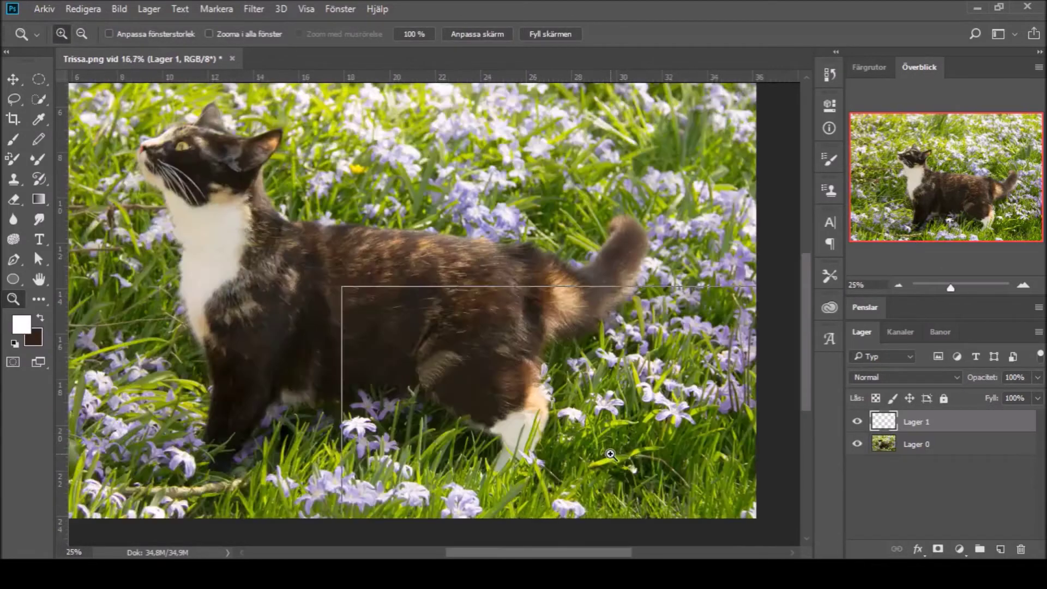
pyautogui.press('b')
pyautogui.moveTo(586, 452)
pyautogui.mouseDown()
pyautogui.moveTo(620, 463)
pyautogui.moveTo(631, 435)
pyautogui.moveTo(626, 452)
pyautogui.moveTo(709, 403)
pyautogui.moveTo(738, 415)
pyautogui.moveTo(755, 385)
pyautogui.mouseUp()
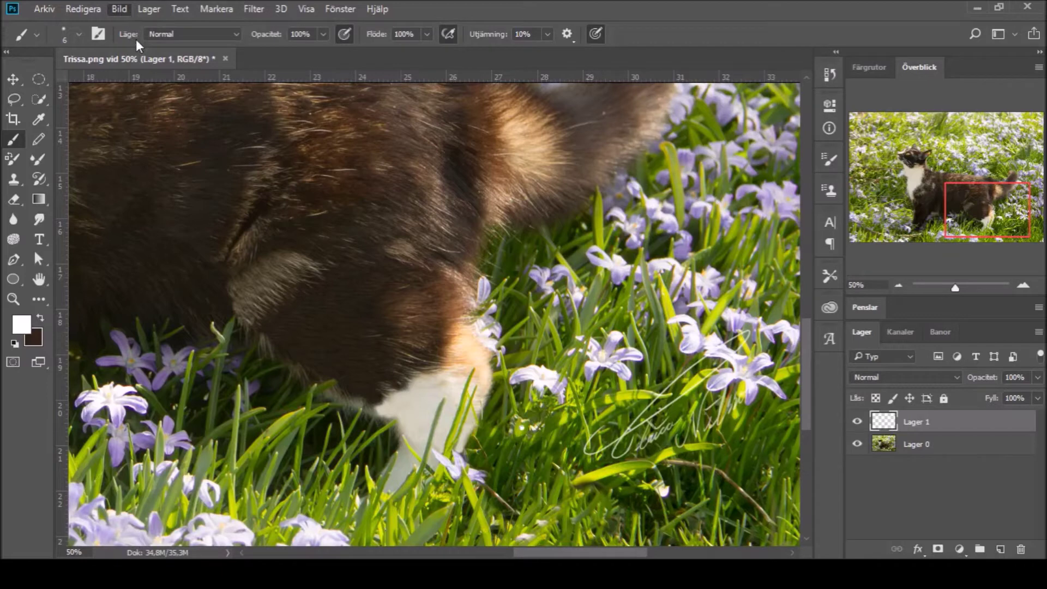
pyautogui.press('i')
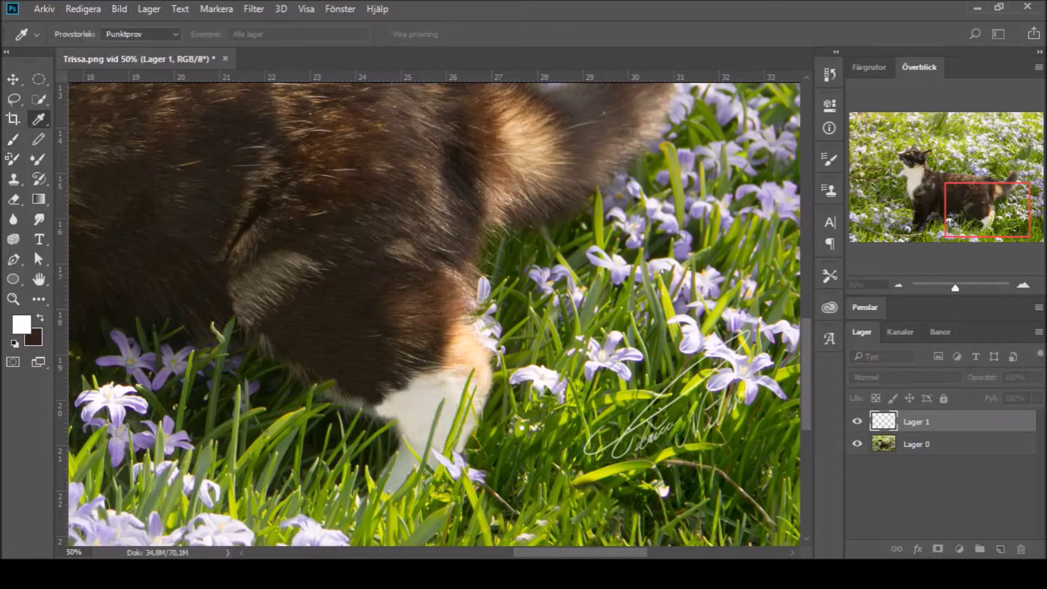
pyautogui.press('b')
# Step: Move the signature onto the cat's dark flank and zoom out to the whole photo
pyautogui.press('z')
pyautogui.keyDown('alt'); pyautogui.click(460, 268); pyautogui.keyUp('alt')
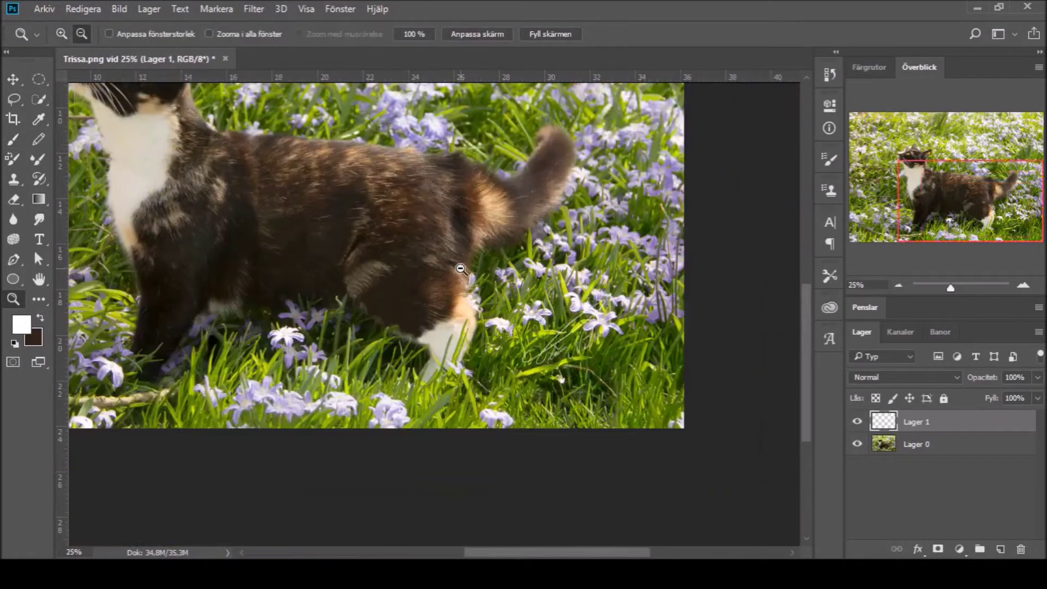
pyautogui.press('v')
pyautogui.moveTo(545, 357)
pyautogui.mouseDown()
pyautogui.moveTo(172, 218)
pyautogui.moveTo(398, 232)
pyautogui.mouseUp()
pyautogui.press('z')
pyautogui.keyDown('alt'); pyautogui.click(251, 224); pyautogui.keyUp('alt')
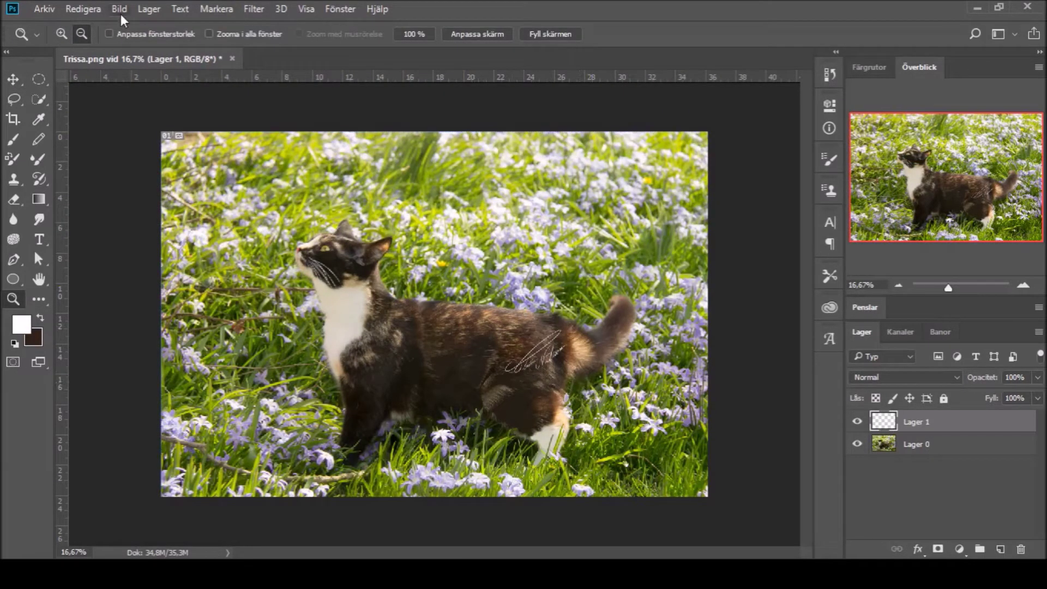
pyautogui.click(39, 79)
# Step: Add a new layer beneath the signature layer and fill it with dark brown
pyautogui.click(1000, 549)
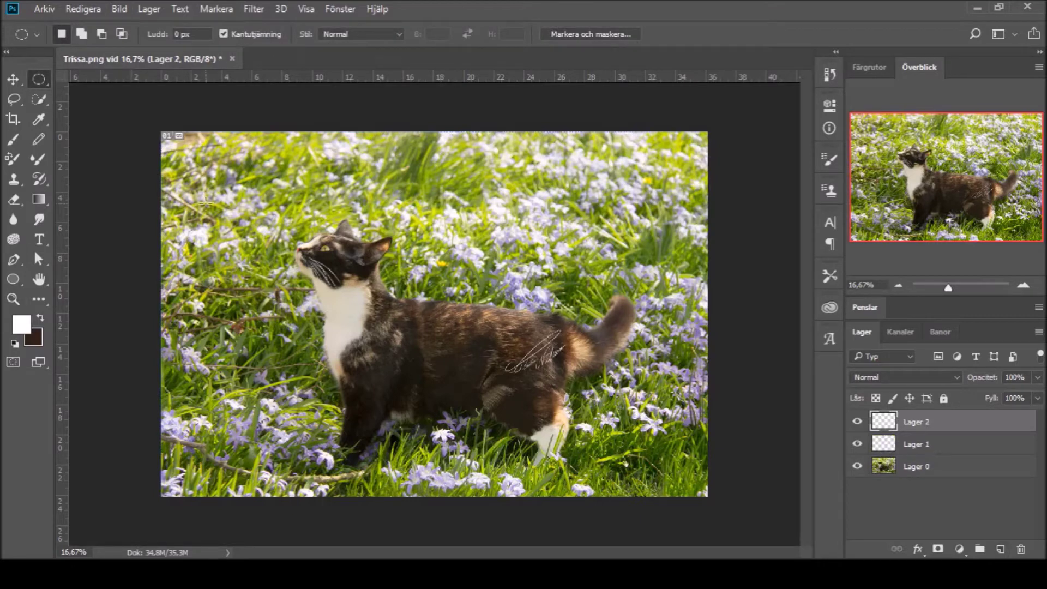
pyautogui.hotkey('ctrl', '[')
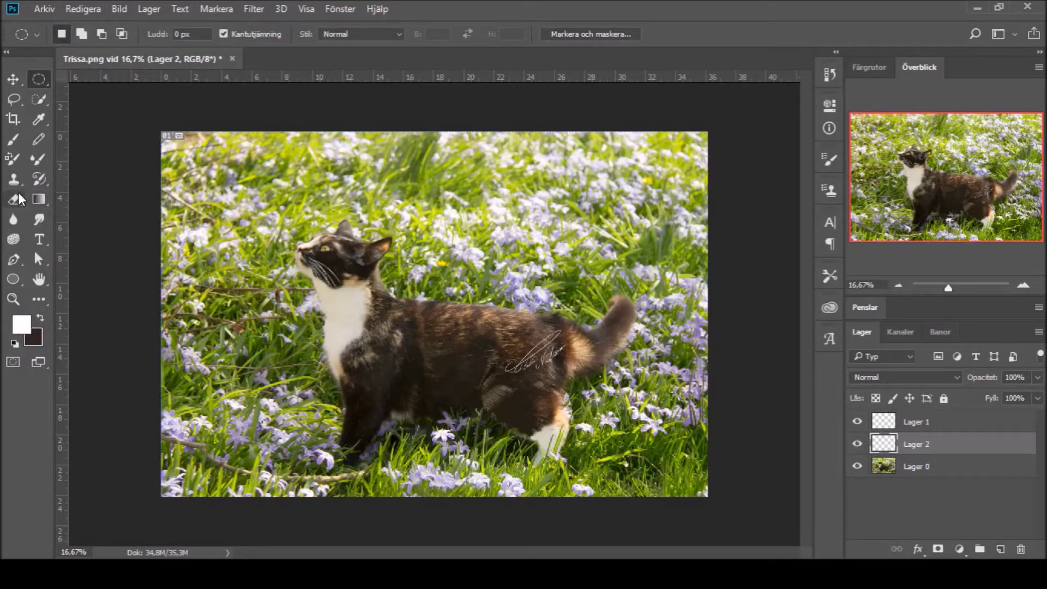
pyautogui.press('g')
pyautogui.hotkey('shift', 'g')
pyautogui.press('x')
pyautogui.click(176, 234)
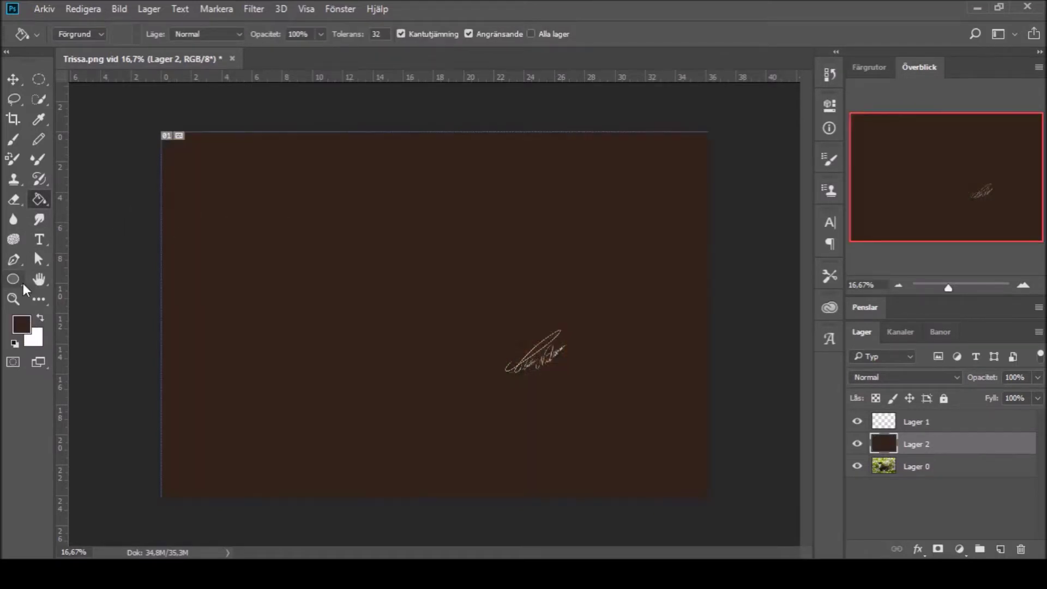
# Step: Cut an oval opening over the cat out of the brown layer and deselect
pyautogui.press('m')
pyautogui.moveTo(217, 175); pyautogui.dragTo(643, 461)
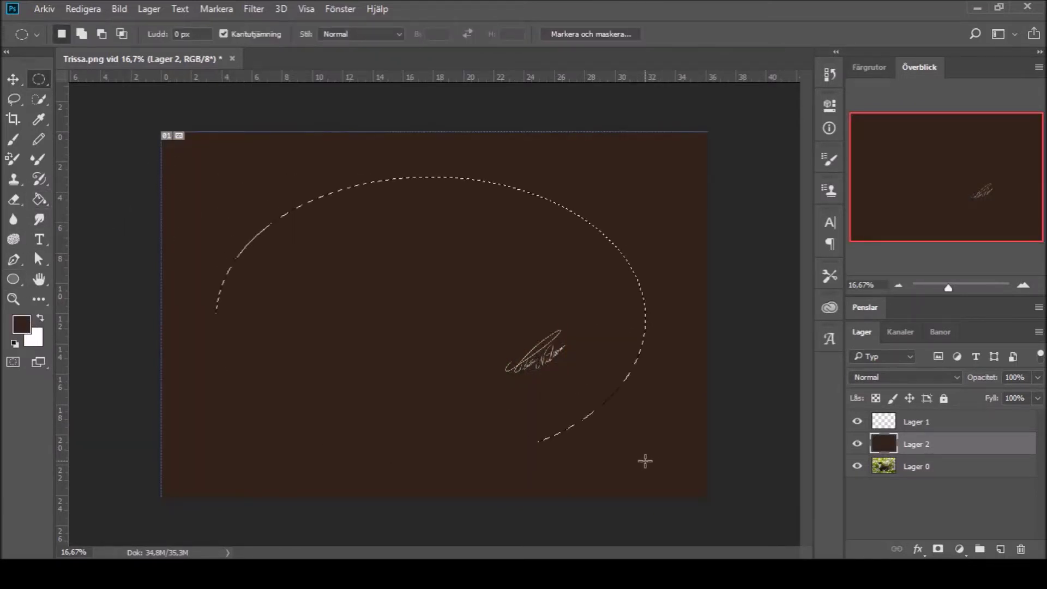
pyautogui.press('Delete')
pyautogui.hotkey('ctrl', 'd')
# Step: Enlarge and re-centre the brown frame so the oval opening grows larger
pyautogui.hotkey('ctrl', 't')
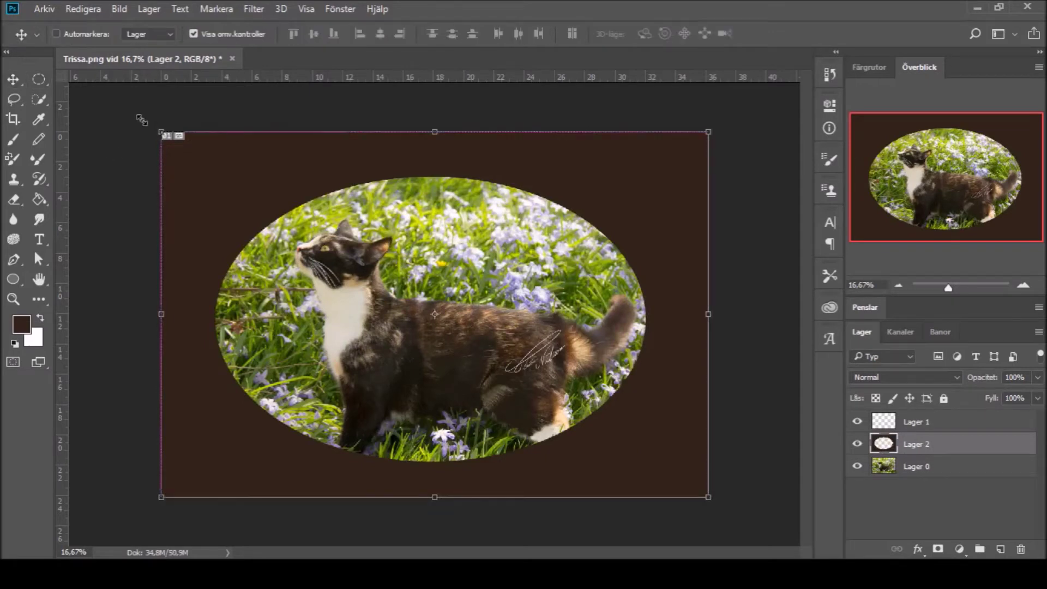
pyautogui.moveTo(708, 497); pyautogui.dragTo(774, 532)
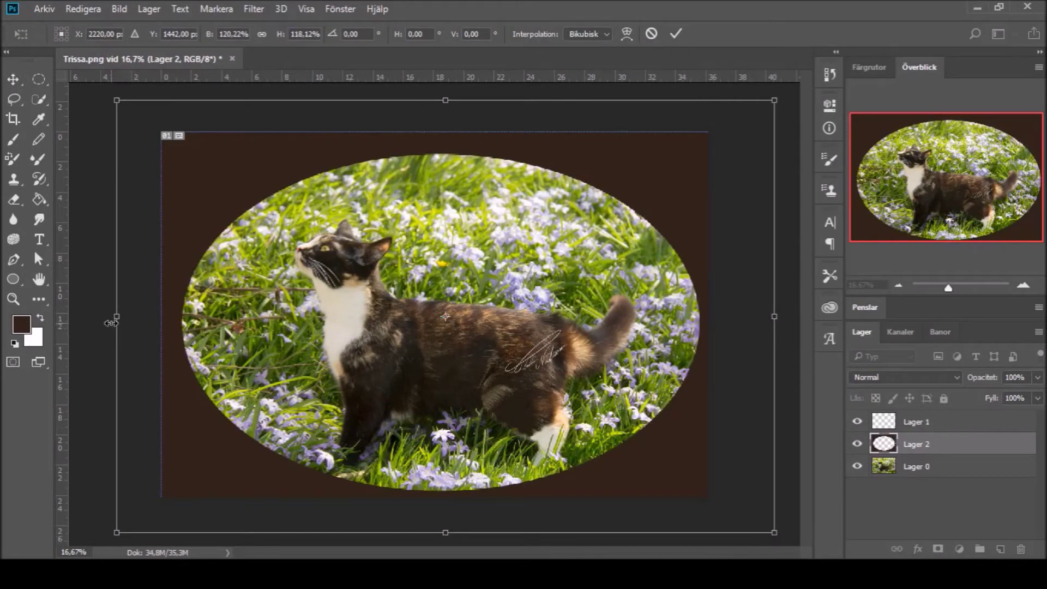
pyautogui.moveTo(116, 316); pyautogui.dragTo(102, 321)
pyautogui.moveTo(437, 101); pyautogui.dragTo(437, 87)
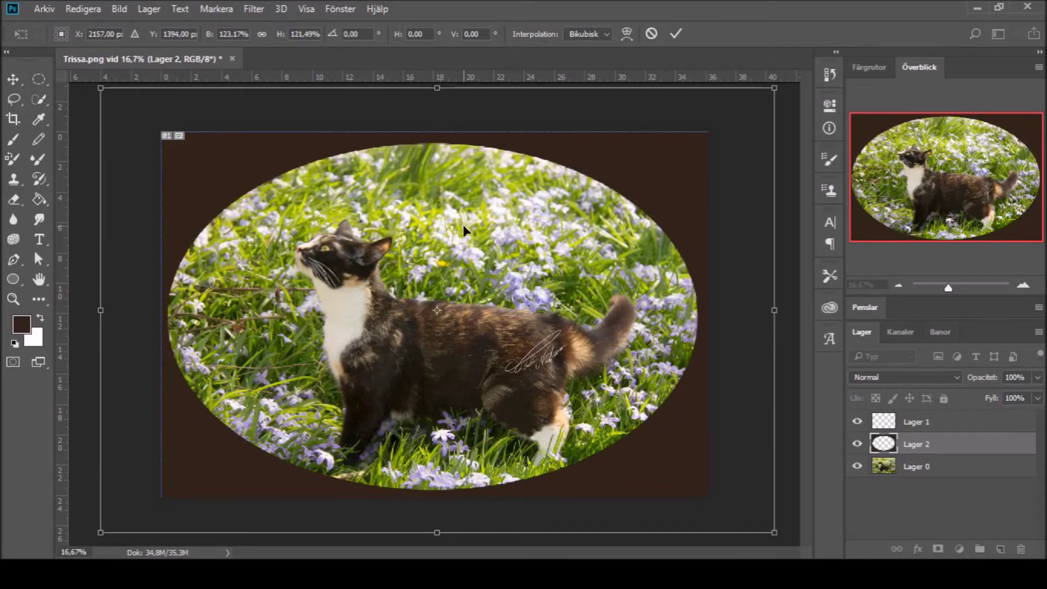
pyautogui.press('Right')
pyautogui.press('Right')
pyautogui.press('Right')
pyautogui.press('Right')
pyautogui.press('Right')
pyautogui.press('Right')
pyautogui.press('Right')
pyautogui.press('Right')
pyautogui.press('Right')
pyautogui.press('Right')
pyautogui.press('Right')
pyautogui.press('Right')
pyautogui.press('Right')
pyautogui.press('Right')
pyautogui.press('Right')
pyautogui.press('Right')
pyautogui.press('Right')
pyautogui.press('Right')
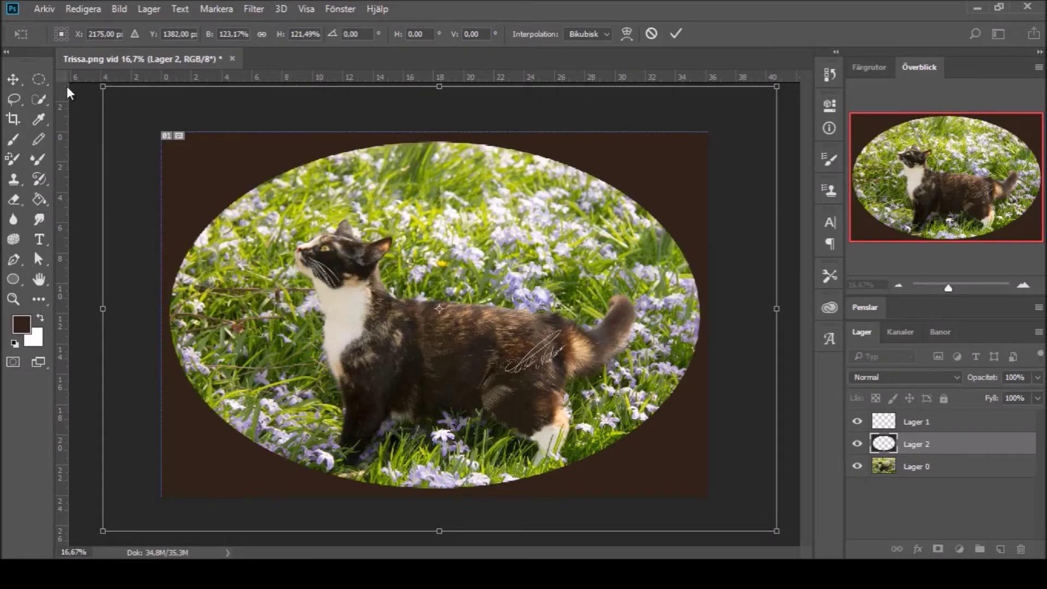
pyautogui.click(38, 79)
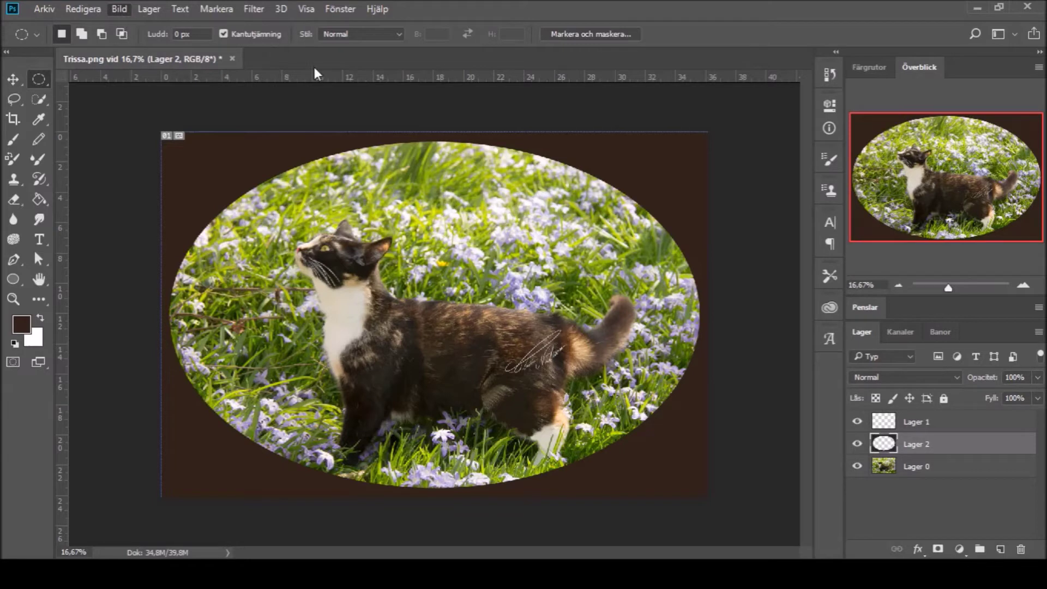
# Step: Move the signature on Lager 1 to the bottom-right corner
pyautogui.press('v')
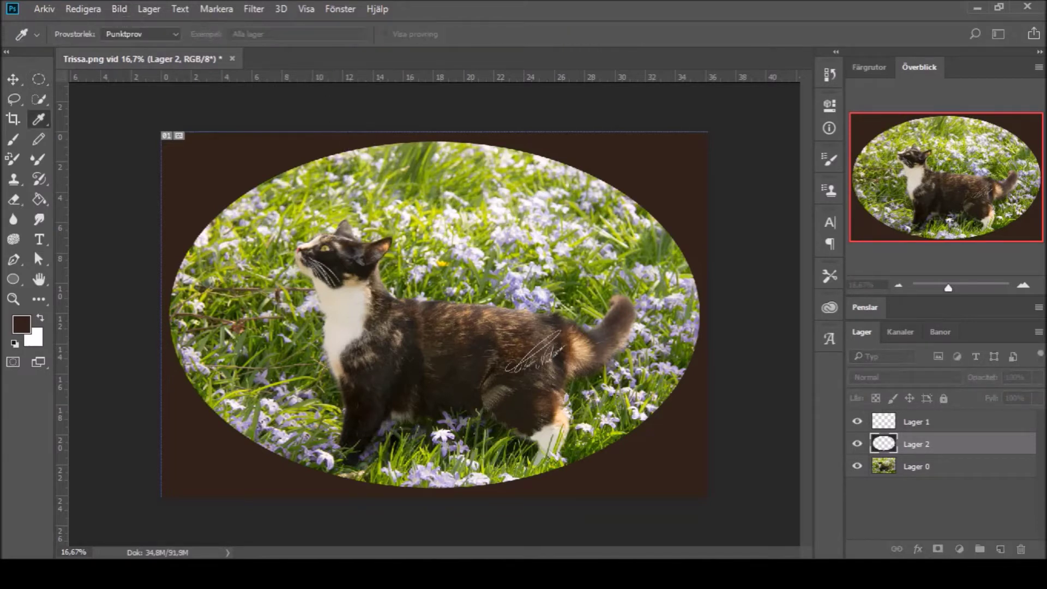
pyautogui.hotkey('alt', ']')
pyautogui.hotkey('ctrl', 't')
pyautogui.moveTo(535, 351); pyautogui.dragTo(657, 455)
pyautogui.press('Return')
# Step: Recolour the Lager 2 frame from dark brown to a muted steel blue
pyautogui.hotkey('alt', '[')
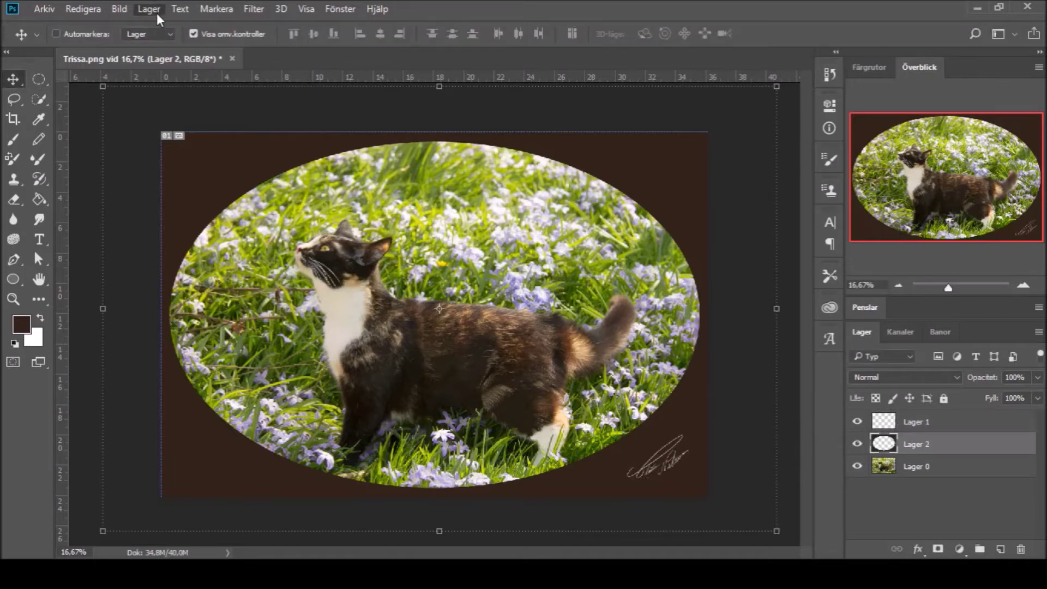
pyautogui.press('i')
pyautogui.hotkey('ctrl', 'BackSpace')
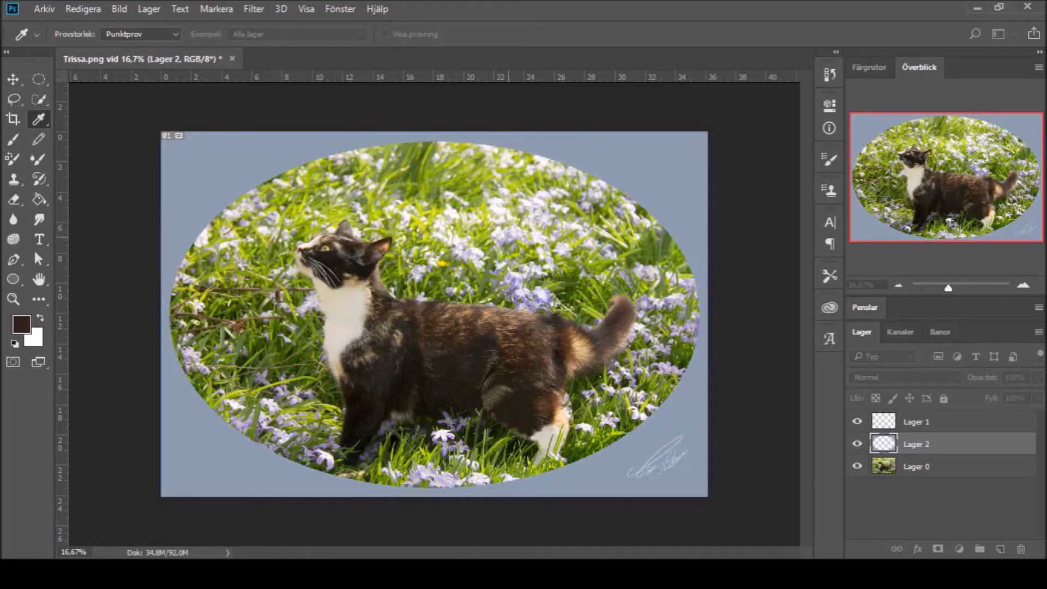
pyautogui.press('space')
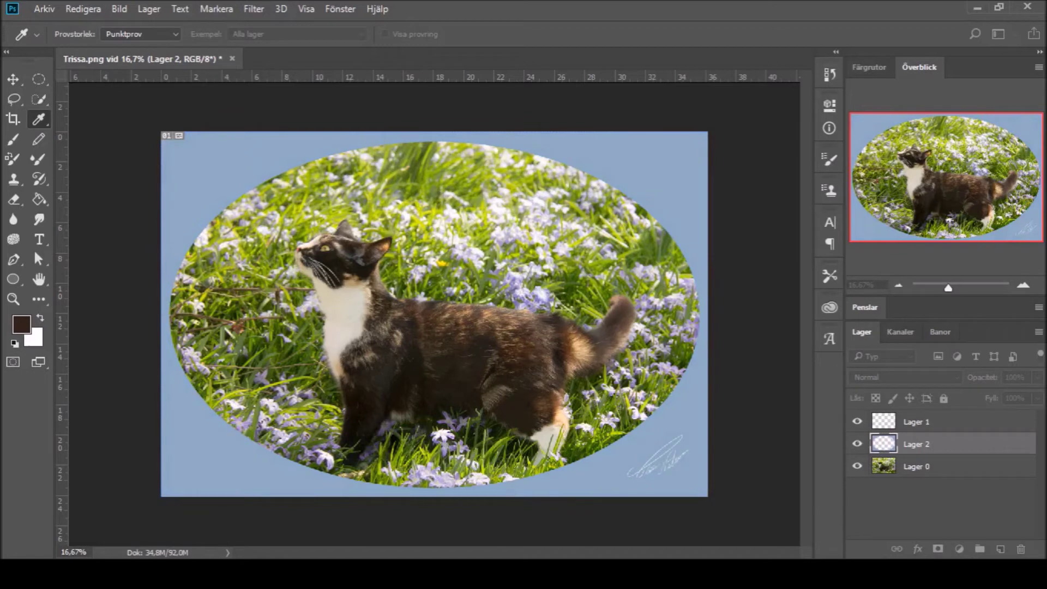
pyautogui.press('v')
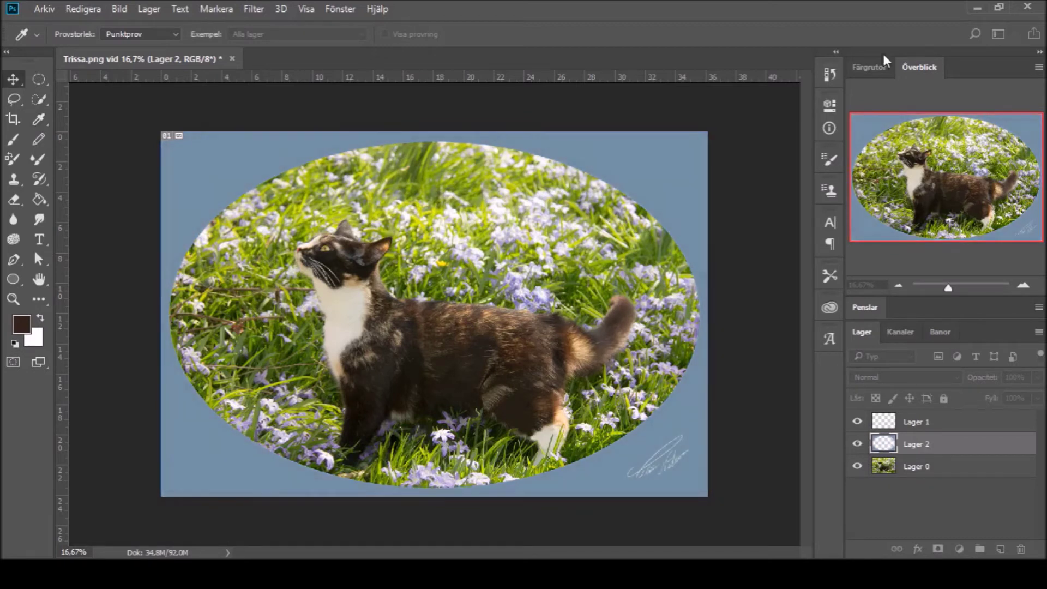
pyautogui.press('m')
pyautogui.click(921, 421)
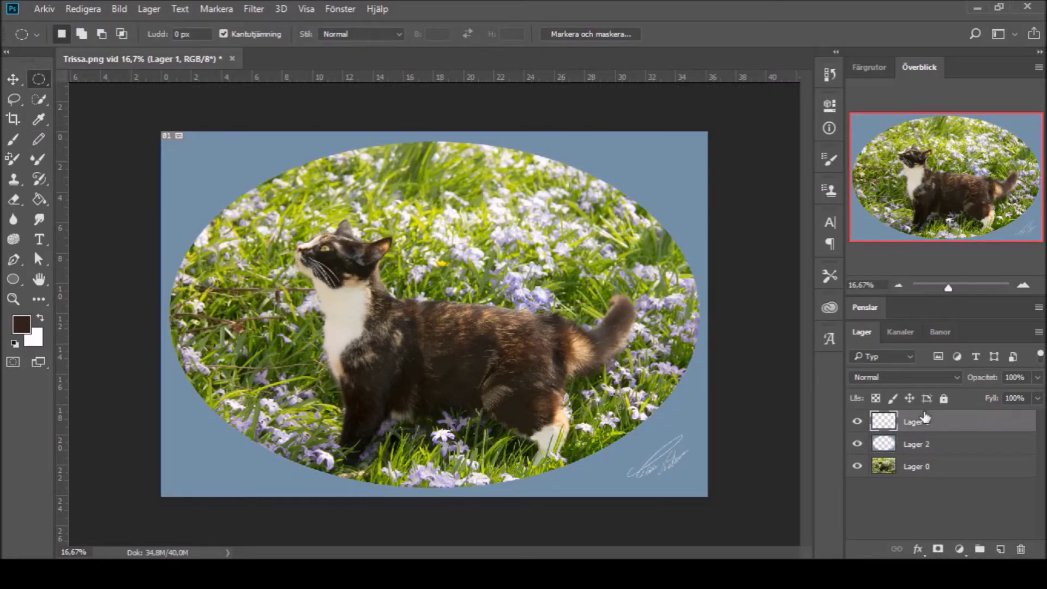
# Step: Zoom in on the signature and brush a white '-18' date below it
pyautogui.press('a')
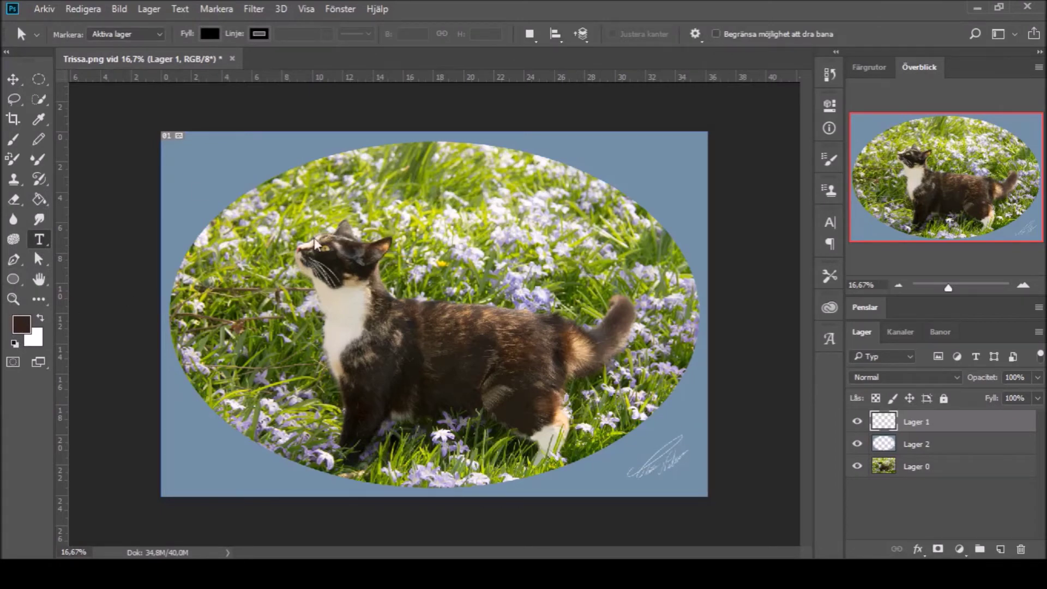
pyautogui.press('z')
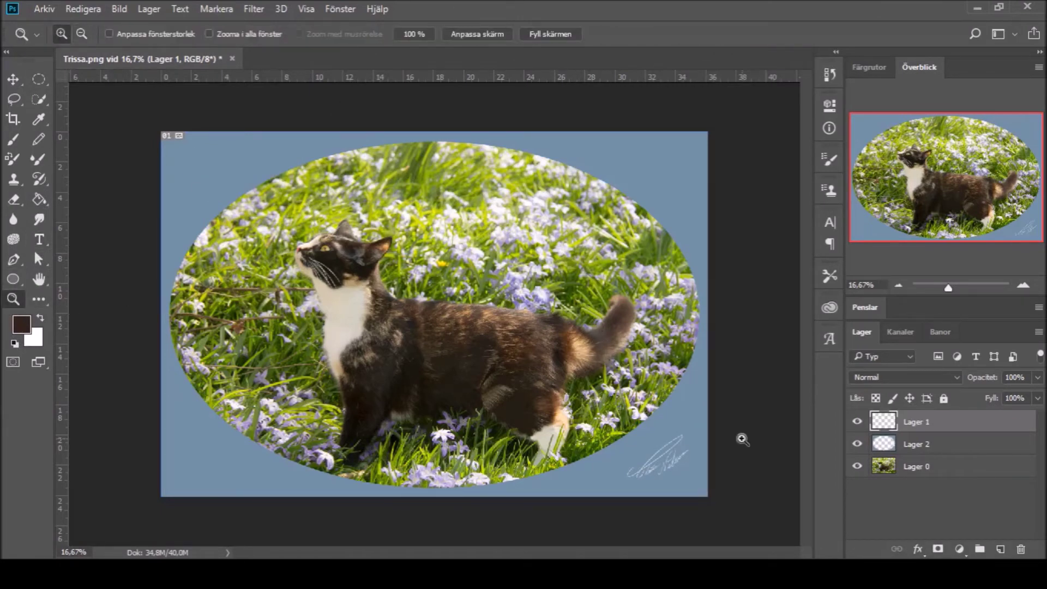
pyautogui.click(753, 492)
pyautogui.click(752, 492)
pyautogui.click(752, 491)
pyautogui.press('b')
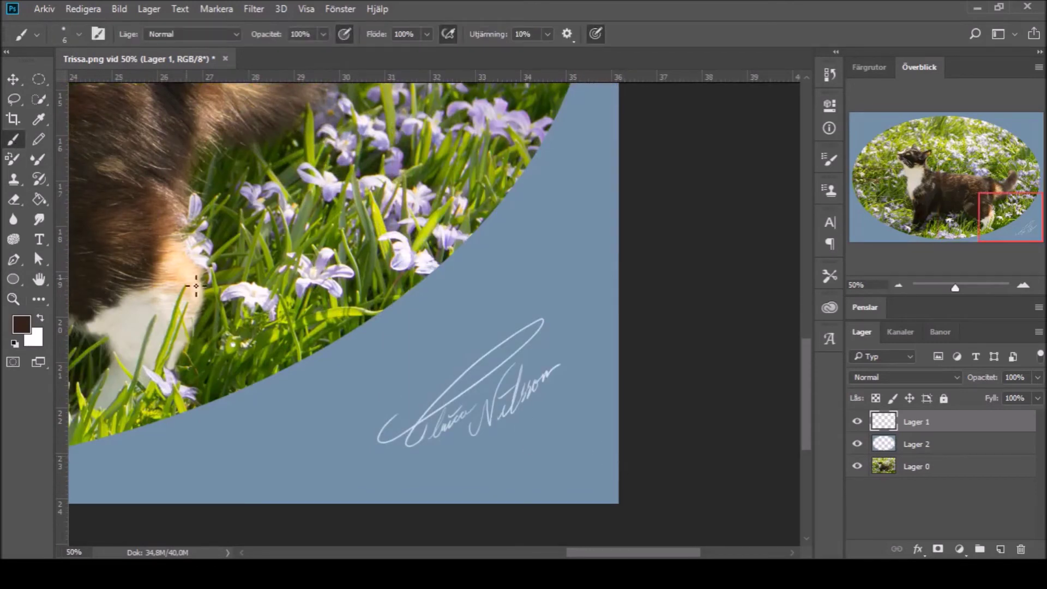
pyautogui.press('x')
pyautogui.moveTo(517, 425)
pyautogui.mouseDown()
pyautogui.moveTo(511, 445)
pyautogui.moveTo(527, 421)
pyautogui.mouseUp()
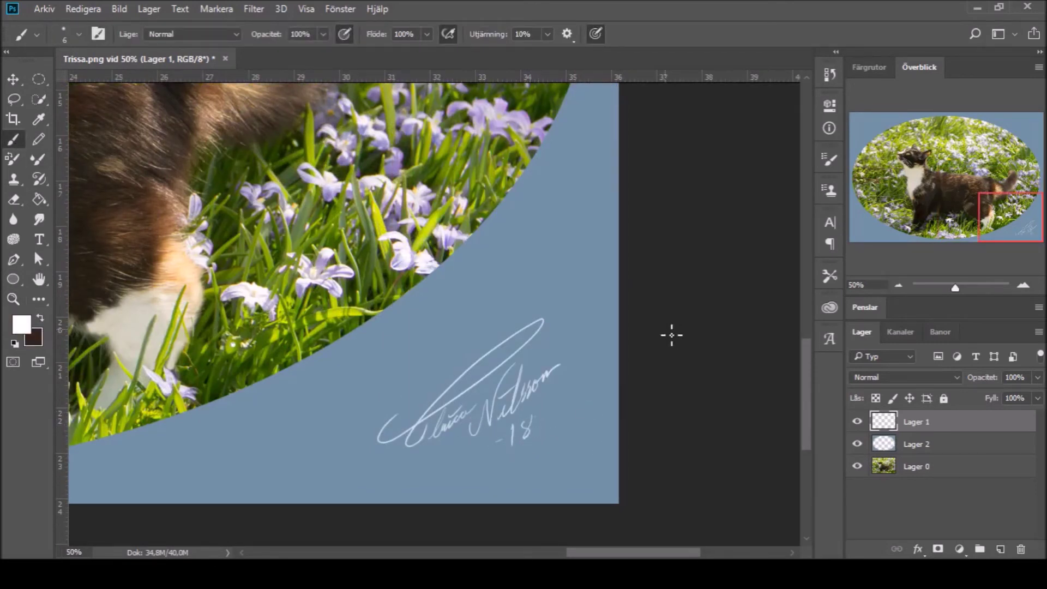
# Step: Start a text line with 'PHOTO' and the photographer's name, keeping the serif font at 8 pt
pyautogui.press('t')
pyautogui.click(345, 367)
pyautogui.write('PH')
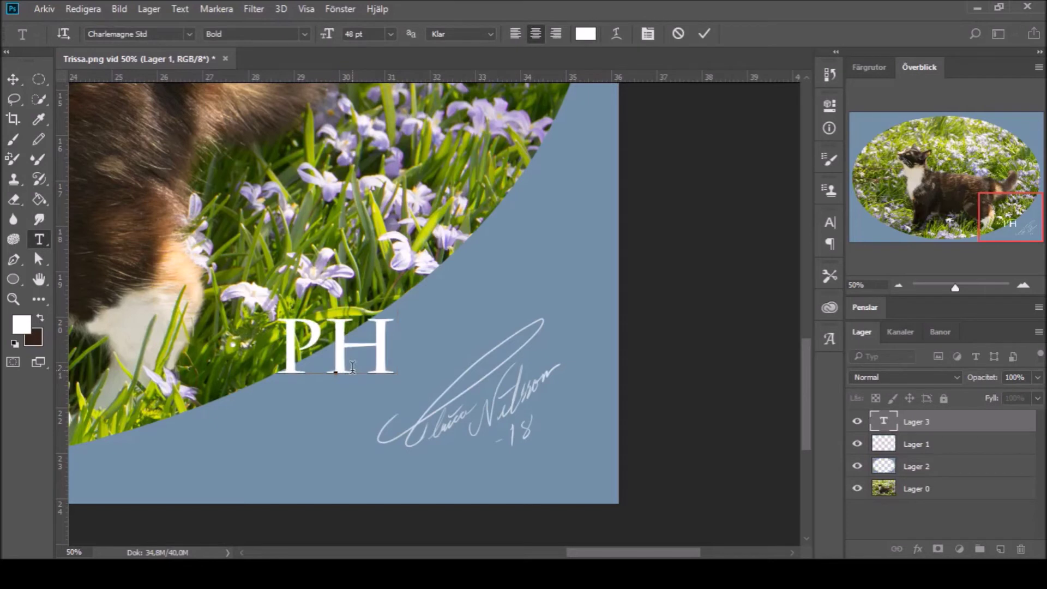
pyautogui.write('OTO UL')
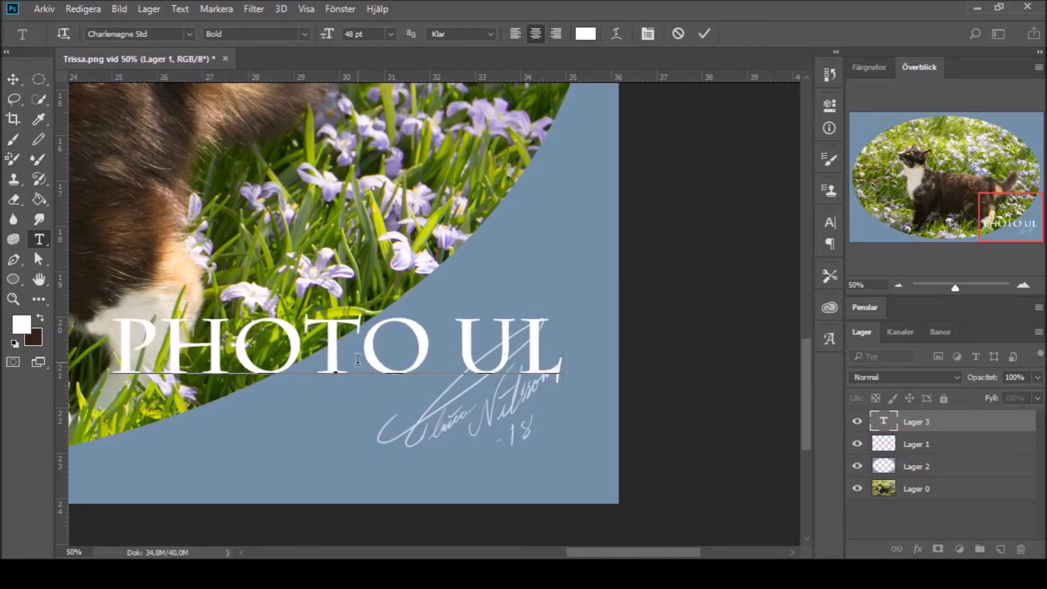
pyautogui.hotkey('ctrl', 'a')
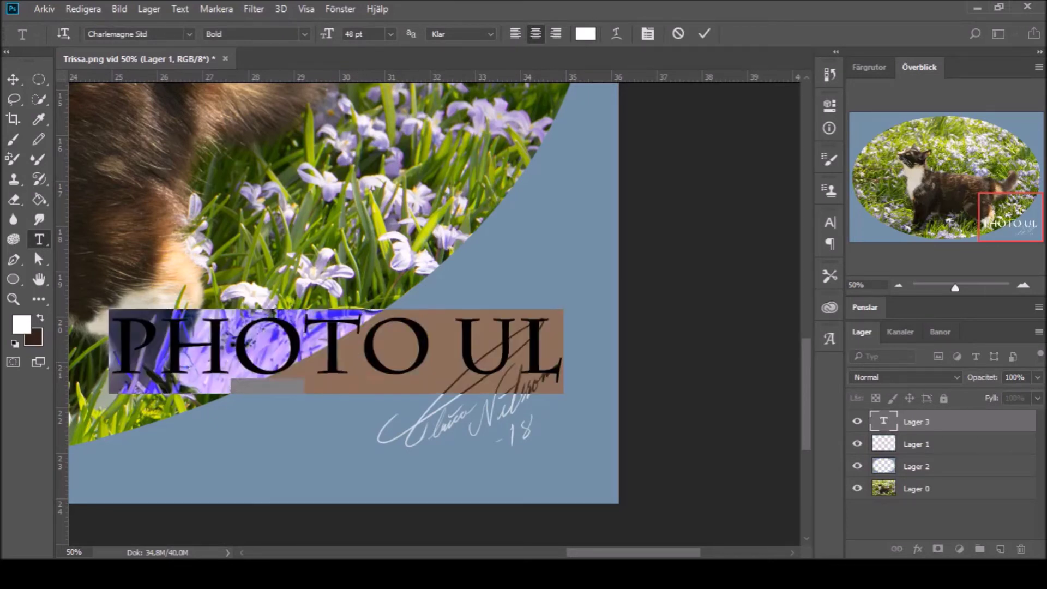
pyautogui.click(136, 34)
pyautogui.press('Escape')
pyautogui.click(390, 34)
pyautogui.click(386, 113)
pyautogui.write('8')
pyautogui.press('Return')
# Step: Finish typing the photographer's name and place the credit line just under the signature
pyautogui.moveTo(355, 404); pyautogui.dragTo(356, 487)
pyautogui.write('RI')
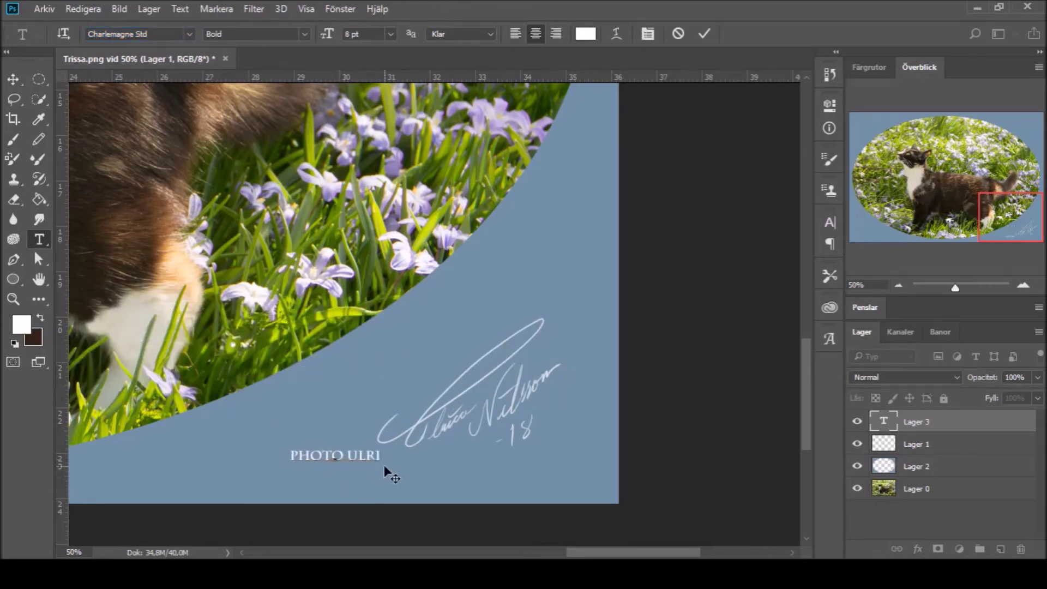
pyautogui.write('CA NILSSON')
pyautogui.moveTo(385, 472); pyautogui.dragTo(524, 470)
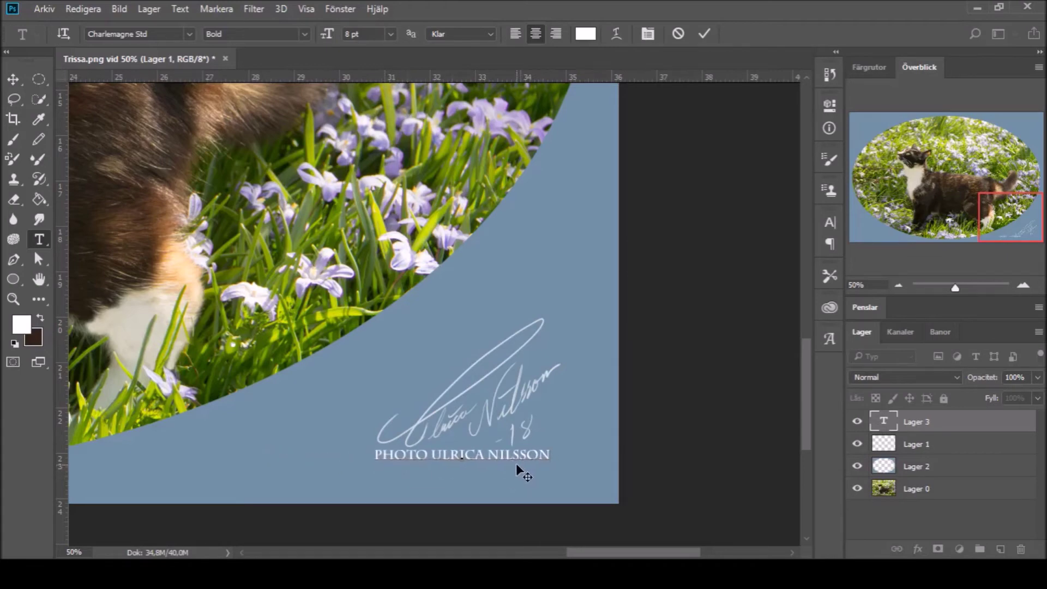
pyautogui.hotkey('ctrl', 'Return')
pyautogui.press('w')
pyautogui.hotkey('shift', 'w')
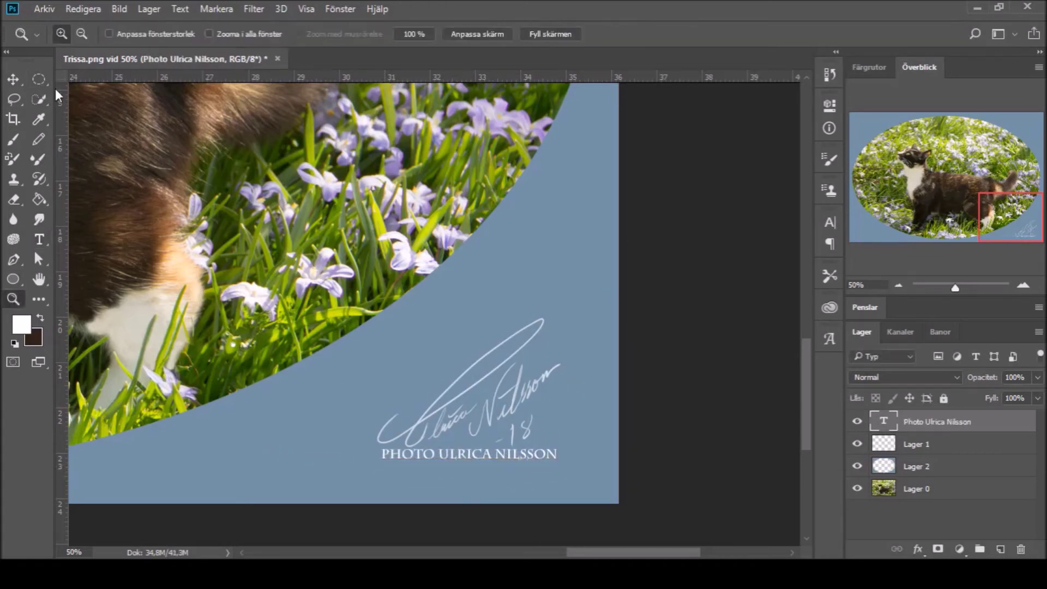
# Step: Zoom out to fit the whole image and save it as Trissa.psd
pyautogui.press('z')
pyautogui.keyDown('alt'); pyautogui.click(196, 221); pyautogui.keyUp('alt')
pyautogui.keyDown('alt'); pyautogui.click(197, 221); pyautogui.keyUp('alt')
pyautogui.press('m')
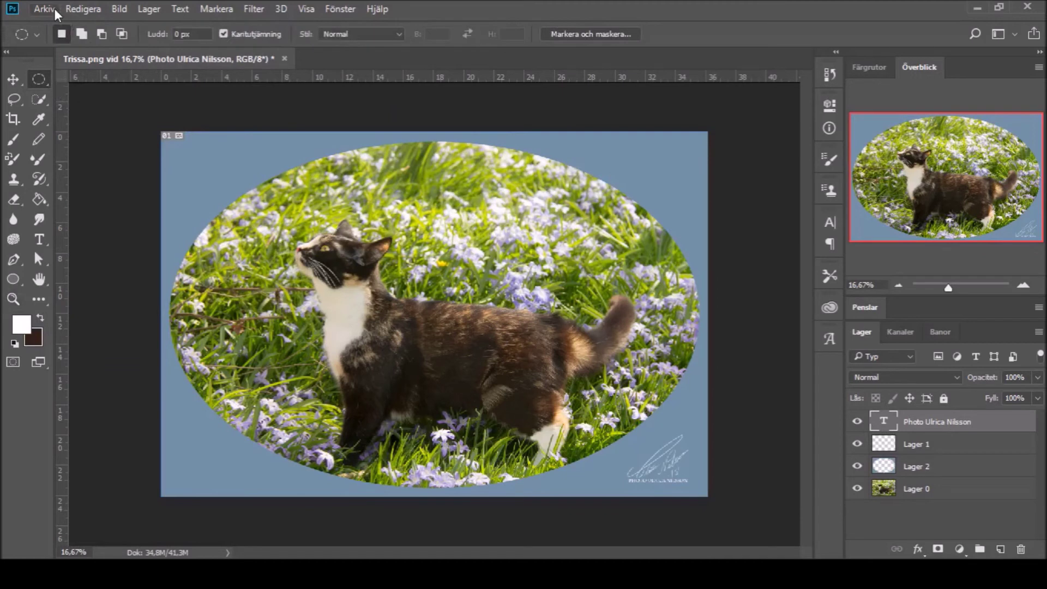
pyautogui.hotkey('ctrl', 's')
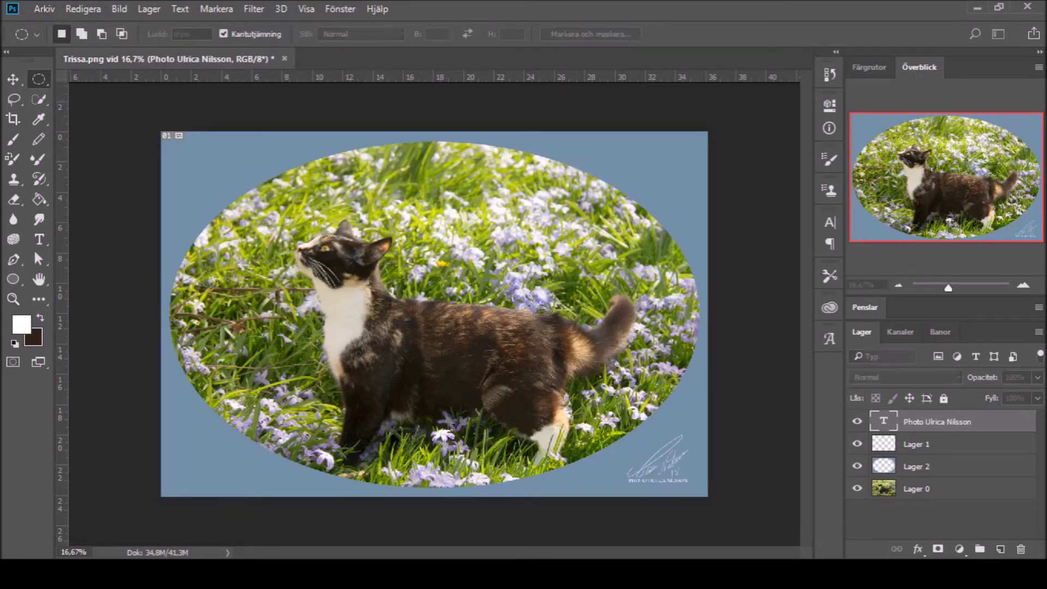